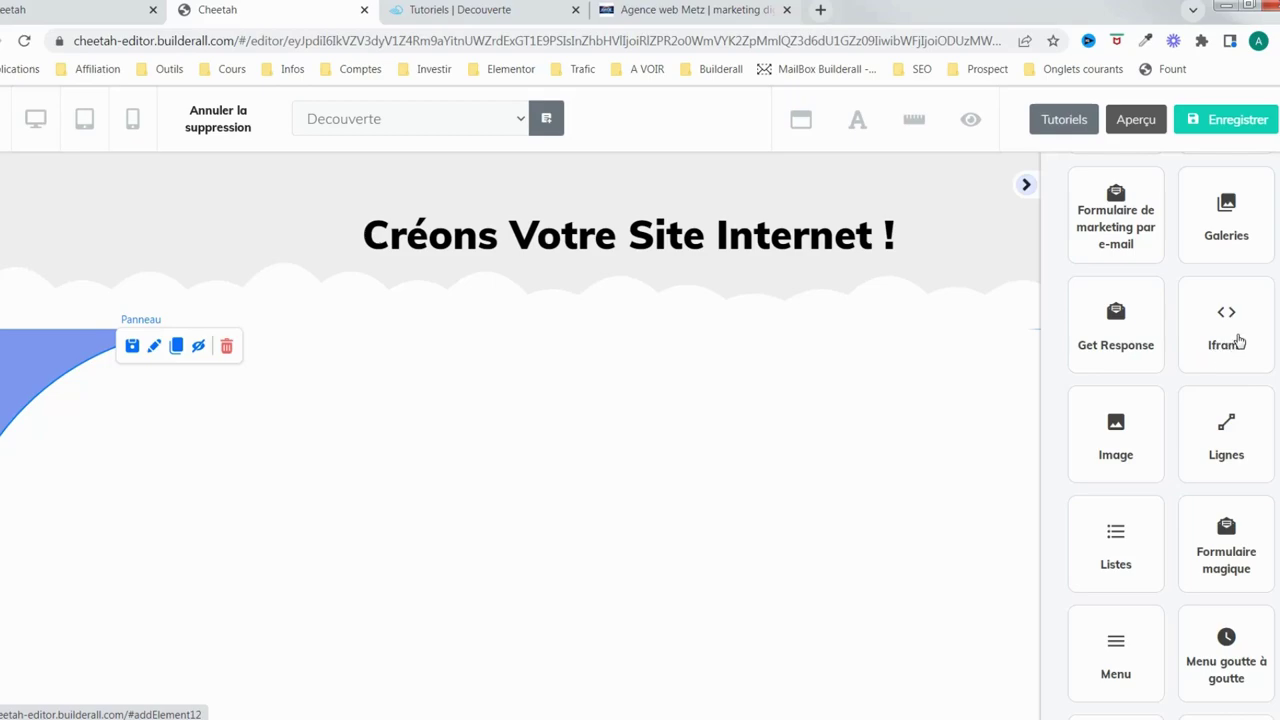
Add an Iframe element to the panel below the heading and enlarge it to span nearly the panel's full width
click(1238, 340)
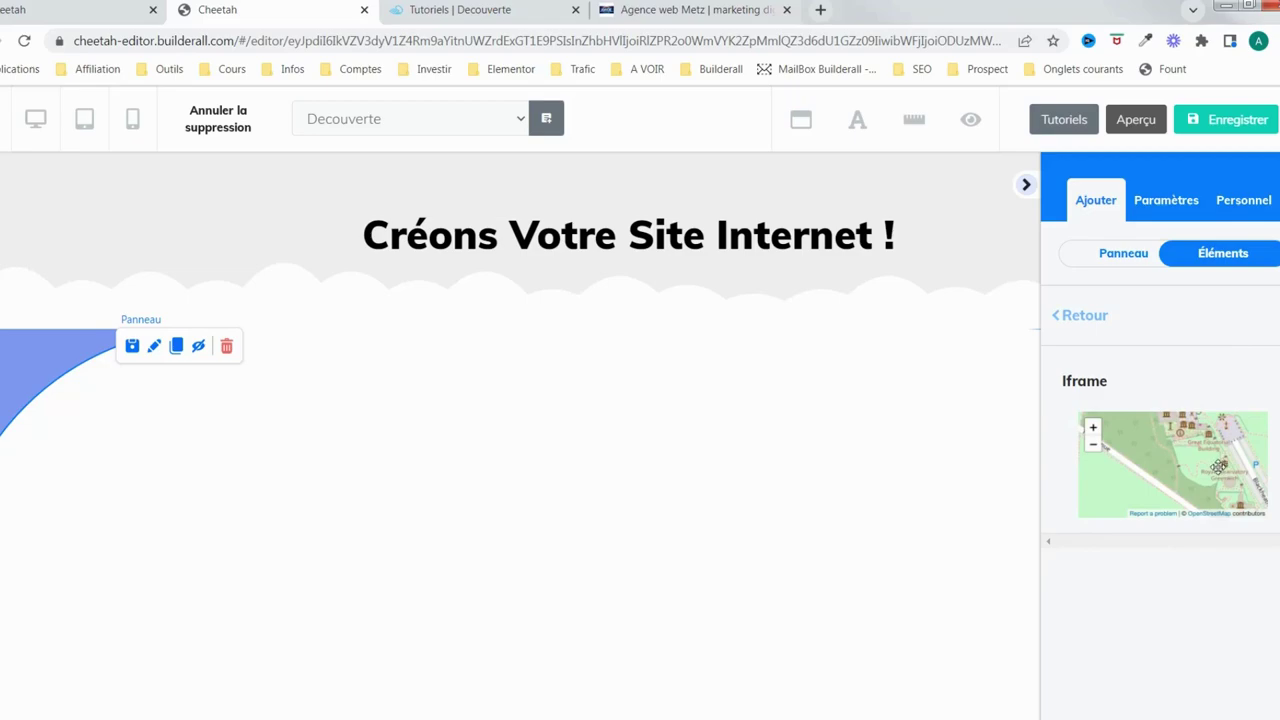
drag(1205, 467, 429, 471)
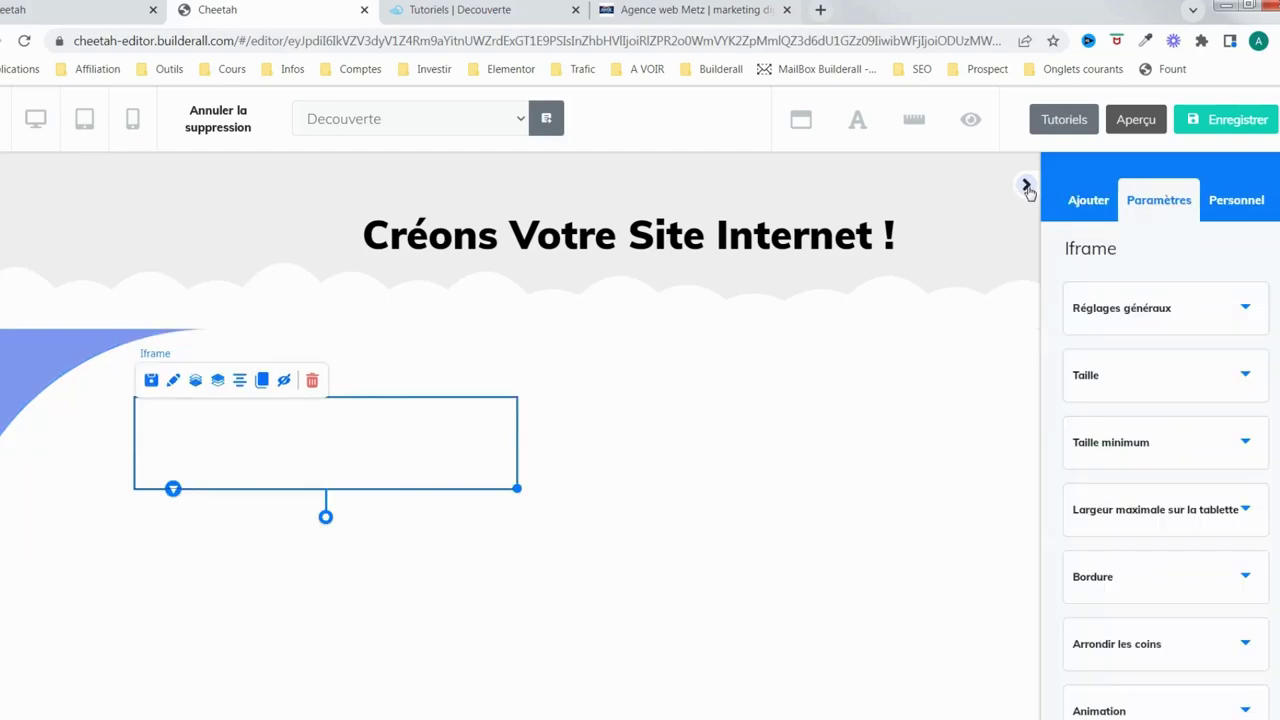
click(1020, 228)
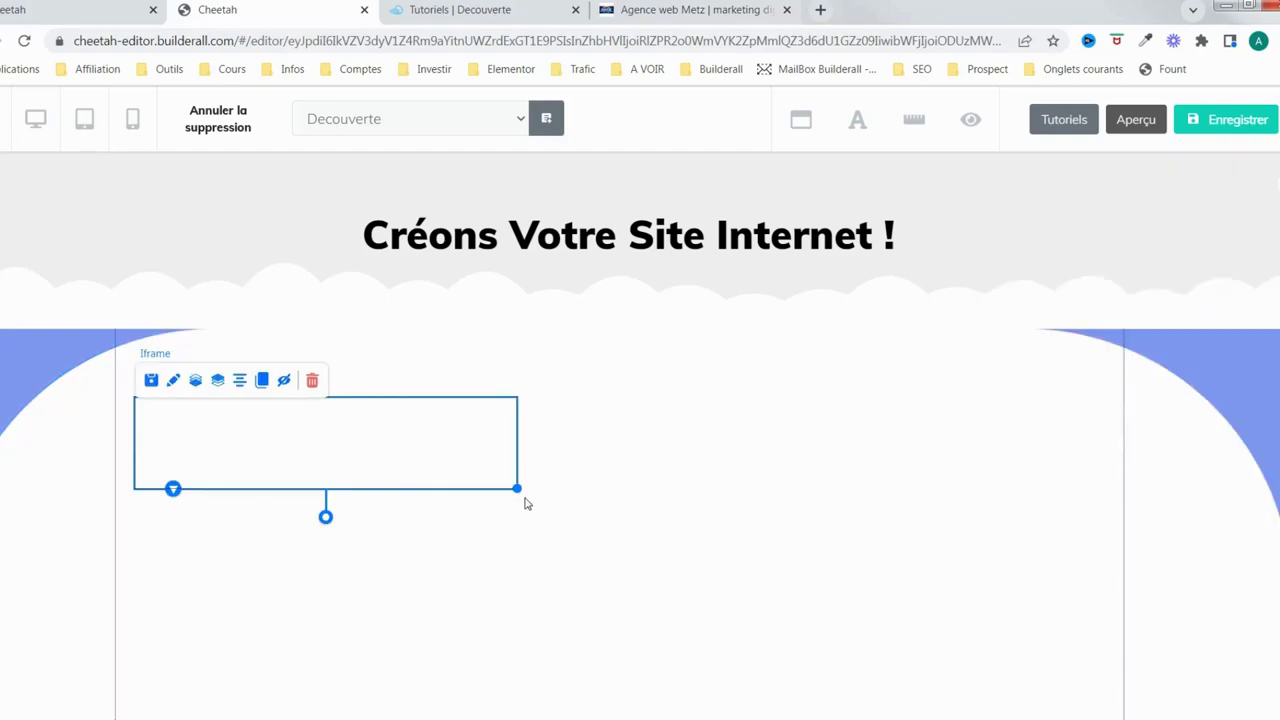
drag(516, 489, 1097, 708)
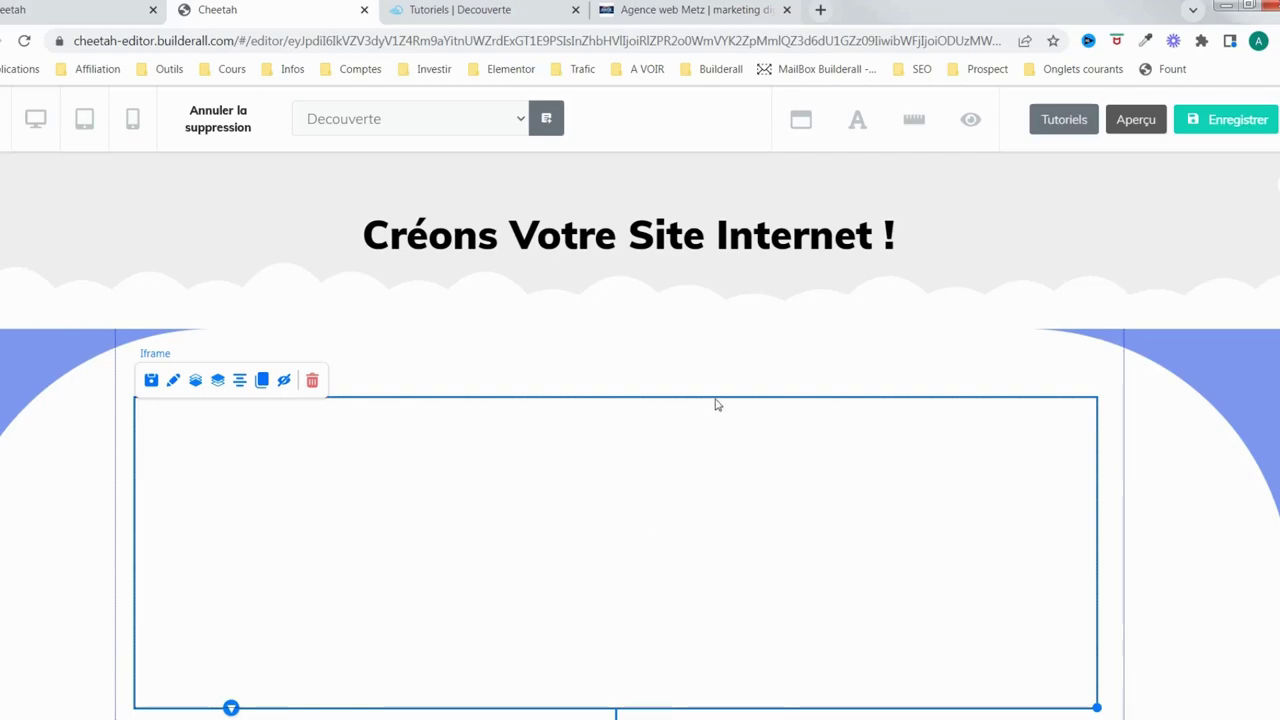
Copy the web address of the awde.fr site and return to the page editor
click(666, 12)
click(181, 42)
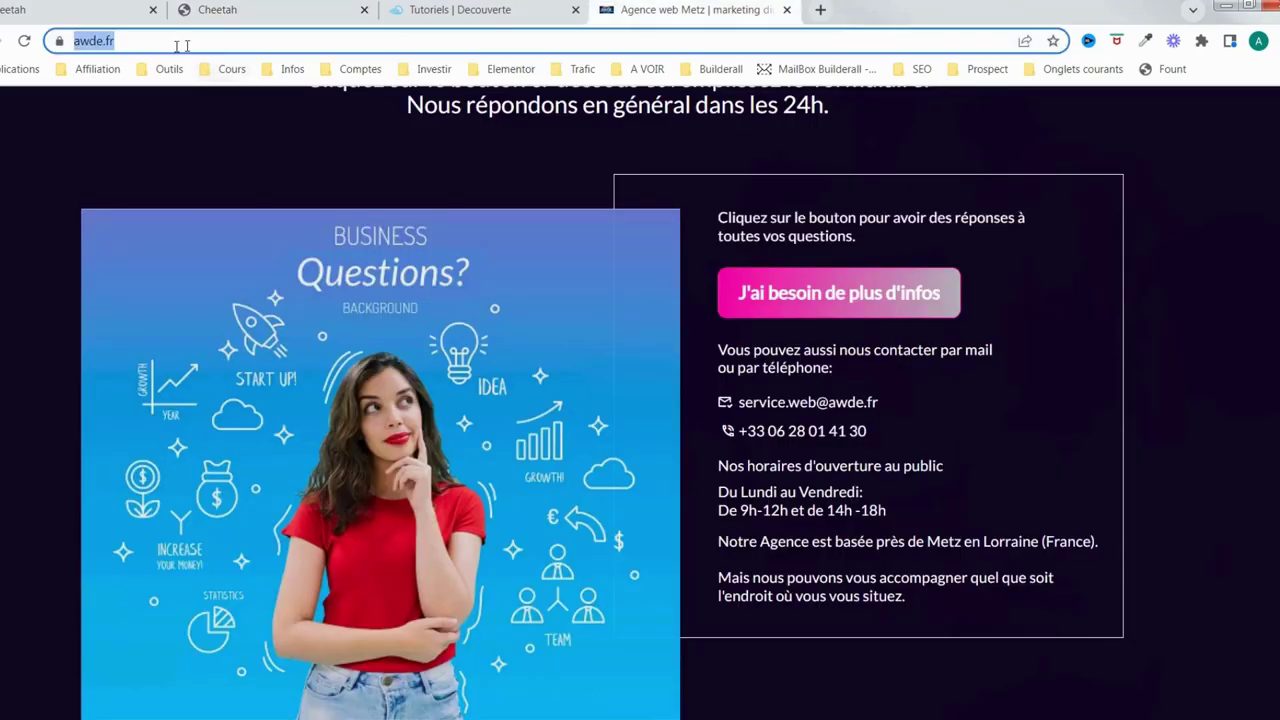
right_click(106, 47)
click(160, 108)
scroll(640, 400, up, 15)
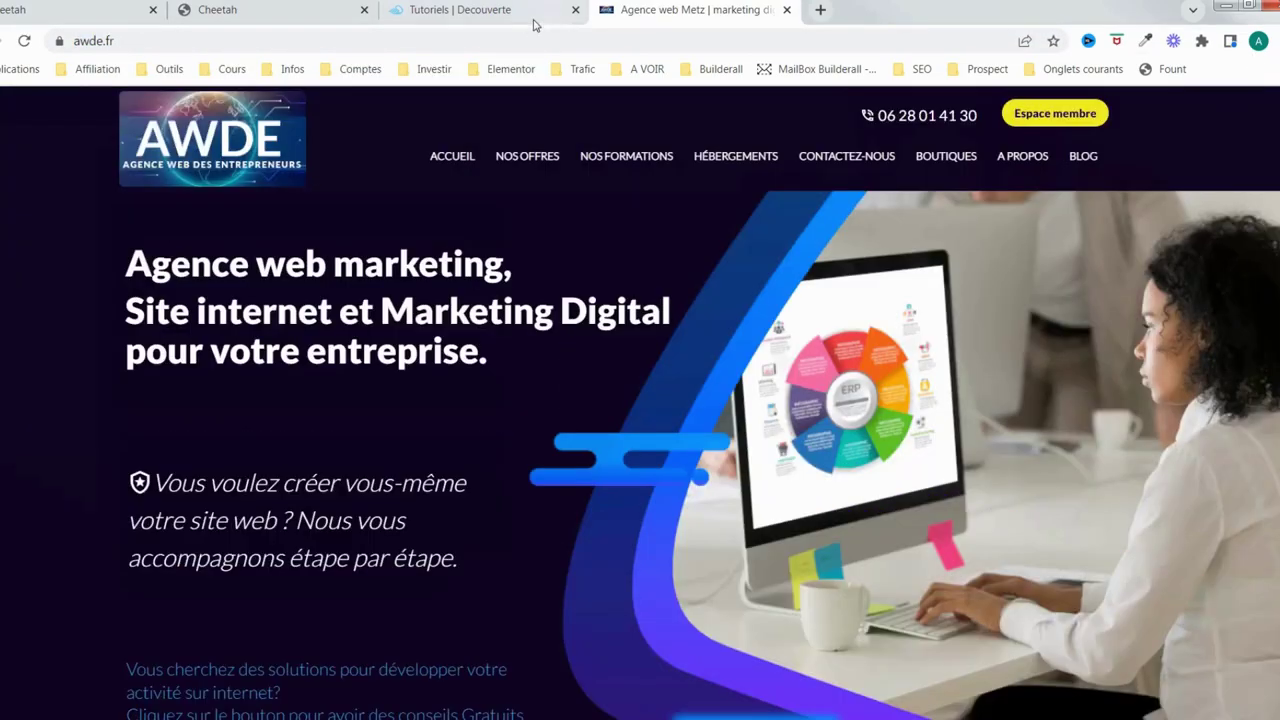
click(280, 10)
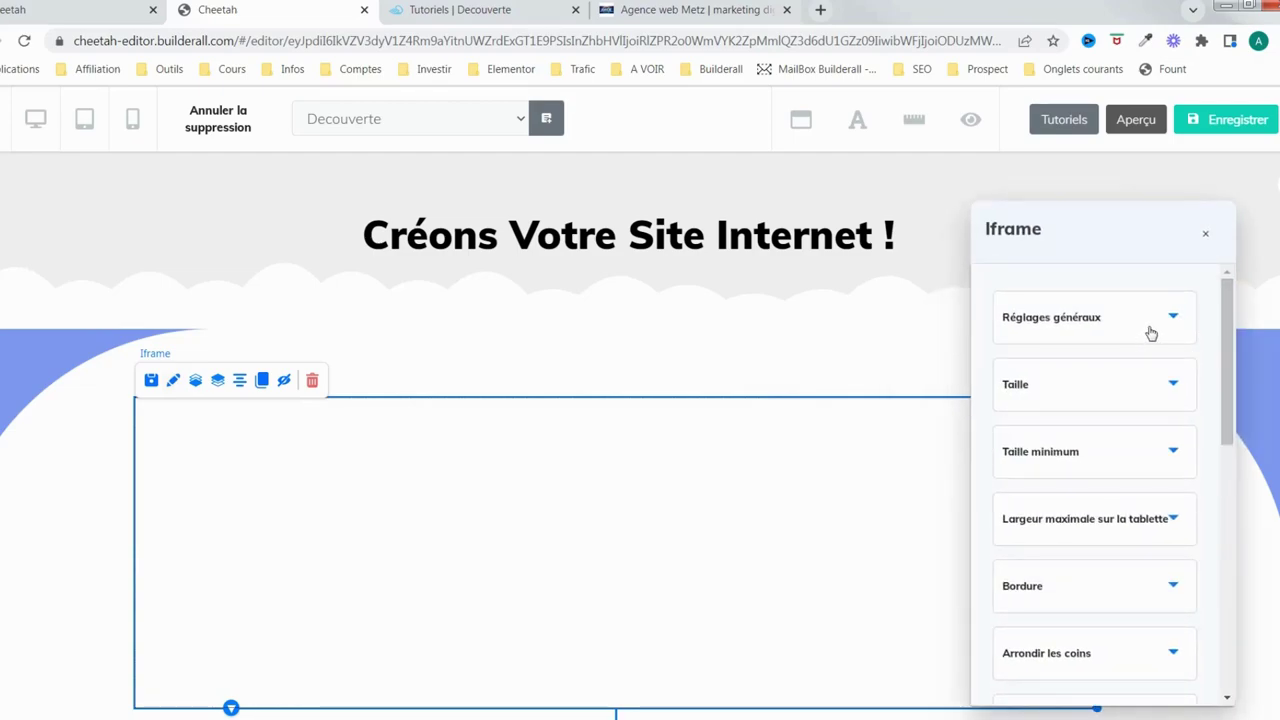
click(1150, 331)
click(1042, 489)
right_click(1042, 490)
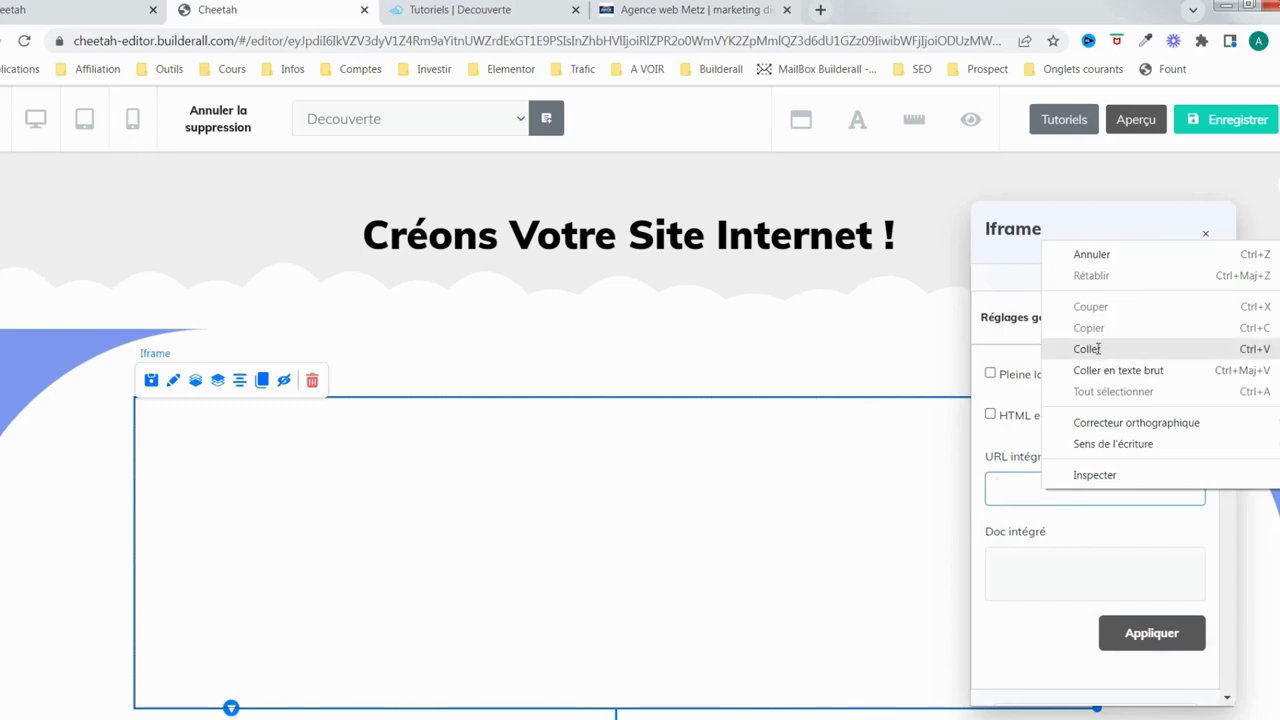
click(1087, 348)
click(1152, 638)
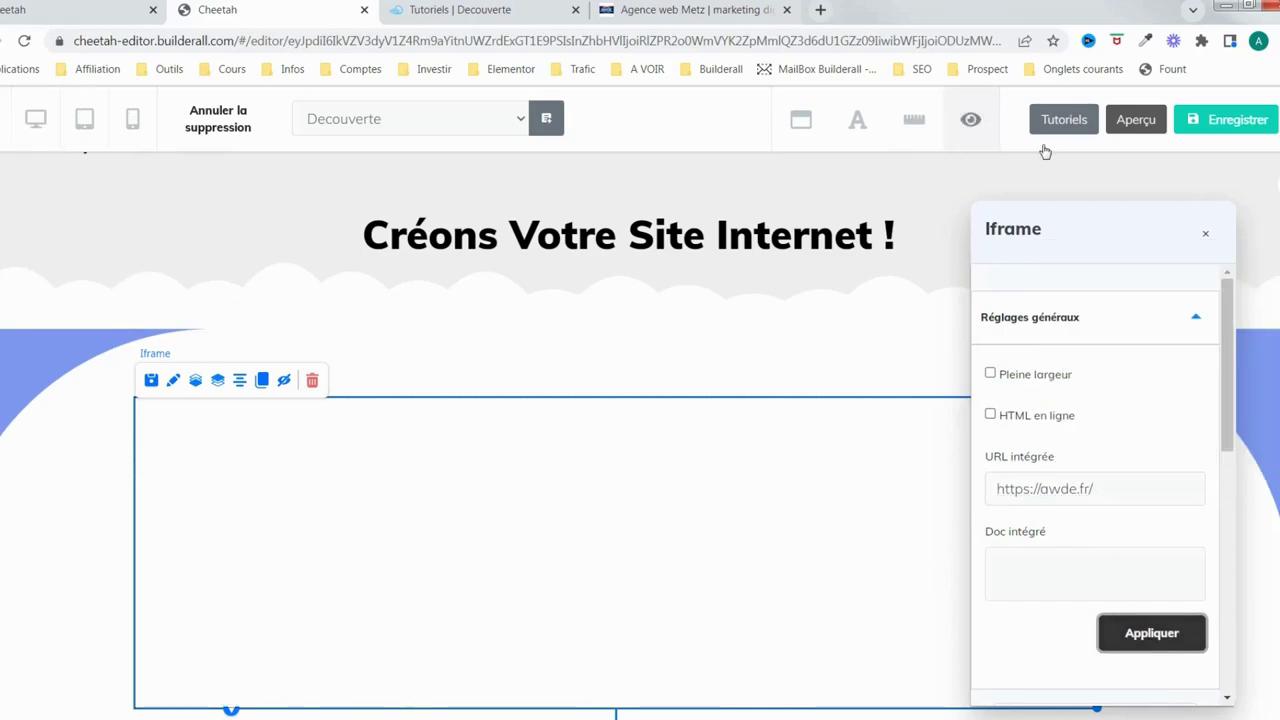
click(1227, 124)
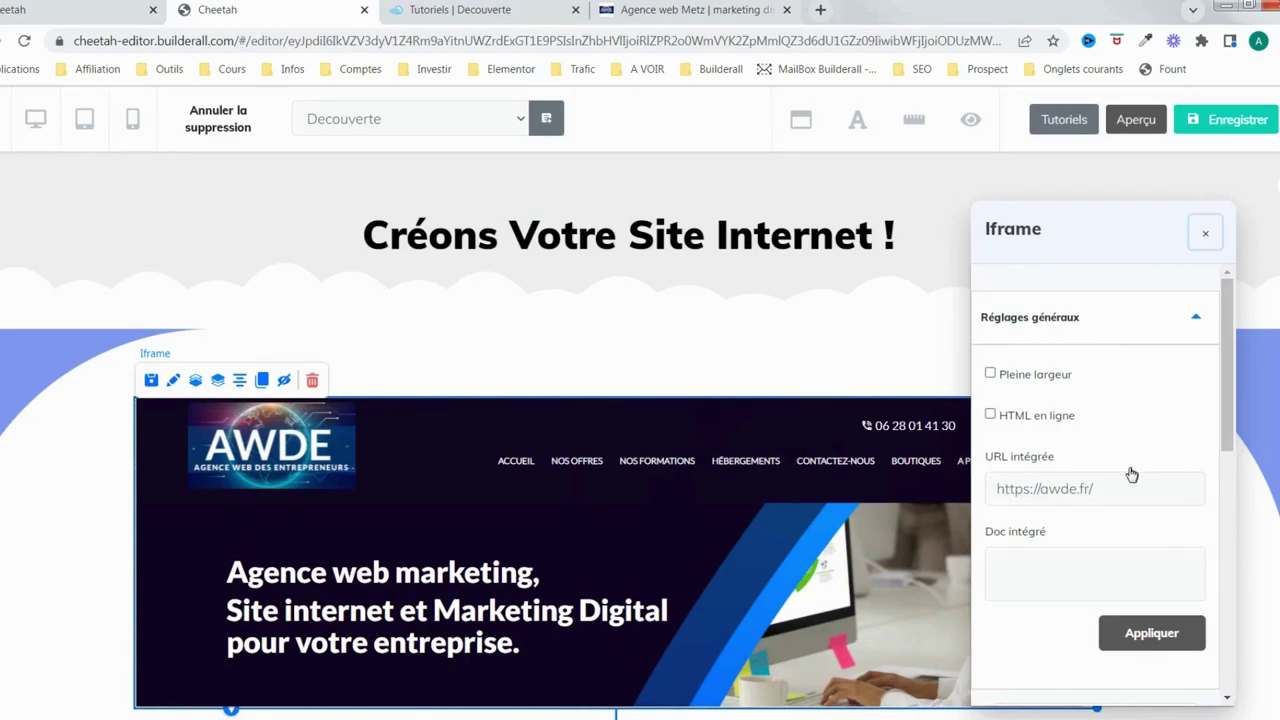
click(845, 502)
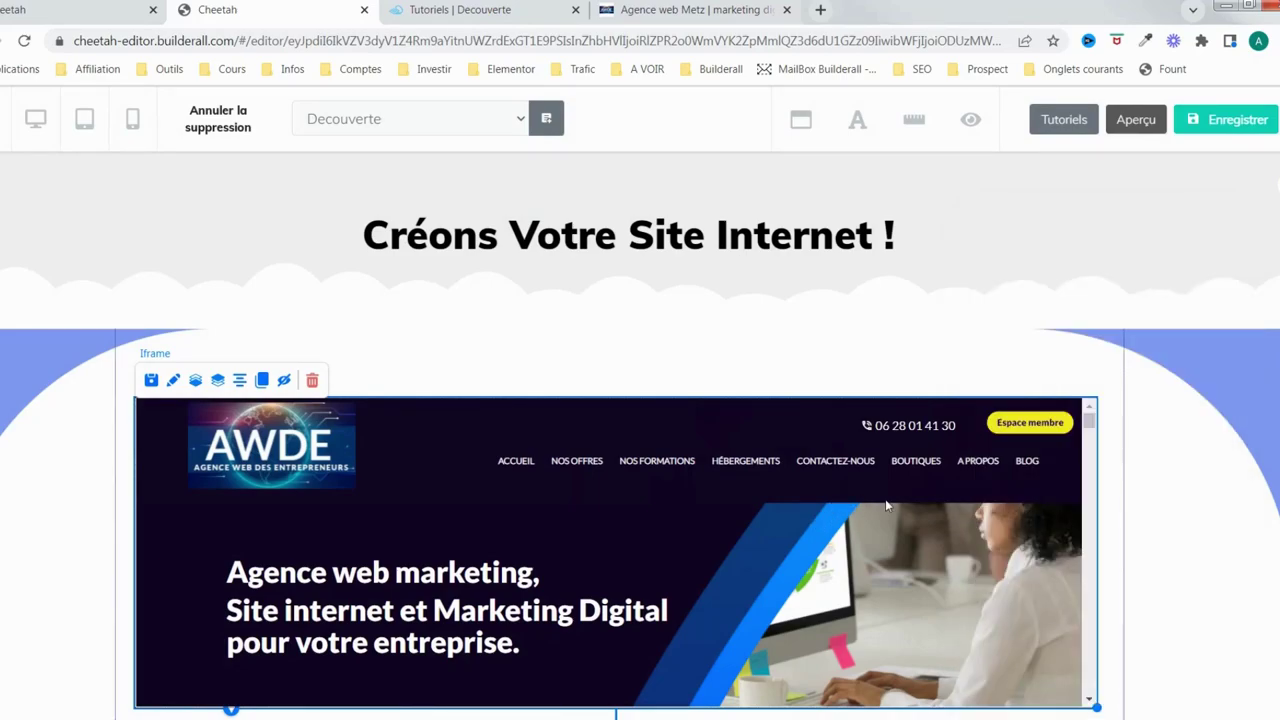
Enlarge the iframe so it is much taller and slightly wider, showing more of the embedded site
scroll(886, 504, down, 3)
scroll(886, 497, up, 1)
scroll(886, 497, down, 1)
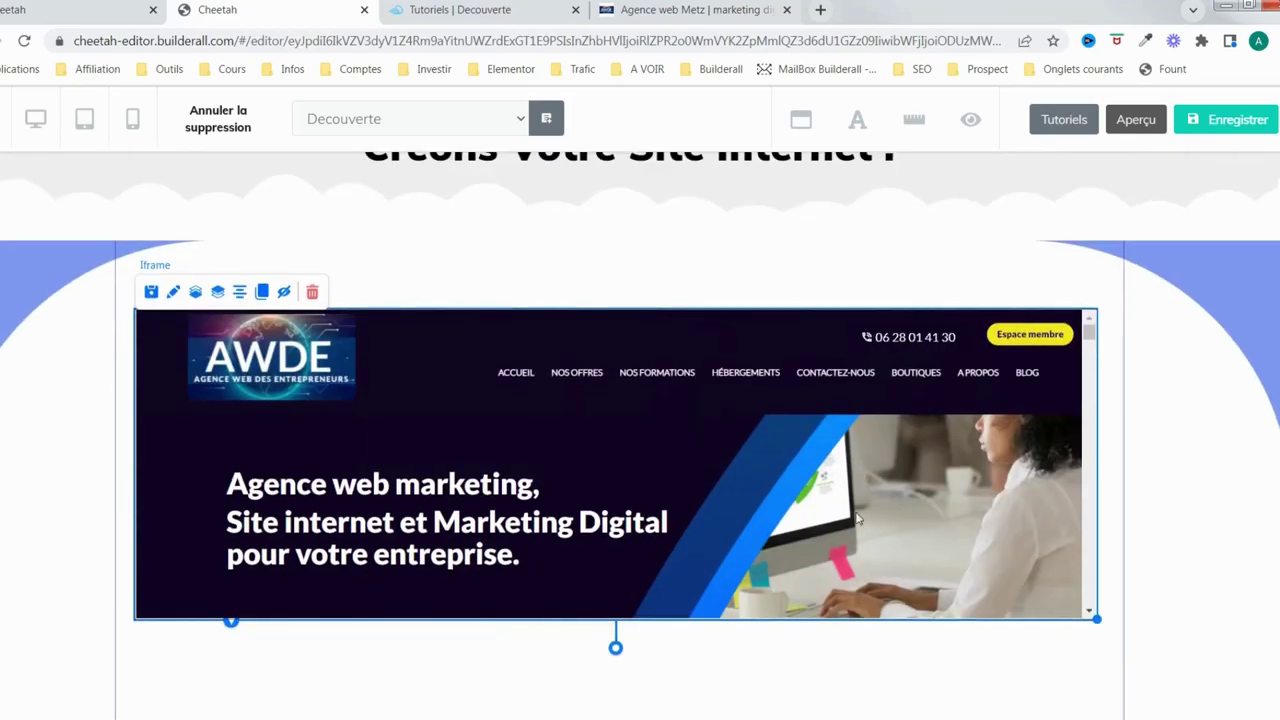
scroll(1077, 535, down, 1)
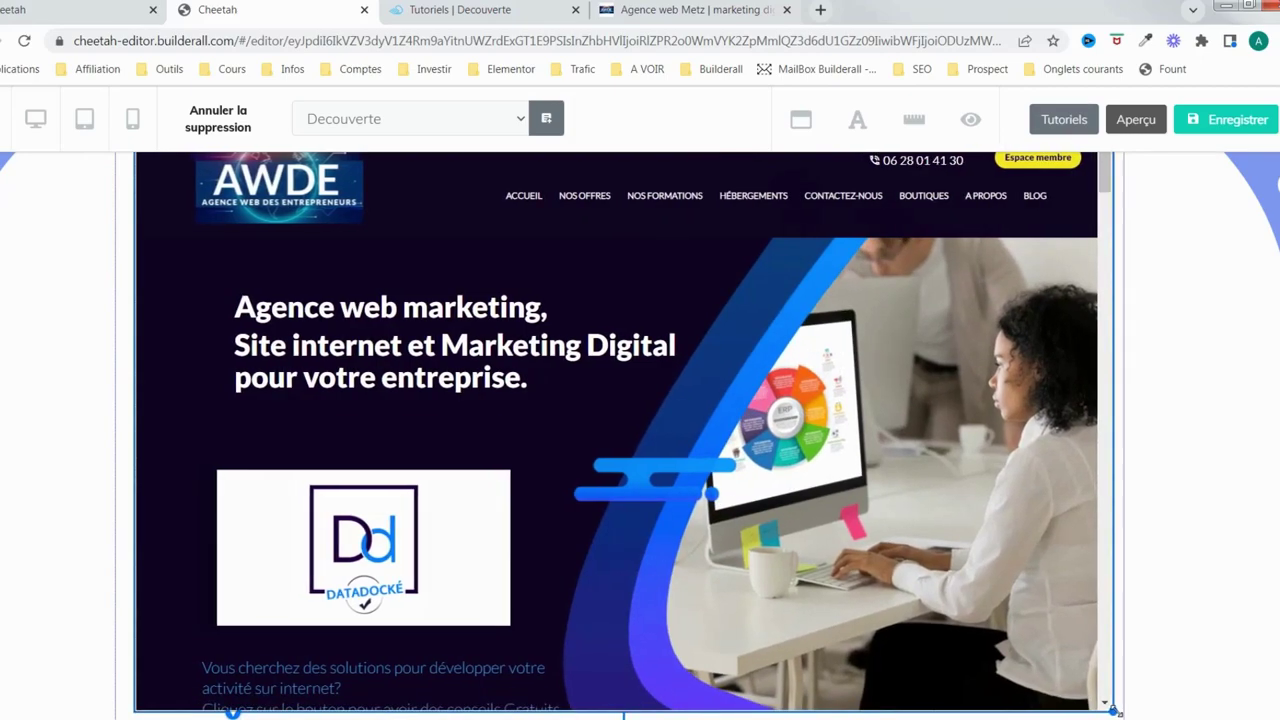
scroll(873, 487, up, 2)
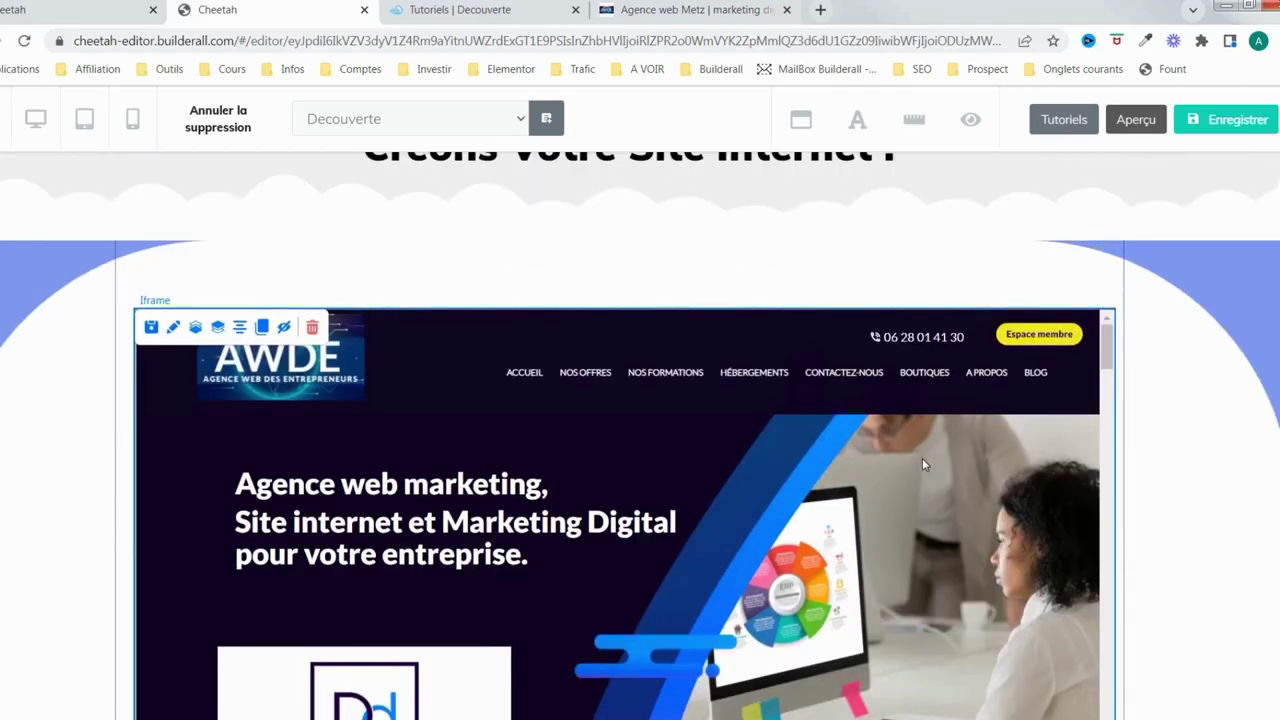
scroll(922, 458, down, 1)
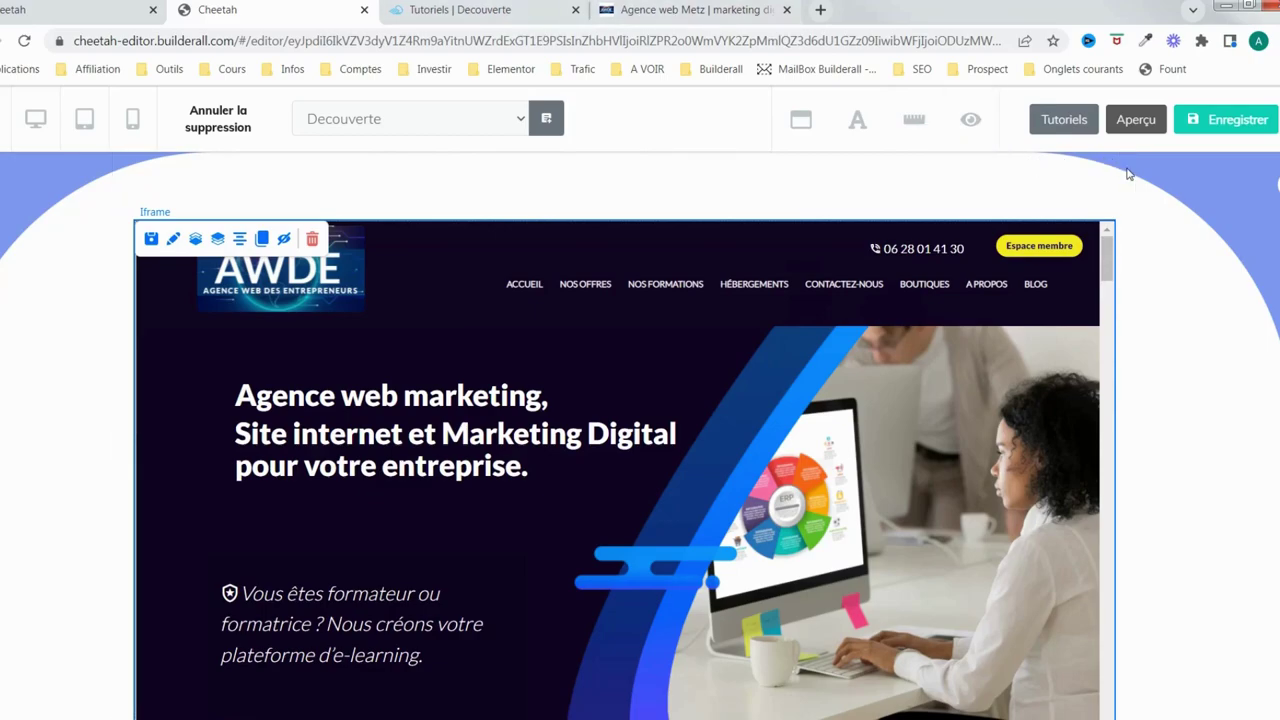
Save the page and publish the site, dismissing the publication notice
click(1212, 122)
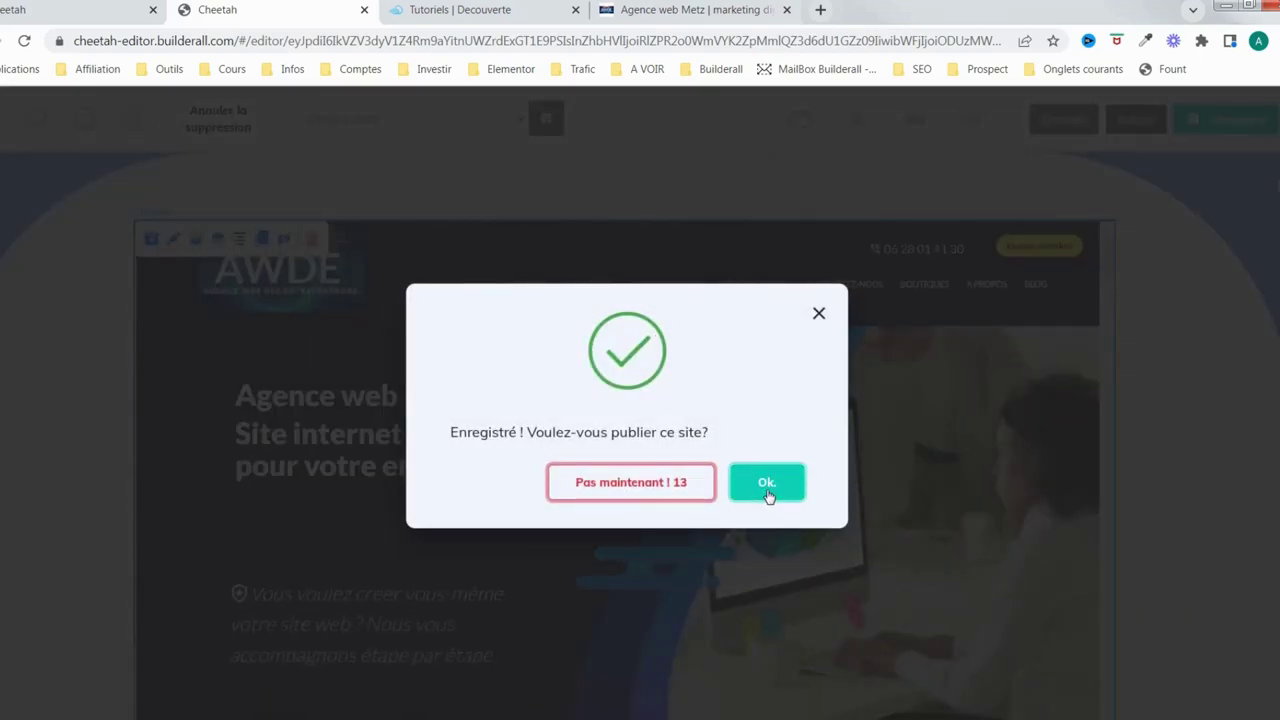
click(767, 484)
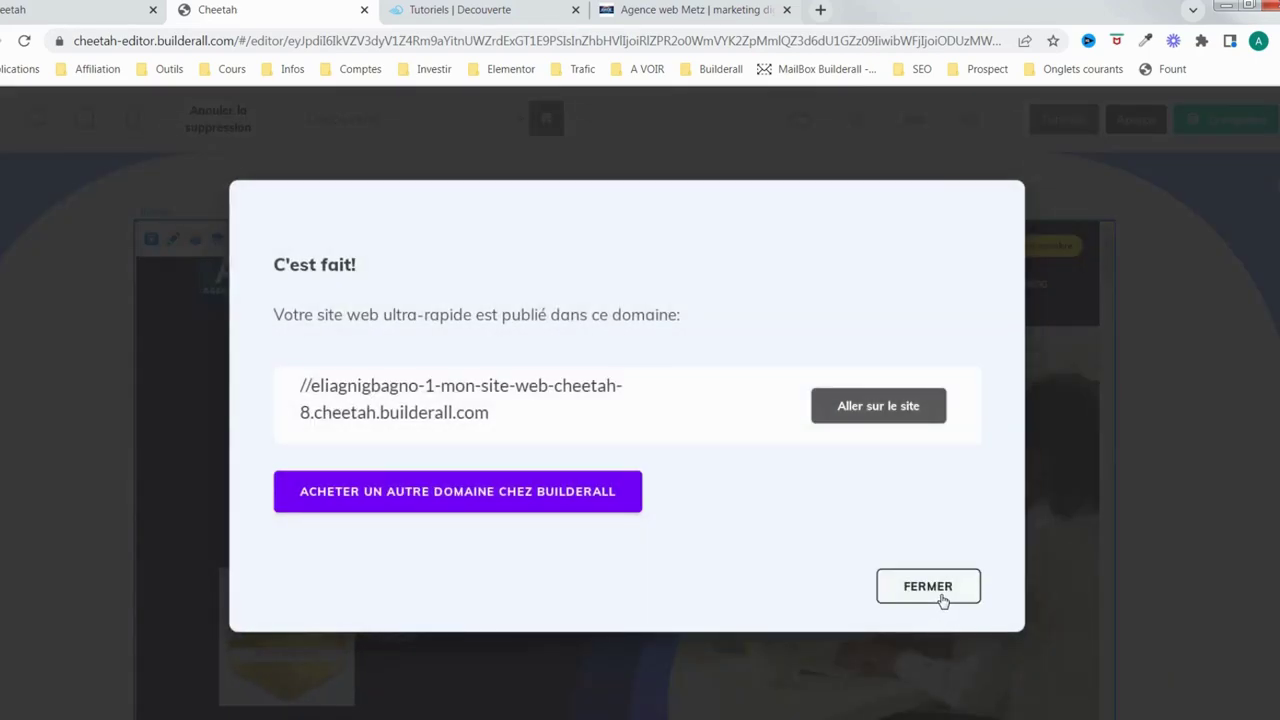
click(940, 599)
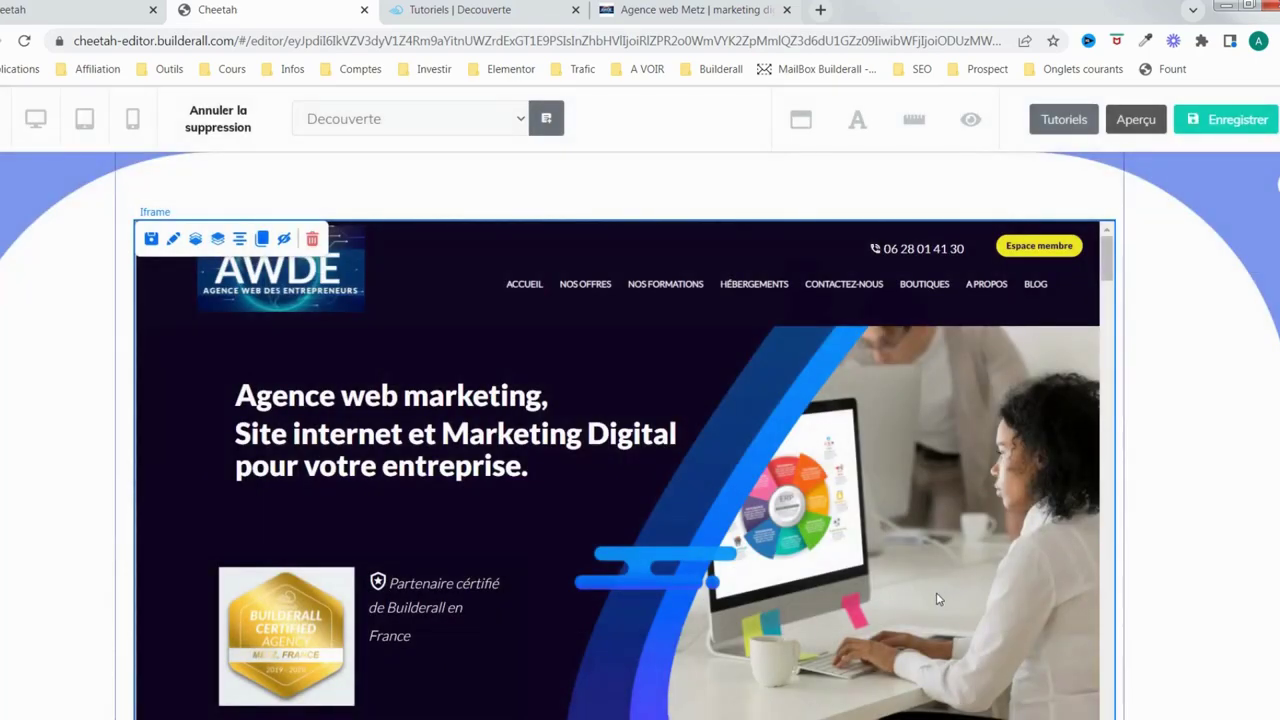
Reload the published Decouverte page and examine how the embedded site displays and scrolls inside the iframe
click(694, 17)
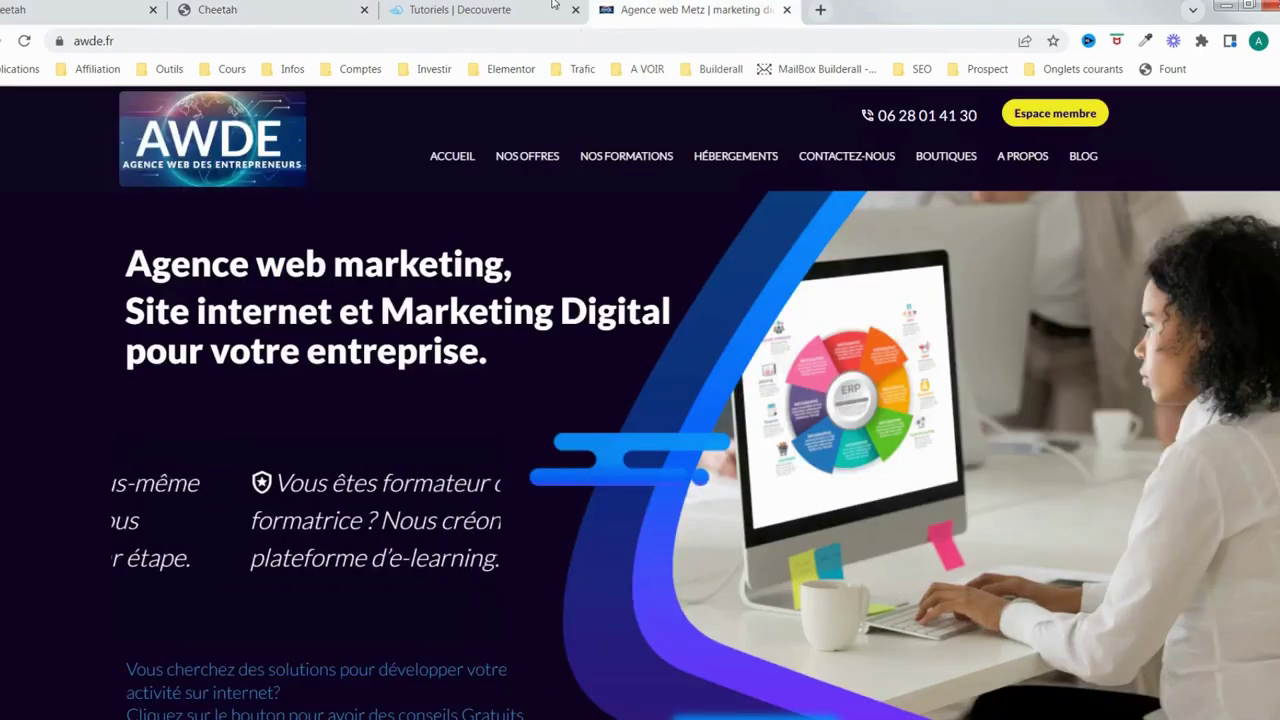
click(460, 10)
click(22, 44)
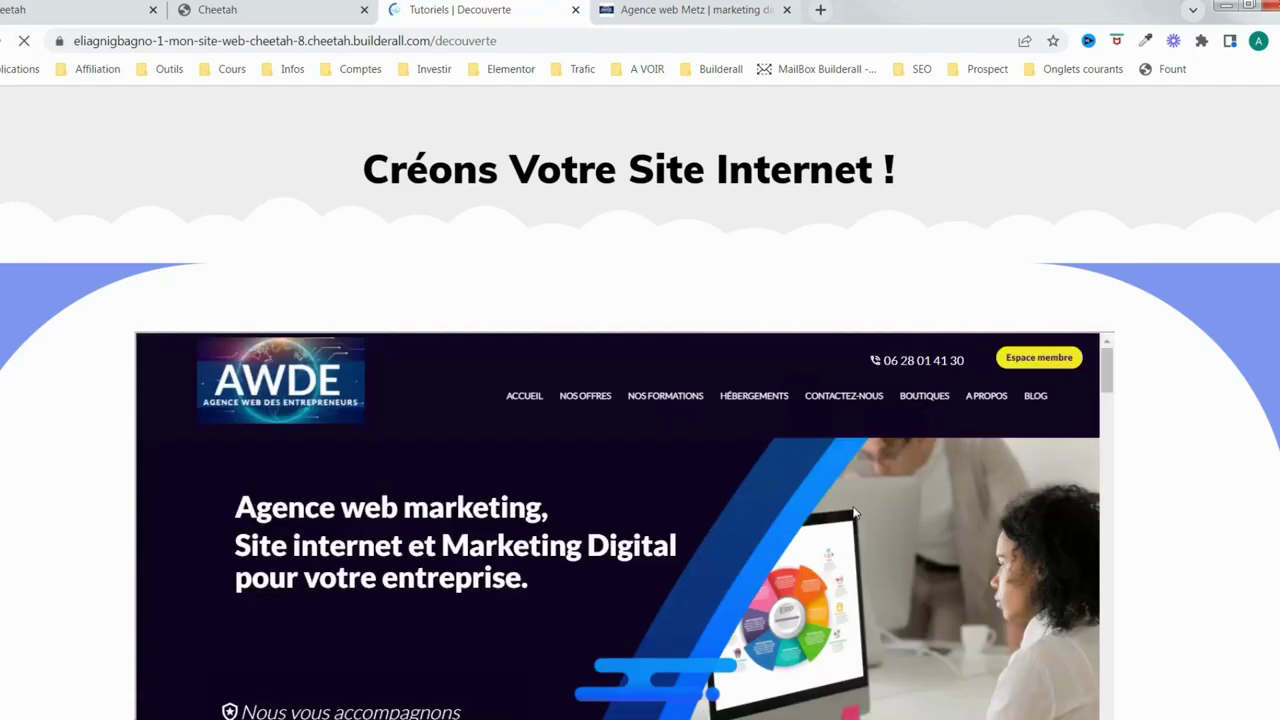
scroll(998, 470, down, 2)
scroll(1111, 526, down, 3)
scroll(1110, 585, up, 4)
scroll(1111, 585, down, 5)
scroll(1104, 535, up, 3)
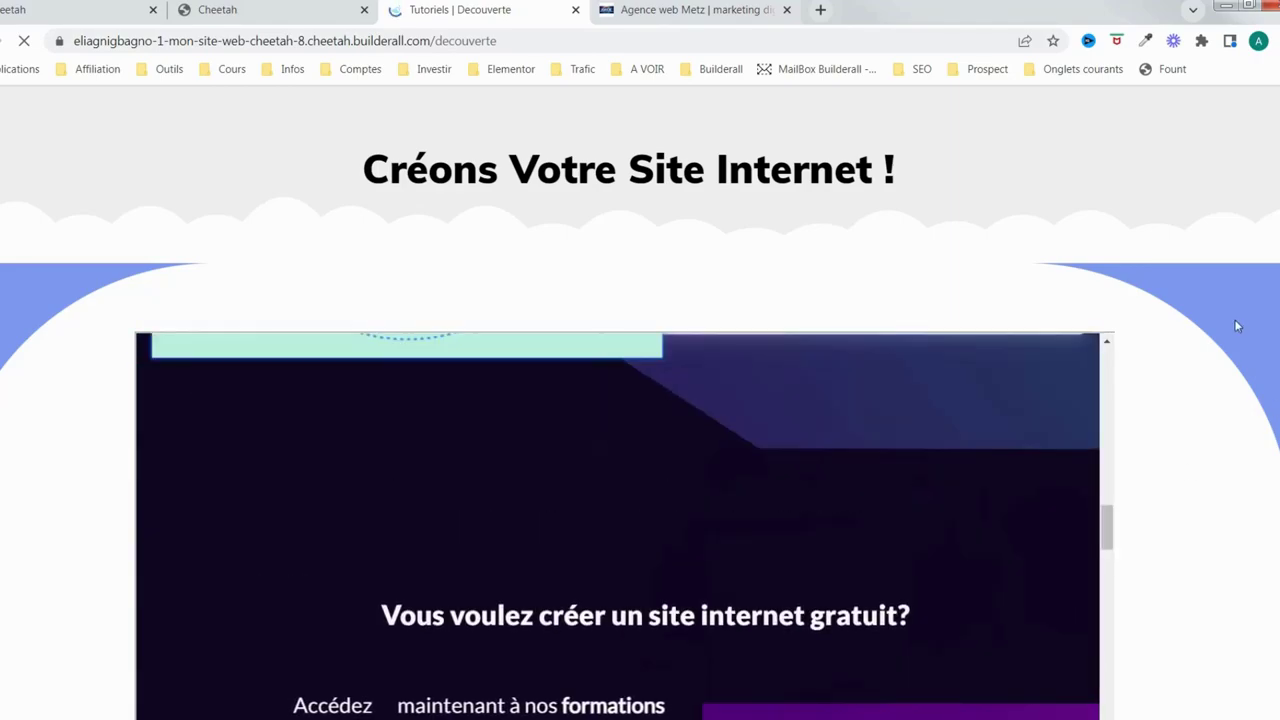
scroll(1043, 395, down, 4)
scroll(1043, 395, up, 4)
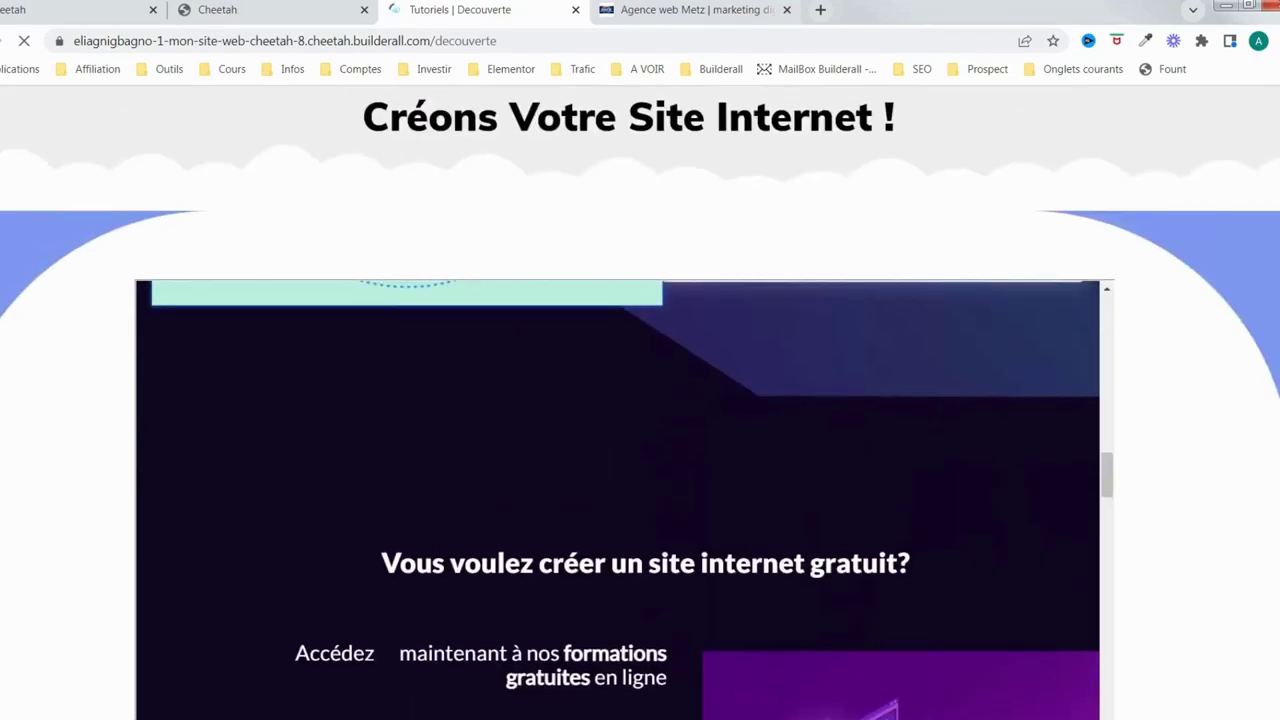
Return to the editor, centre the iframe horizontally in its panel, and open its general settings
click(303, 12)
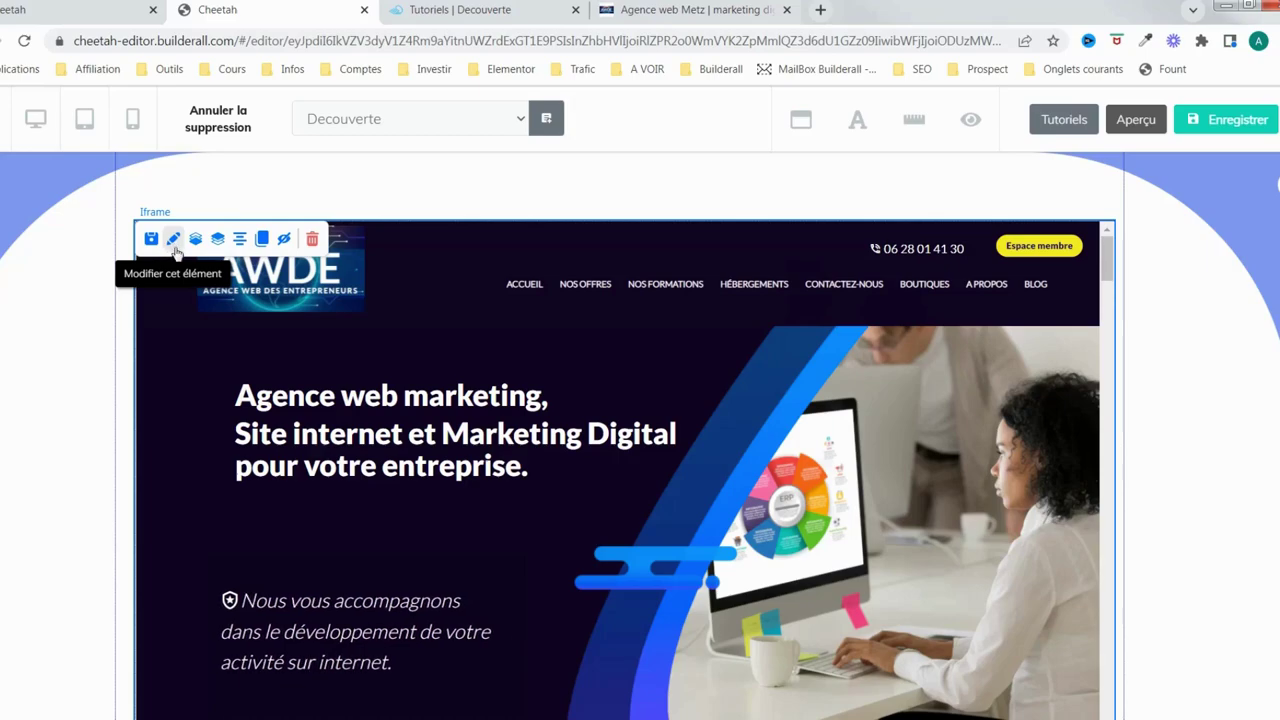
click(239, 238)
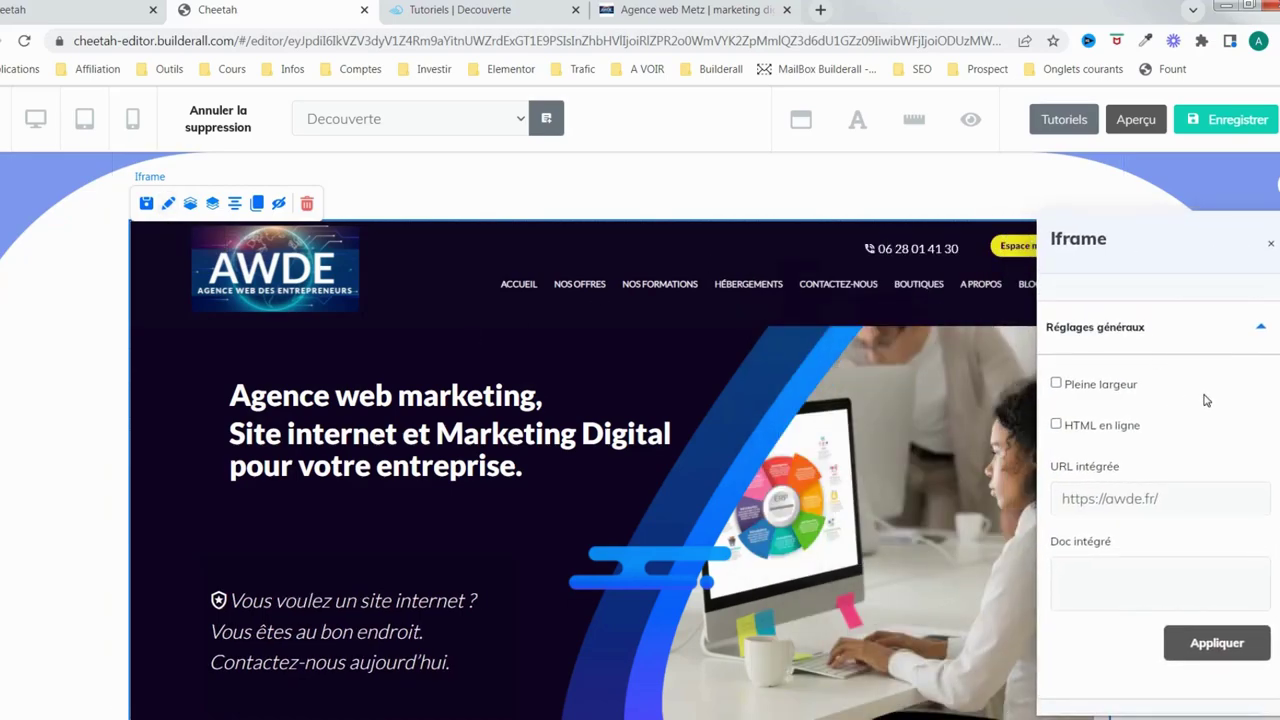
click(1264, 332)
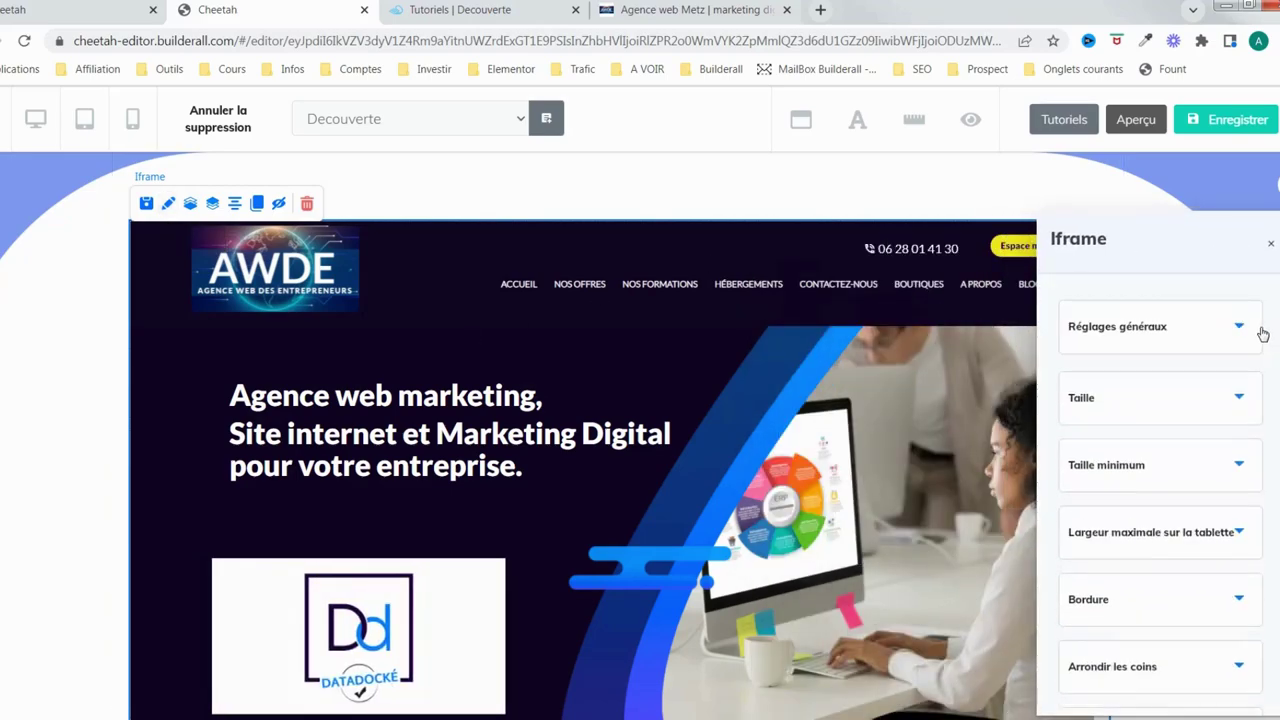
click(1261, 331)
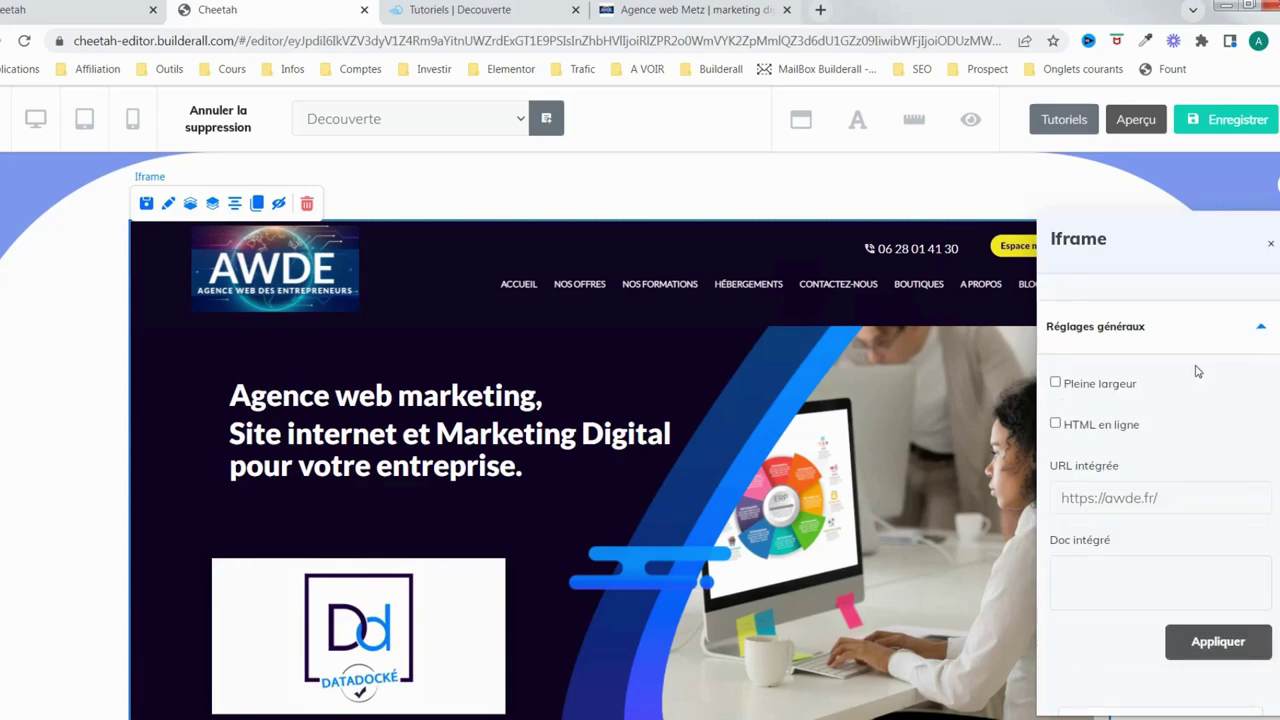
Try the full-width and inline HTML options on the iframe and turn both off again
click(1057, 385)
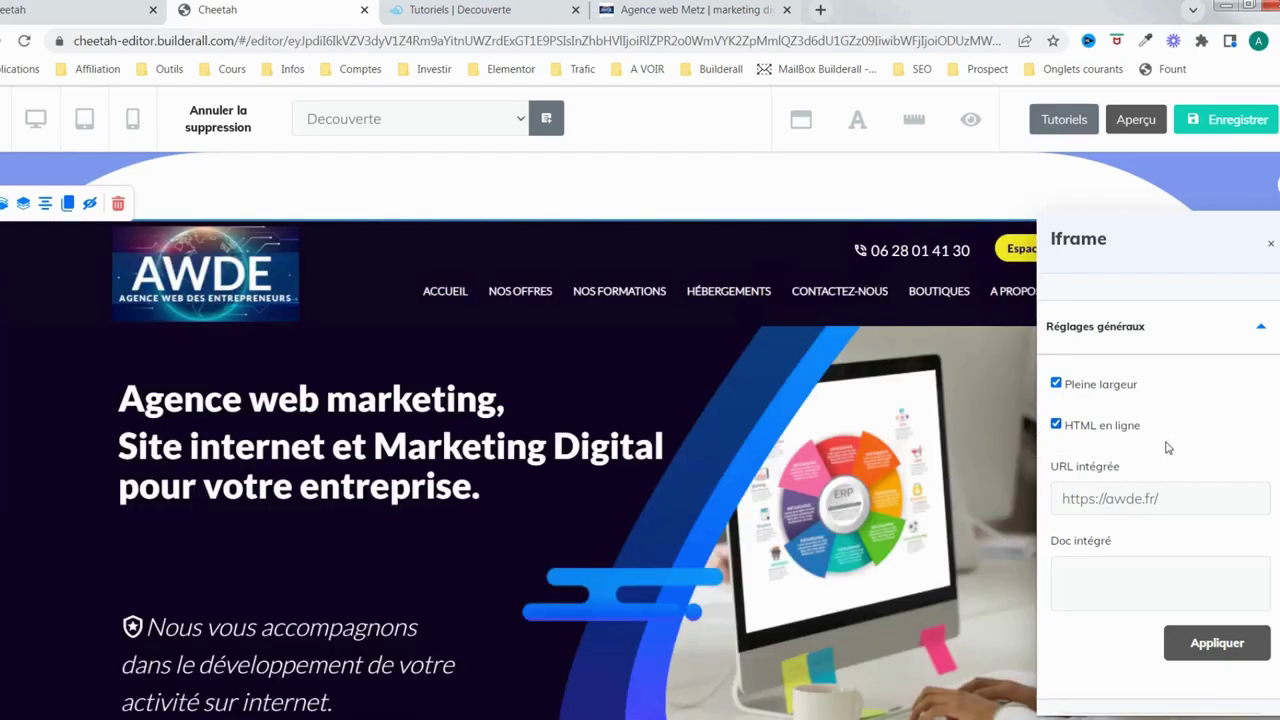
scroll(578, 415, down, 4)
scroll(578, 415, up, 3)
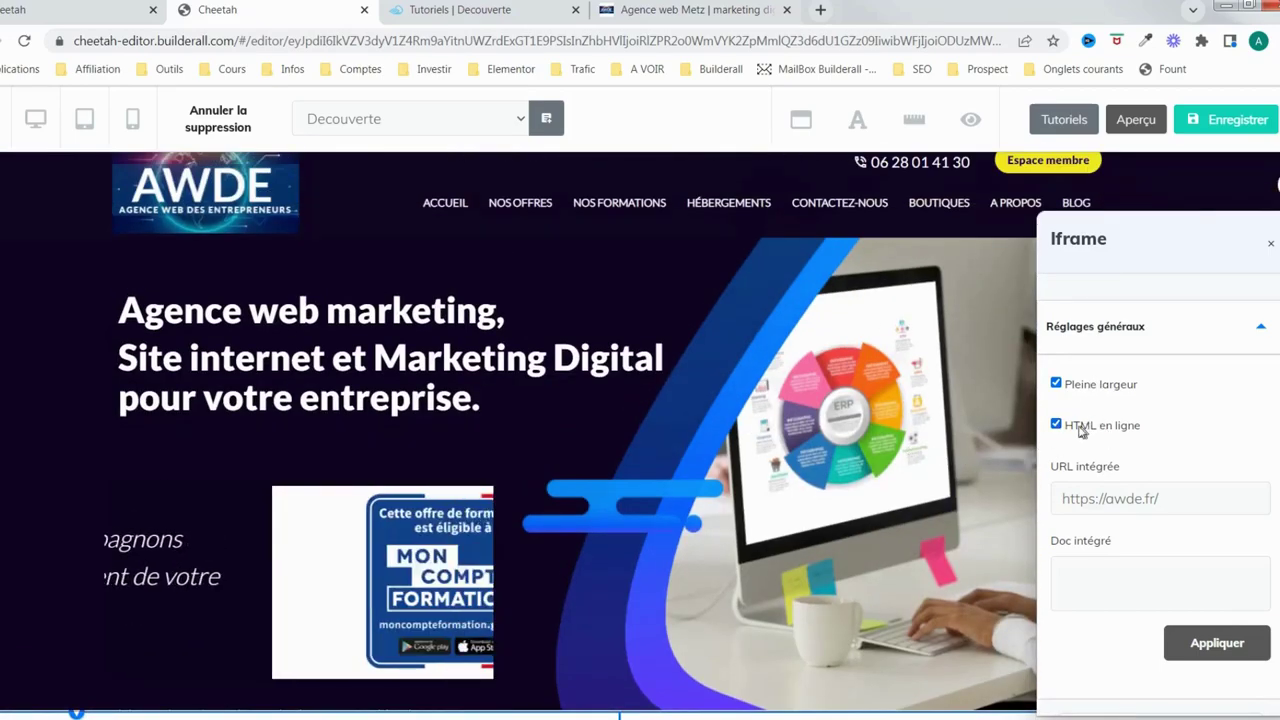
click(1056, 383)
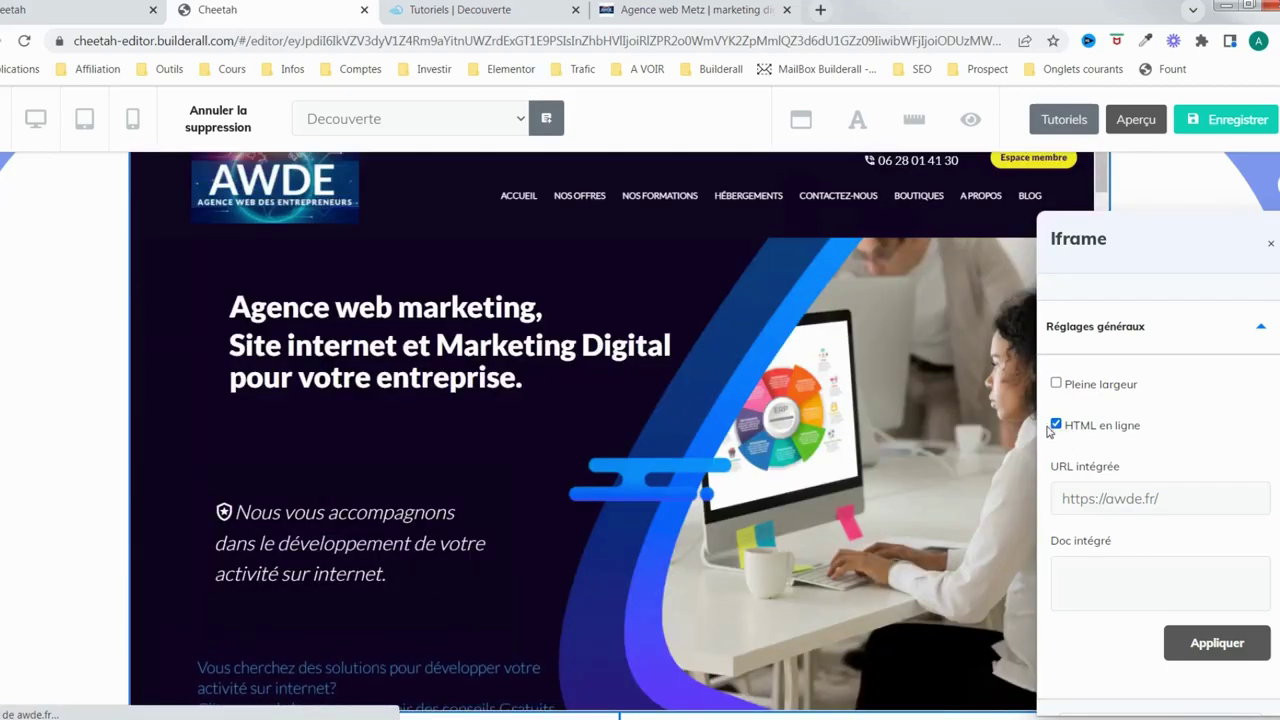
click(1057, 424)
Review the iframe's embedded URL and embedded document fields and the size settings below them
triple_click(1174, 501)
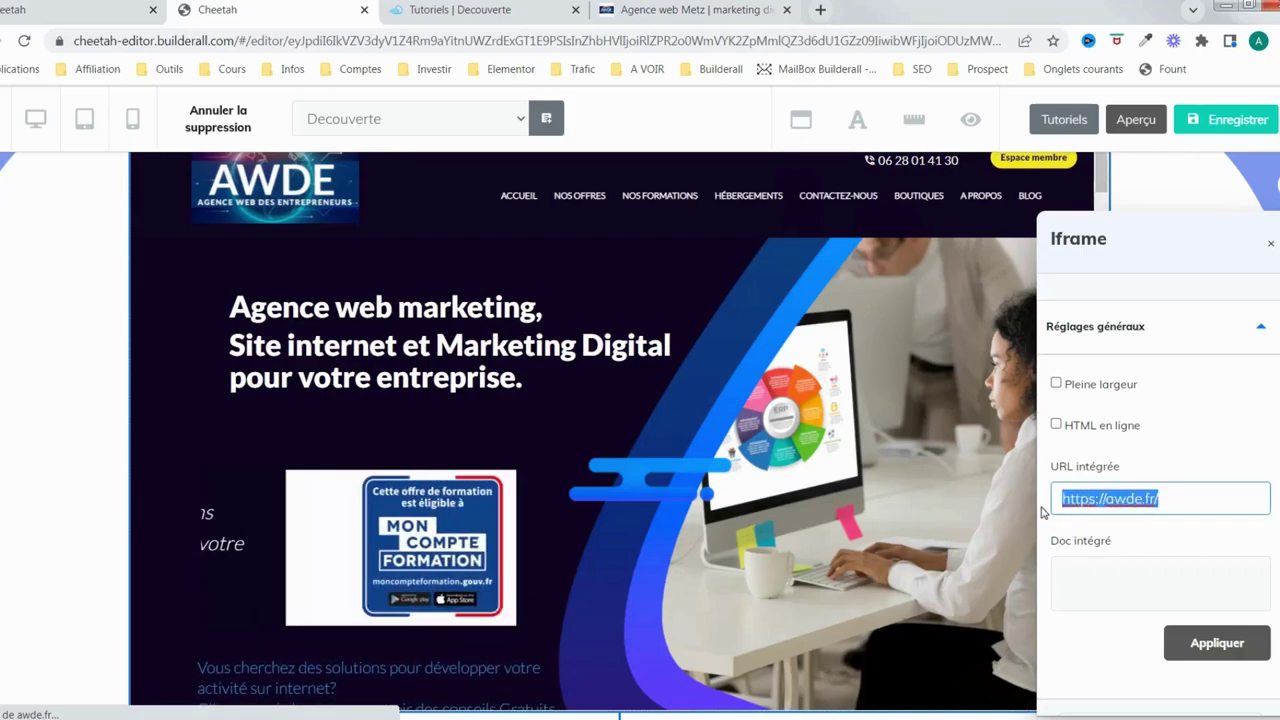
click(1076, 567)
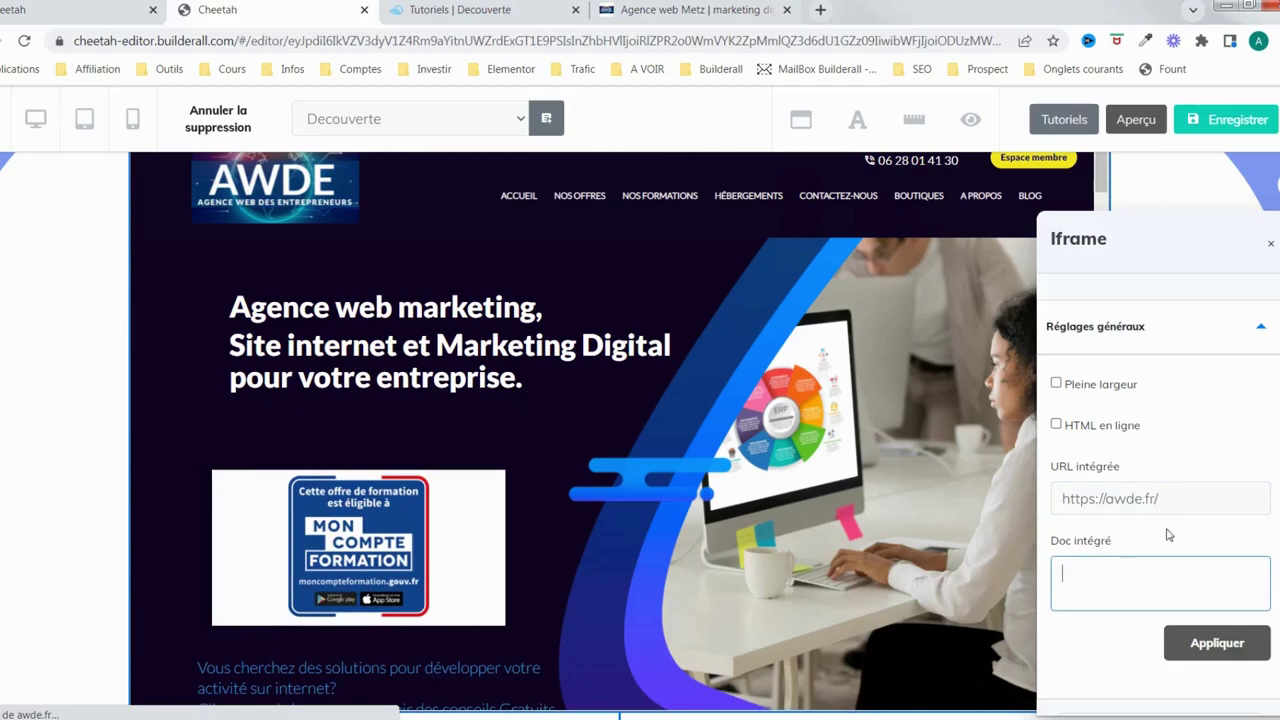
drag(1165, 498, 1035, 503)
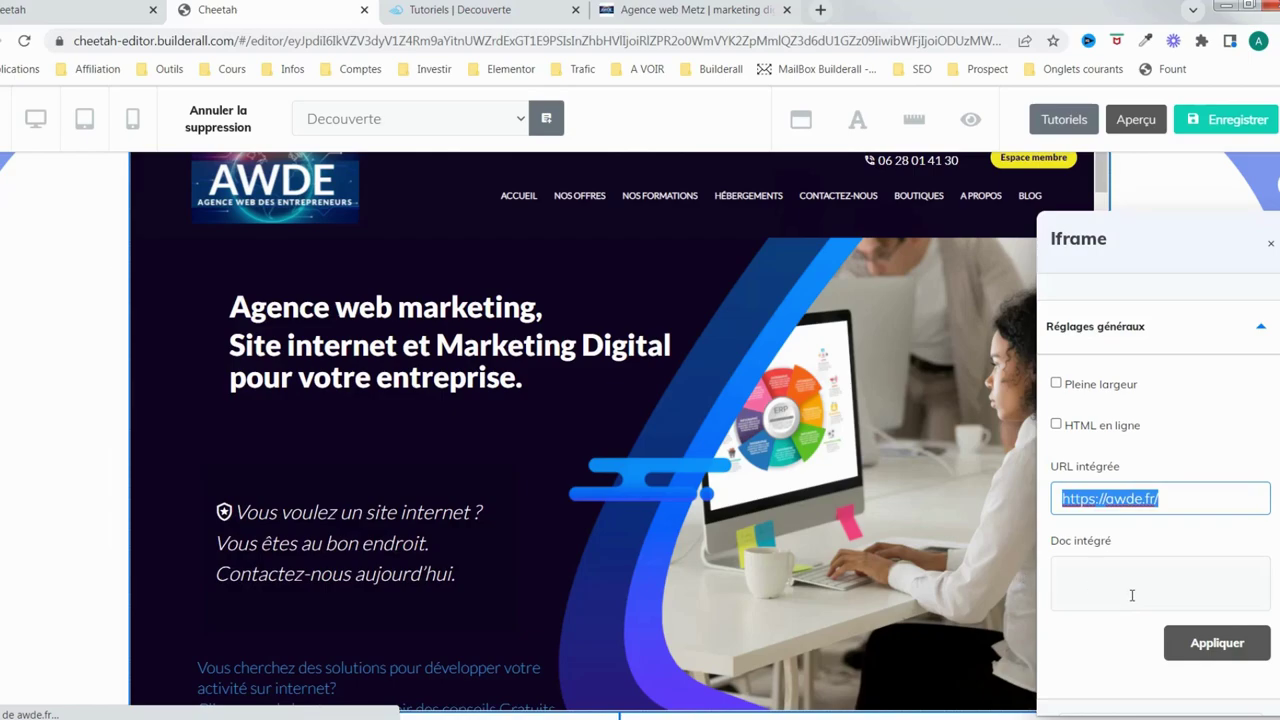
click(1093, 583)
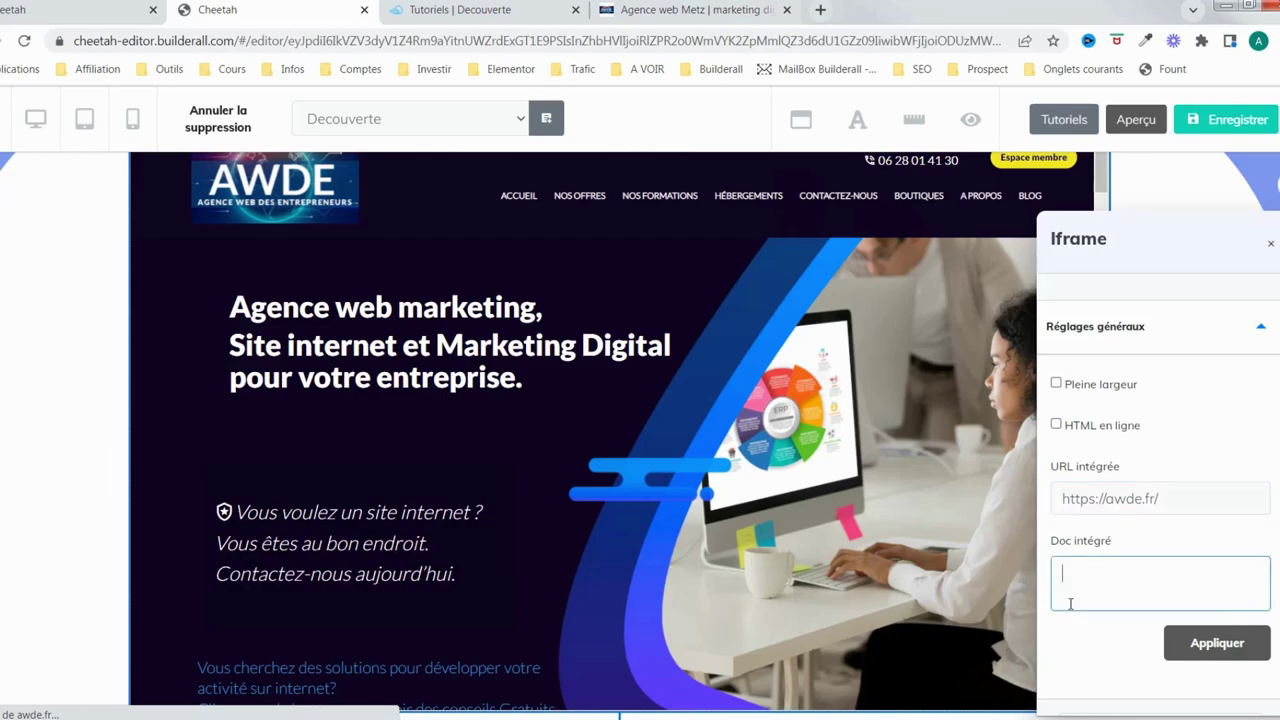
scroll(1117, 563, down, 2)
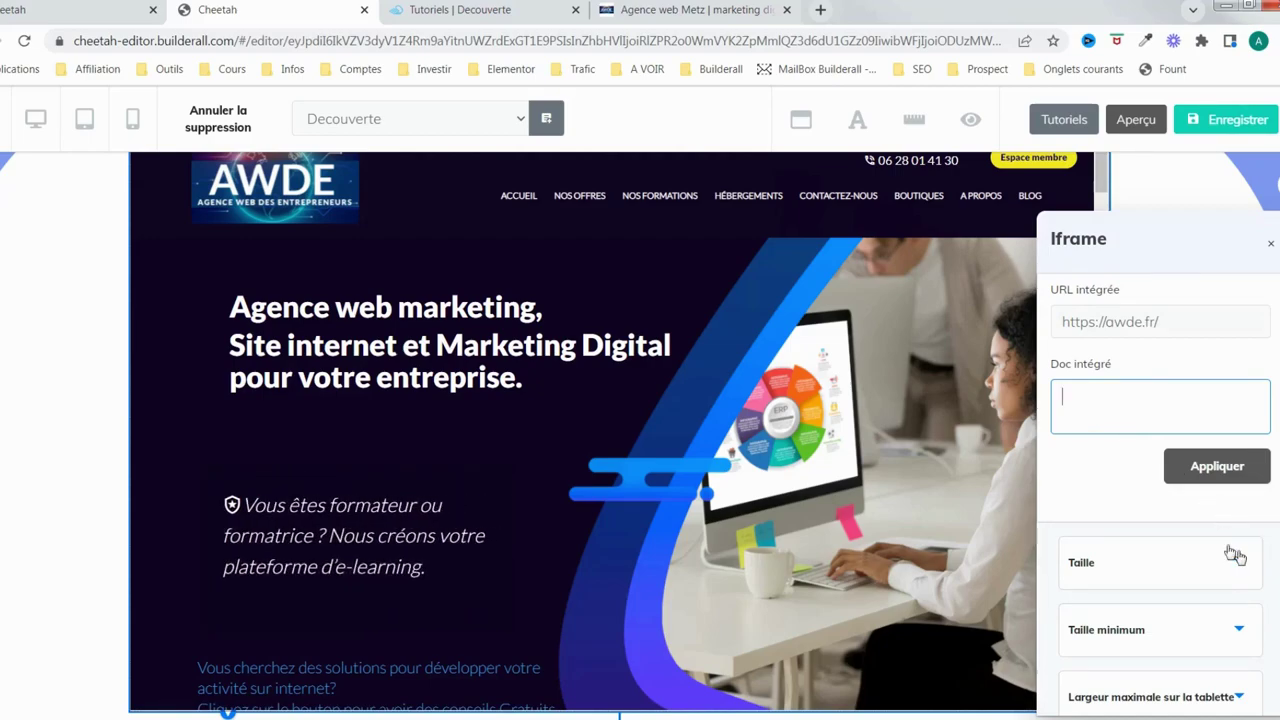
scroll(1229, 549, down, 1)
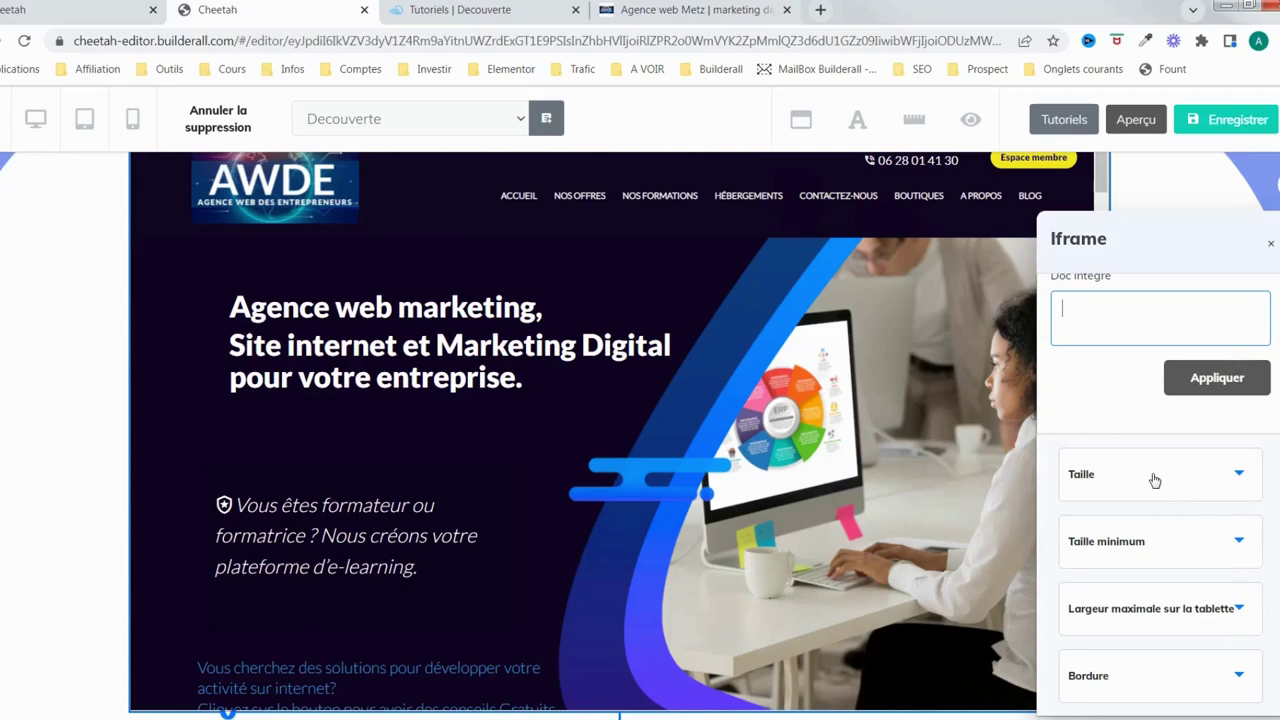
Open the iframe's size settings and enlarge the iframe on the page to about 1132 wide by 834 high
click(1245, 476)
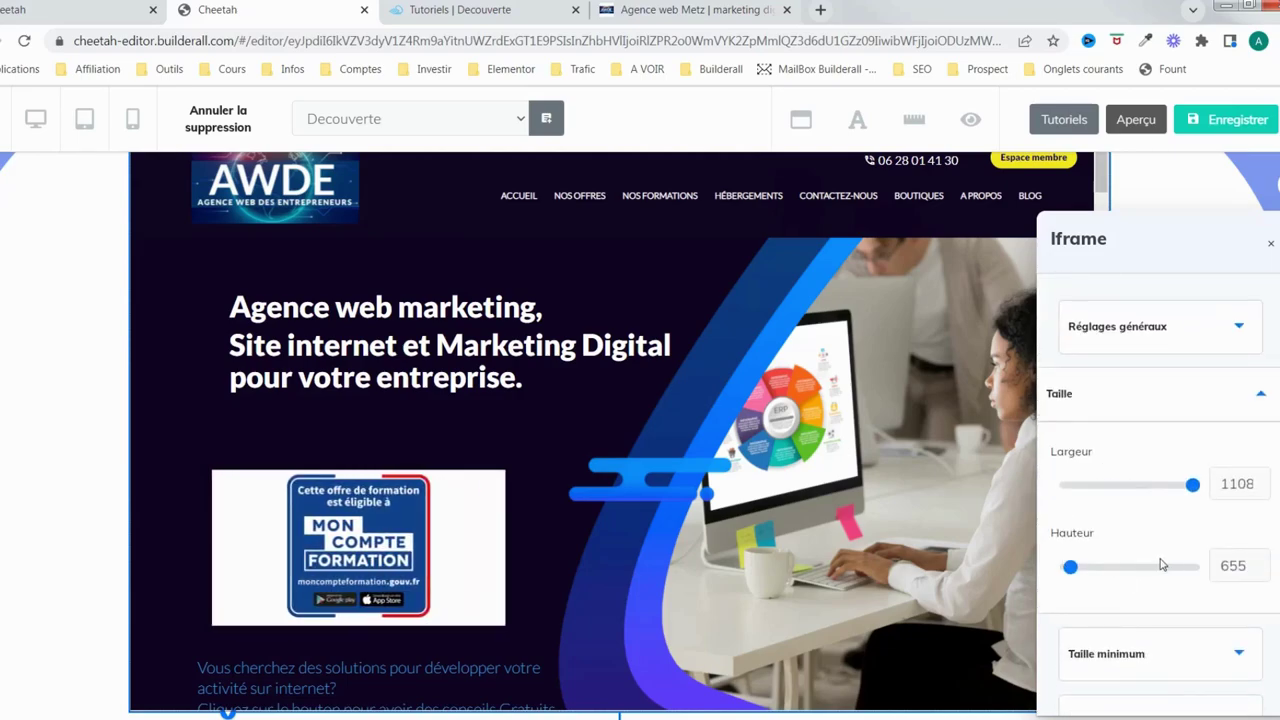
scroll(598, 398, down, 2)
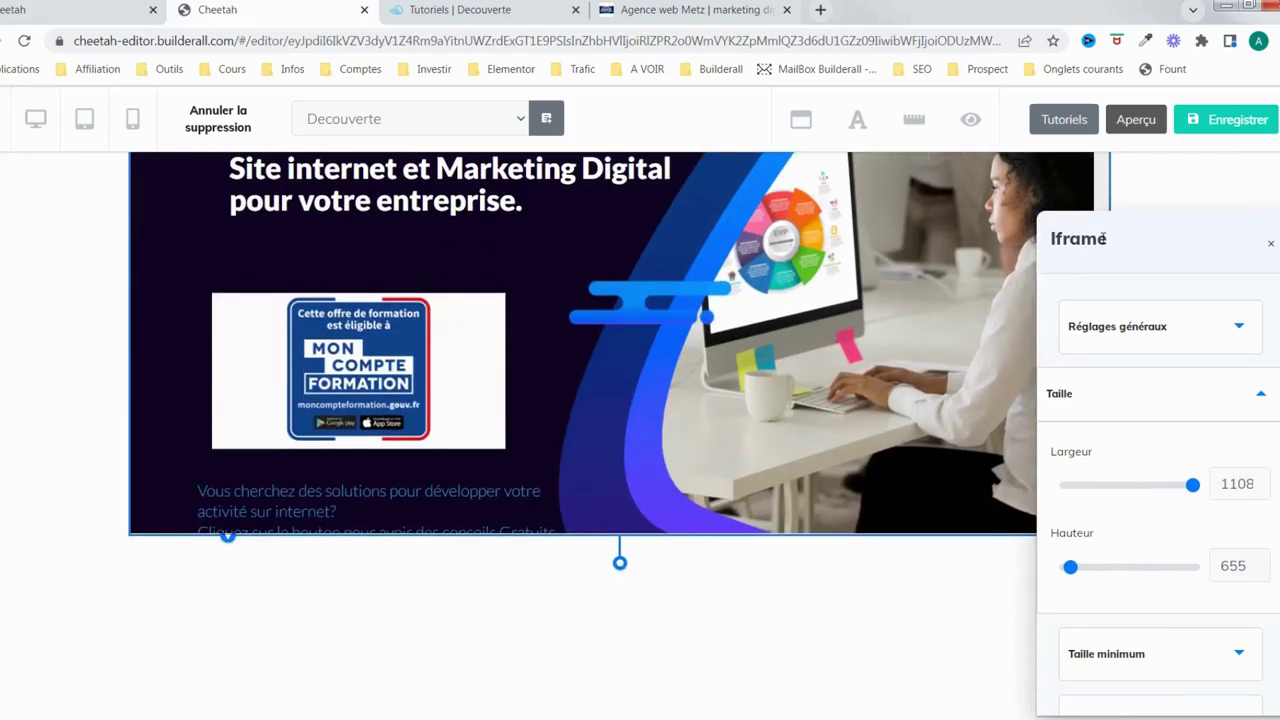
click(1270, 250)
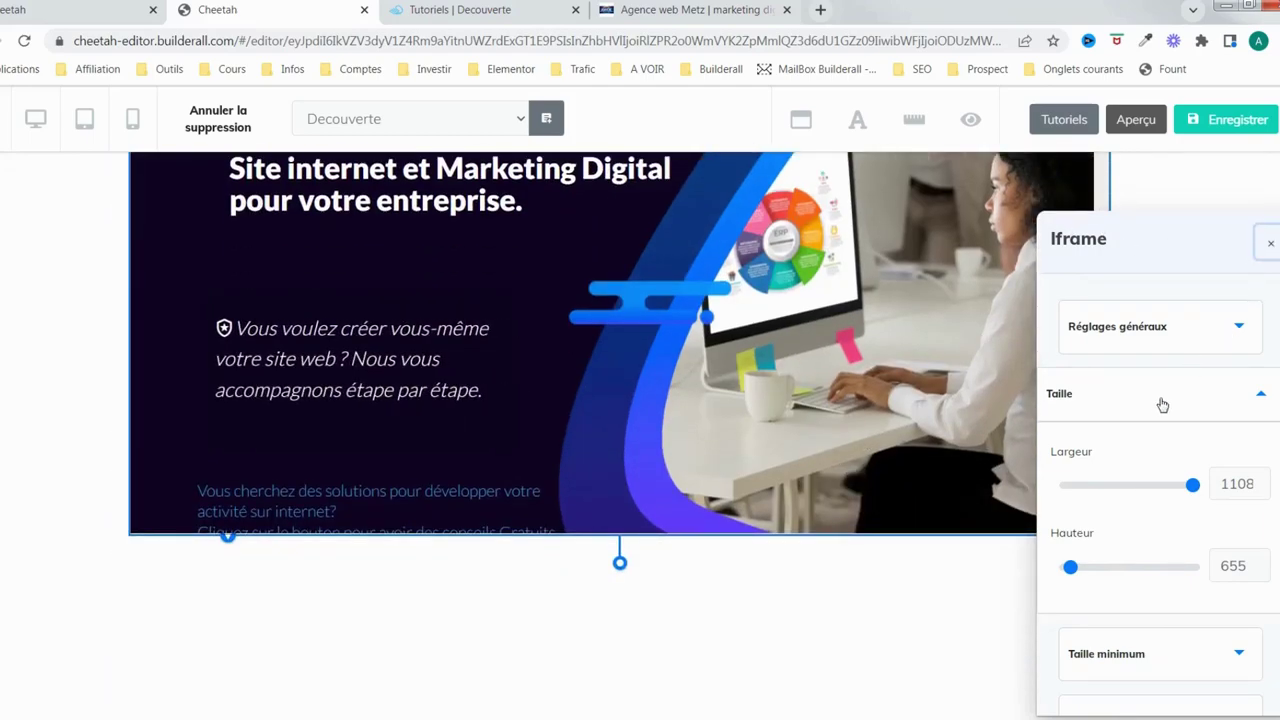
drag(1097, 541, 1097, 690)
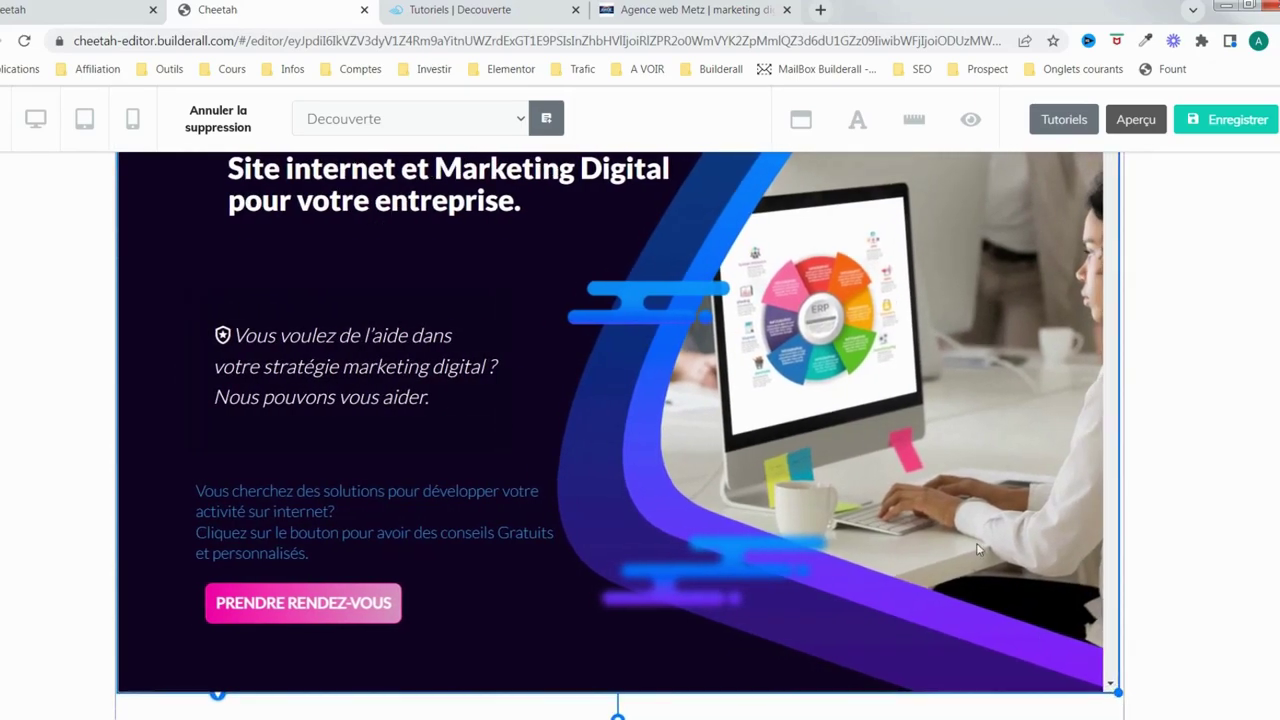
click(981, 349)
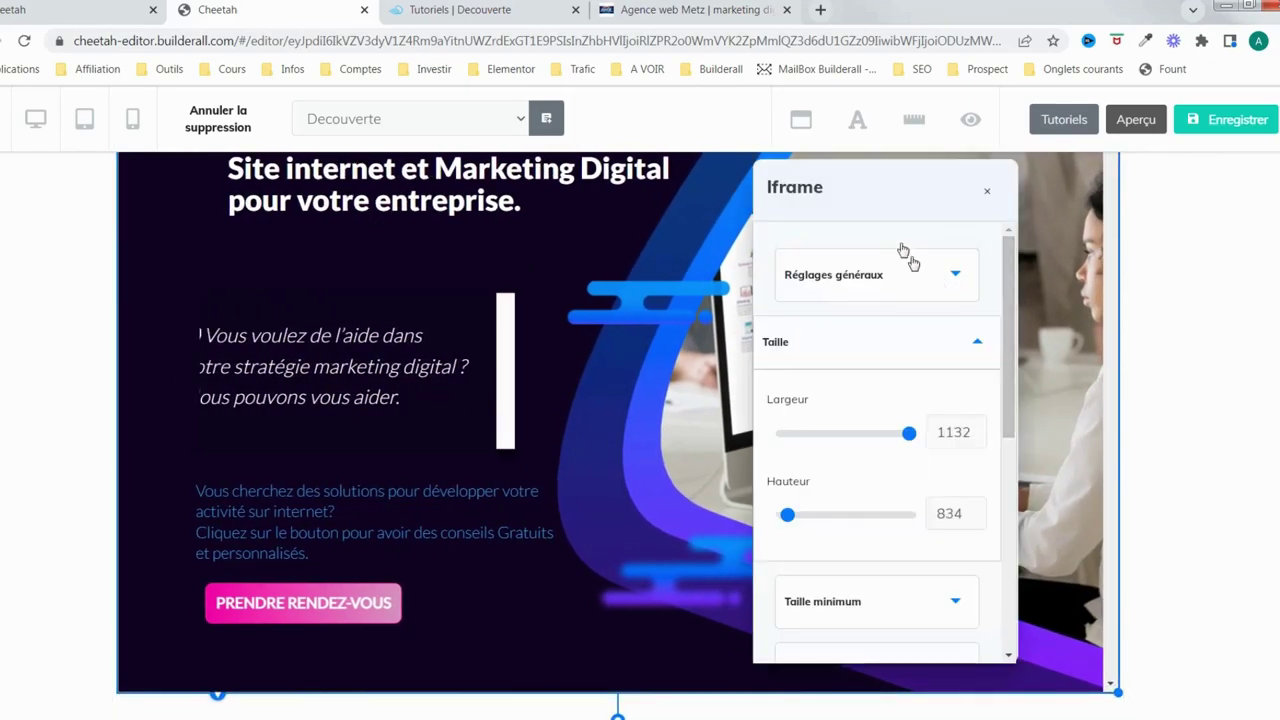
drag(905, 220, 1160, 212)
Look at the iframe's minimum size settings
scroll(1176, 484, down, 2)
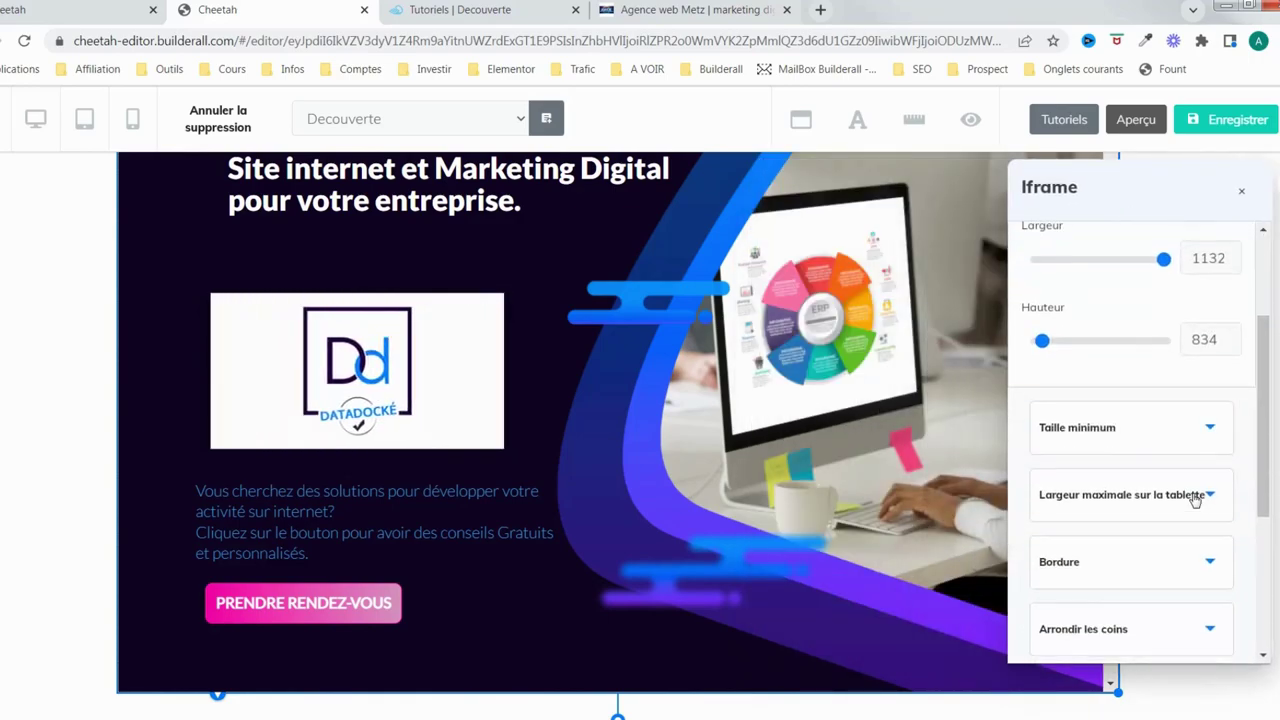
click(1211, 430)
scroll(1208, 438, up, 1)
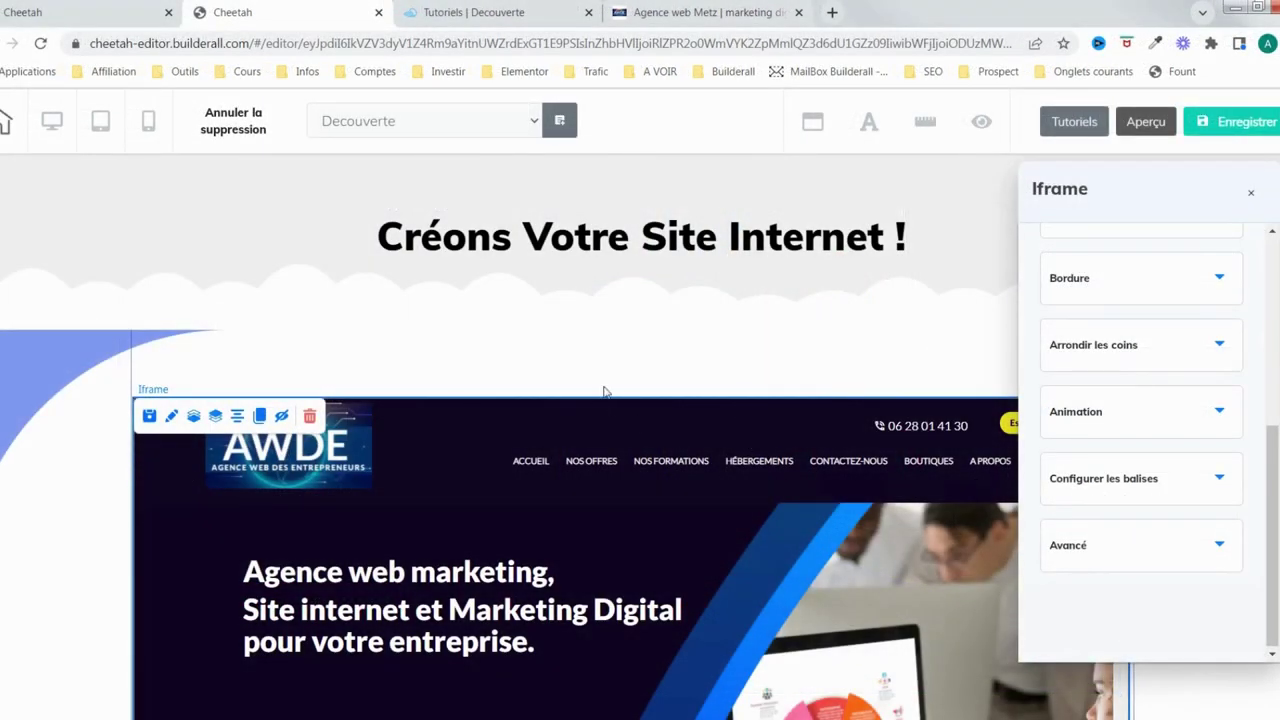
Set the iframe's border size to 0 and look over the border colour options
click(1220, 280)
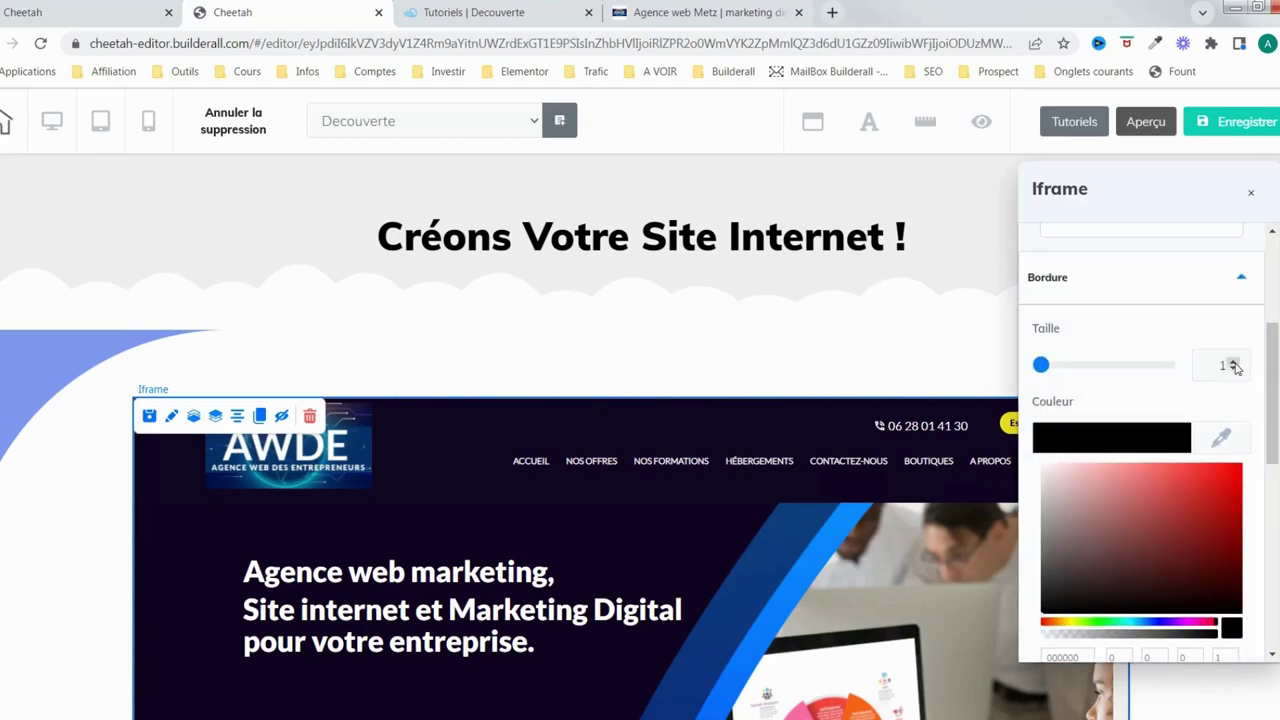
click(1233, 365)
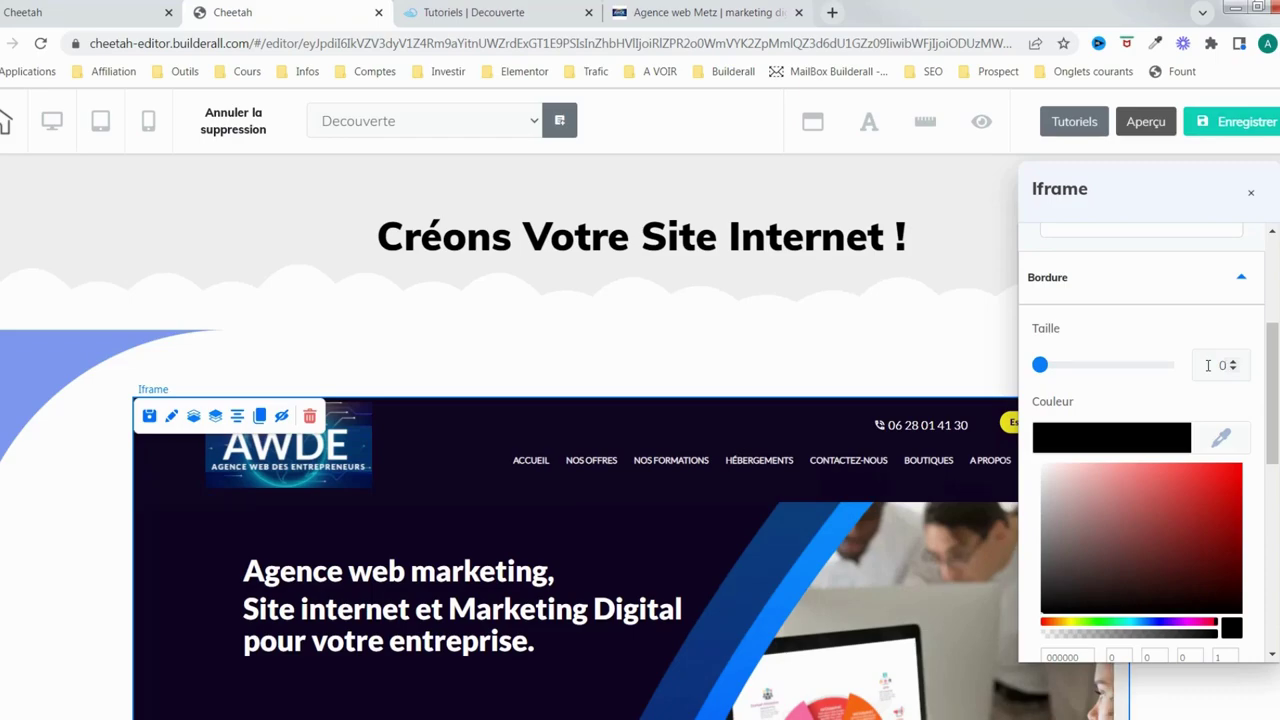
scroll(1171, 471, down, 2)
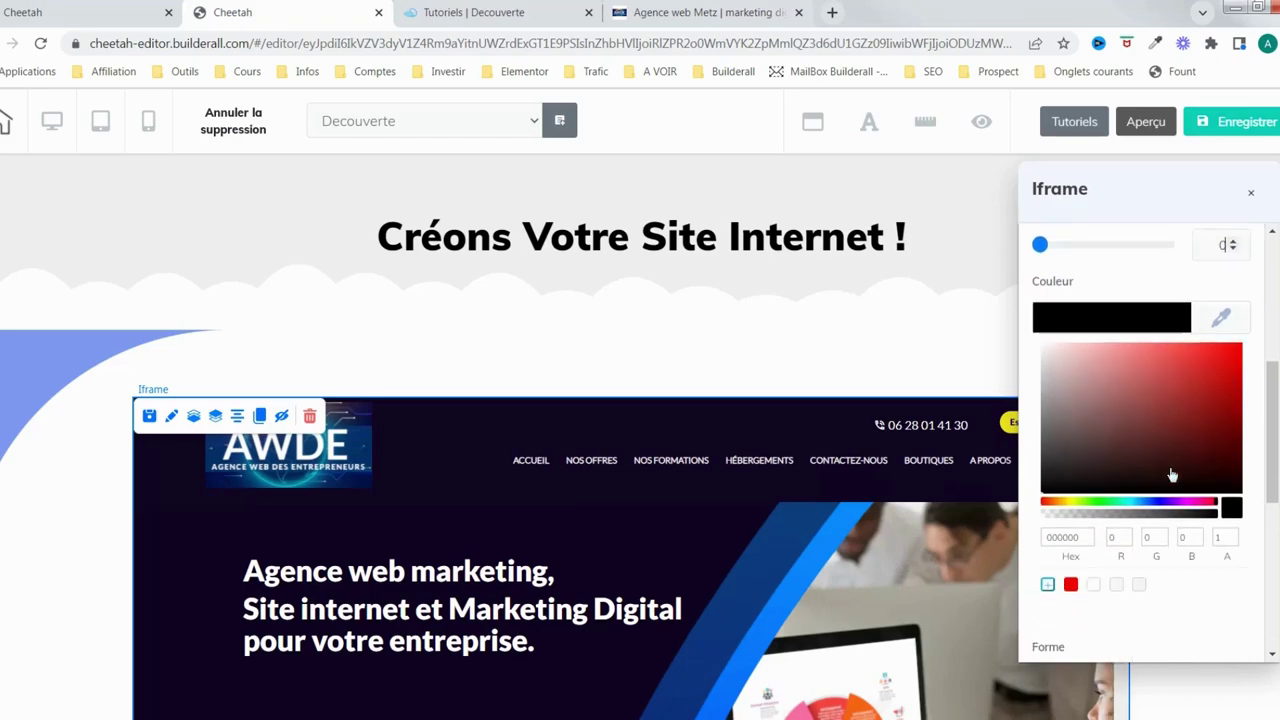
scroll(1175, 473, up, 1)
scroll(1175, 472, down, 3)
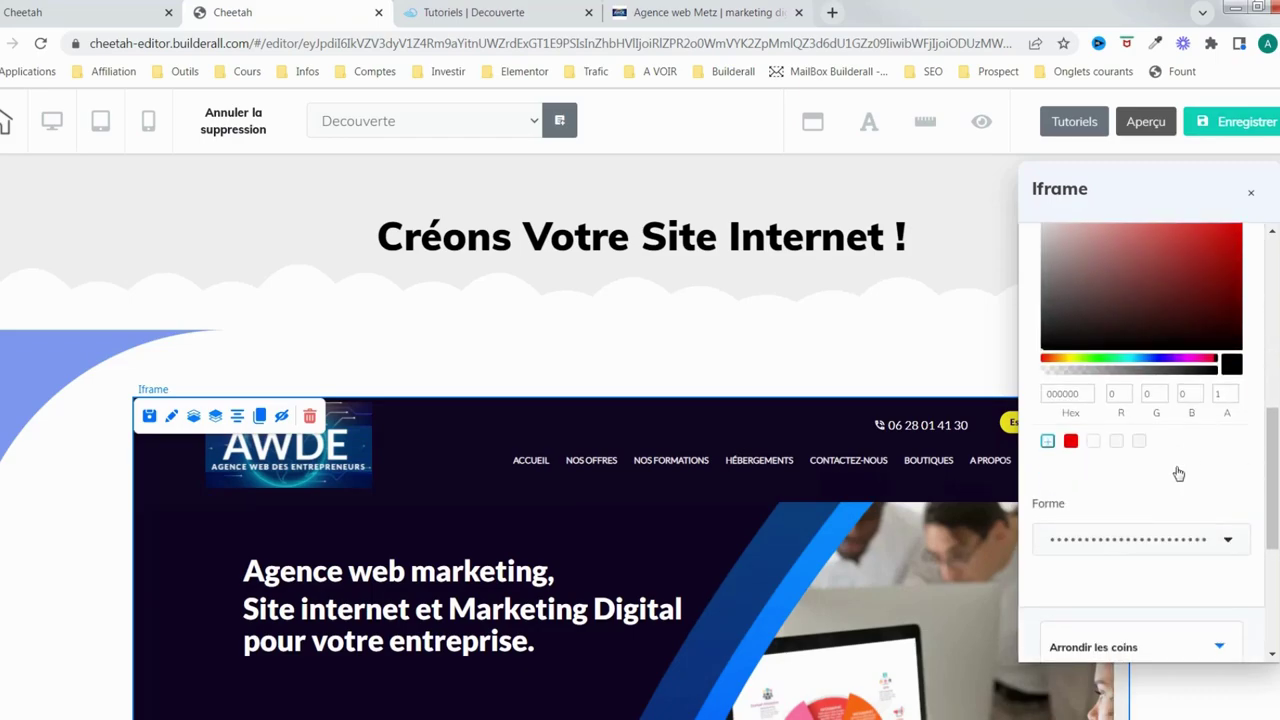
Examine the line styles available for the iframe's border, leaving the dotted style selected
click(1227, 457)
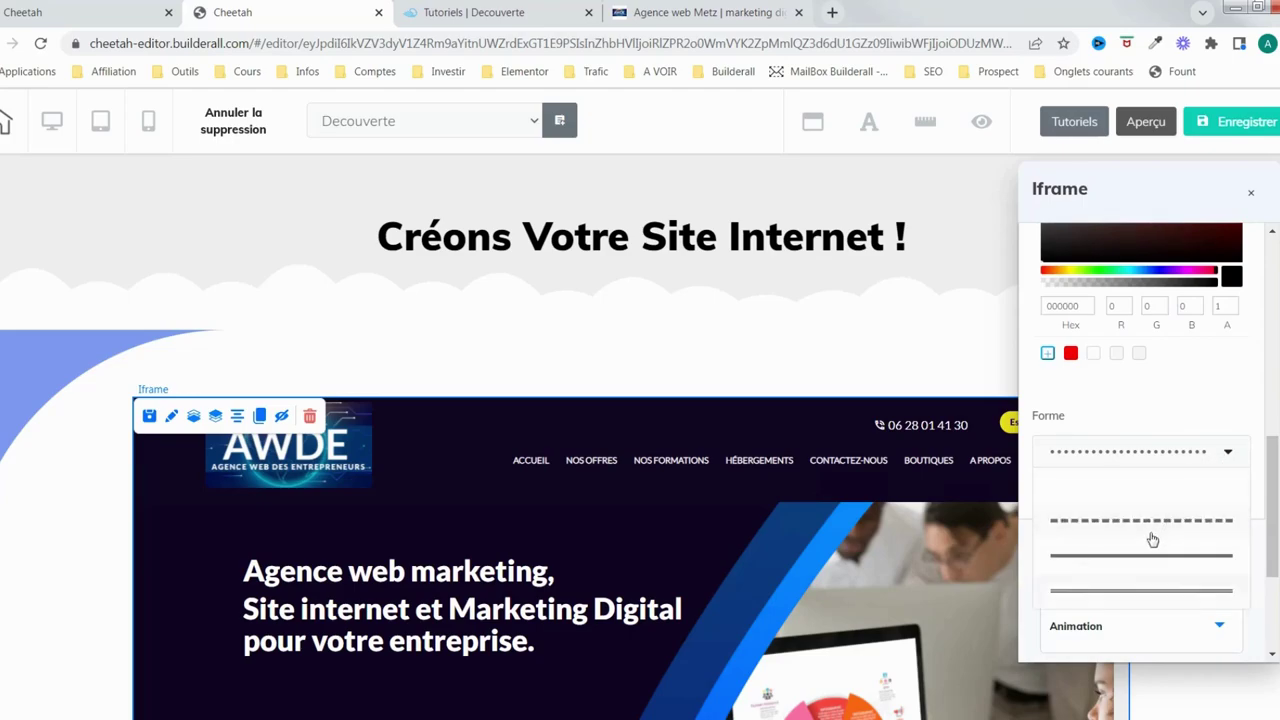
scroll(1200, 477, up, 2)
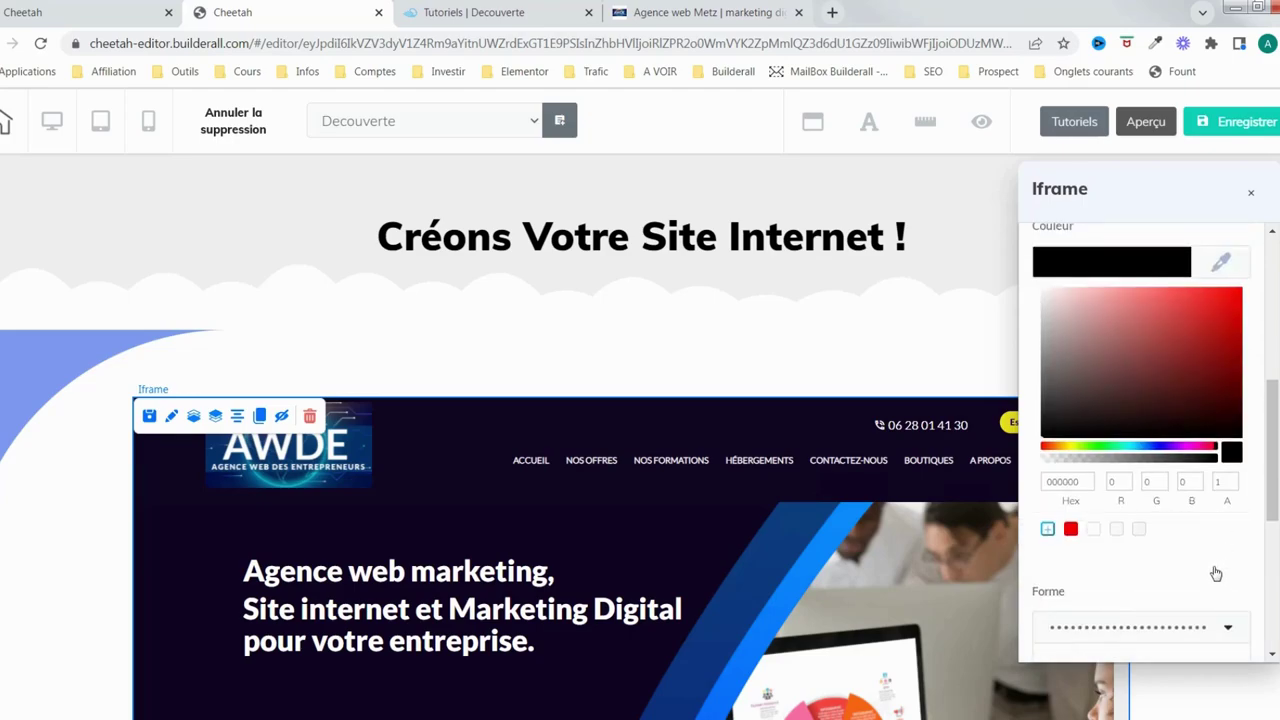
scroll(1208, 575, down, 4)
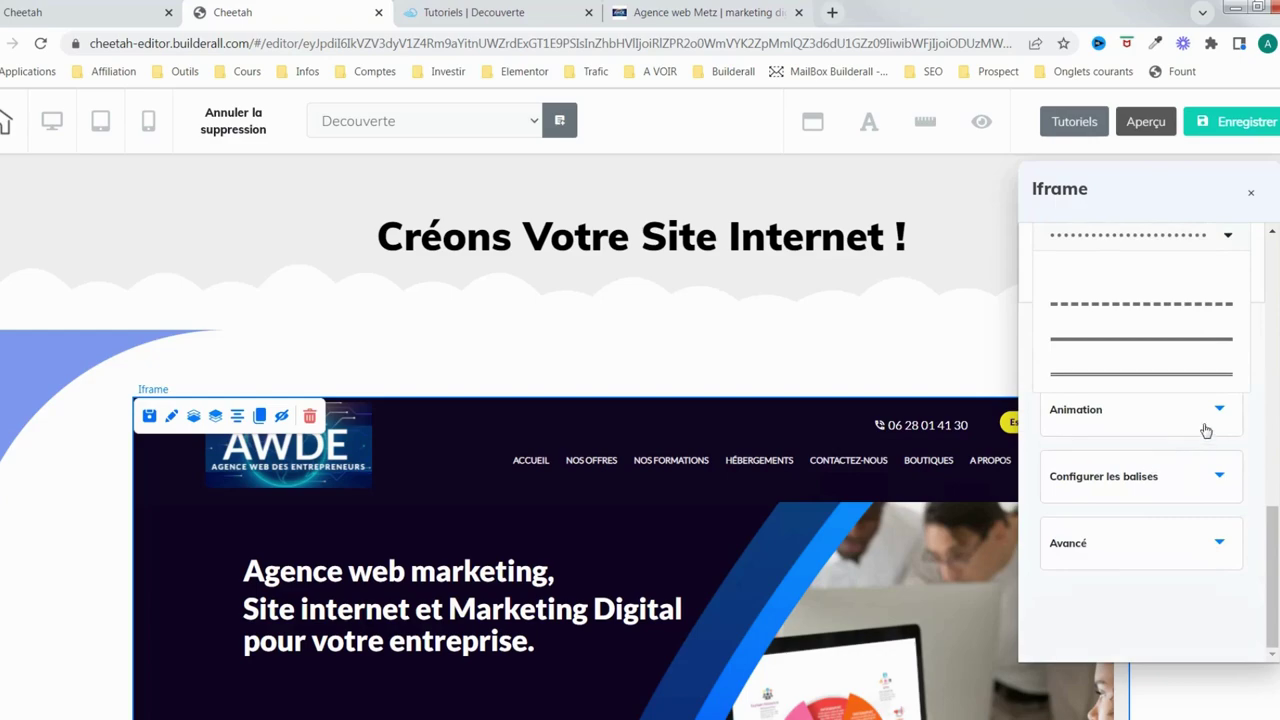
scroll(1225, 410, up, 2)
click(1230, 412)
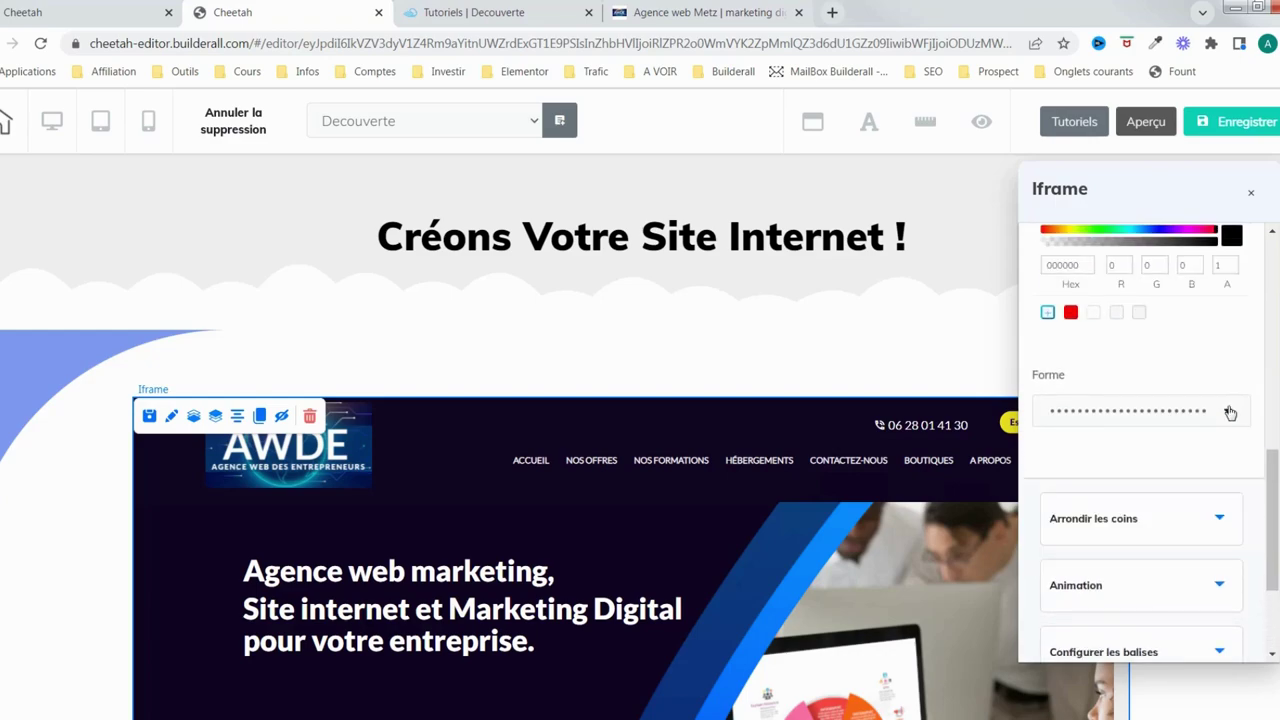
scroll(1201, 466, down, 2)
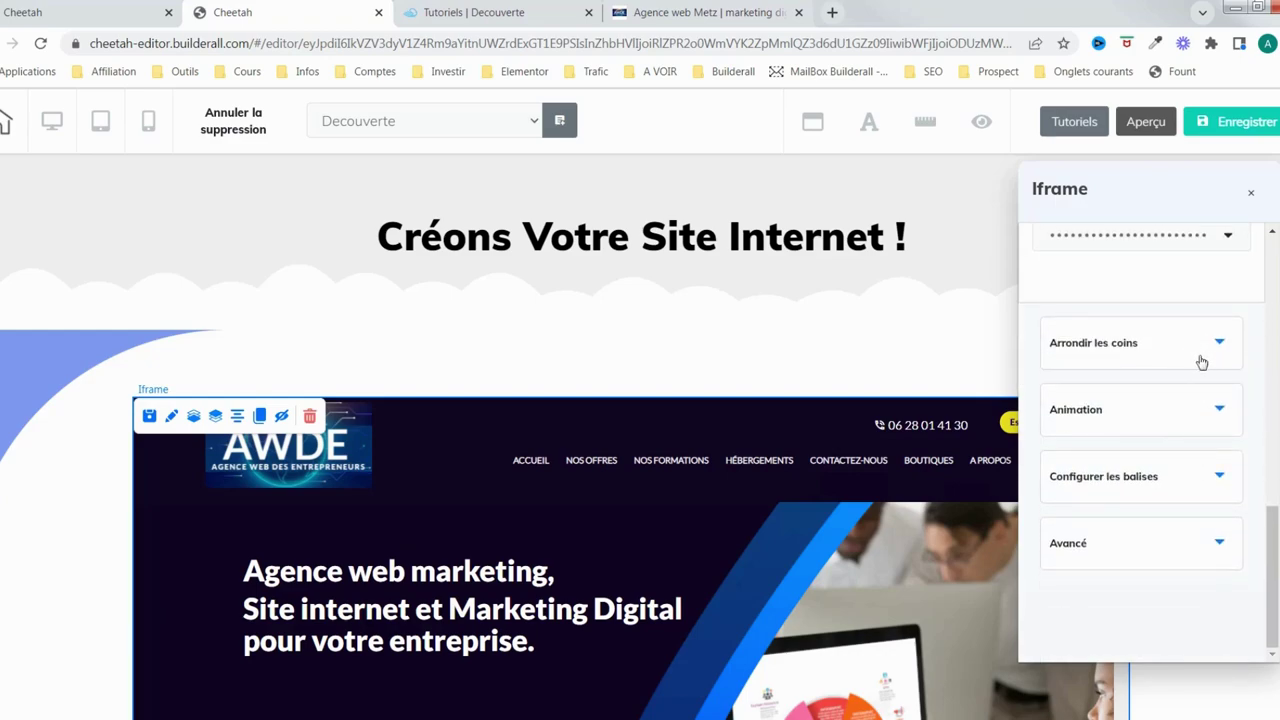
scroll(1203, 363, up, 2)
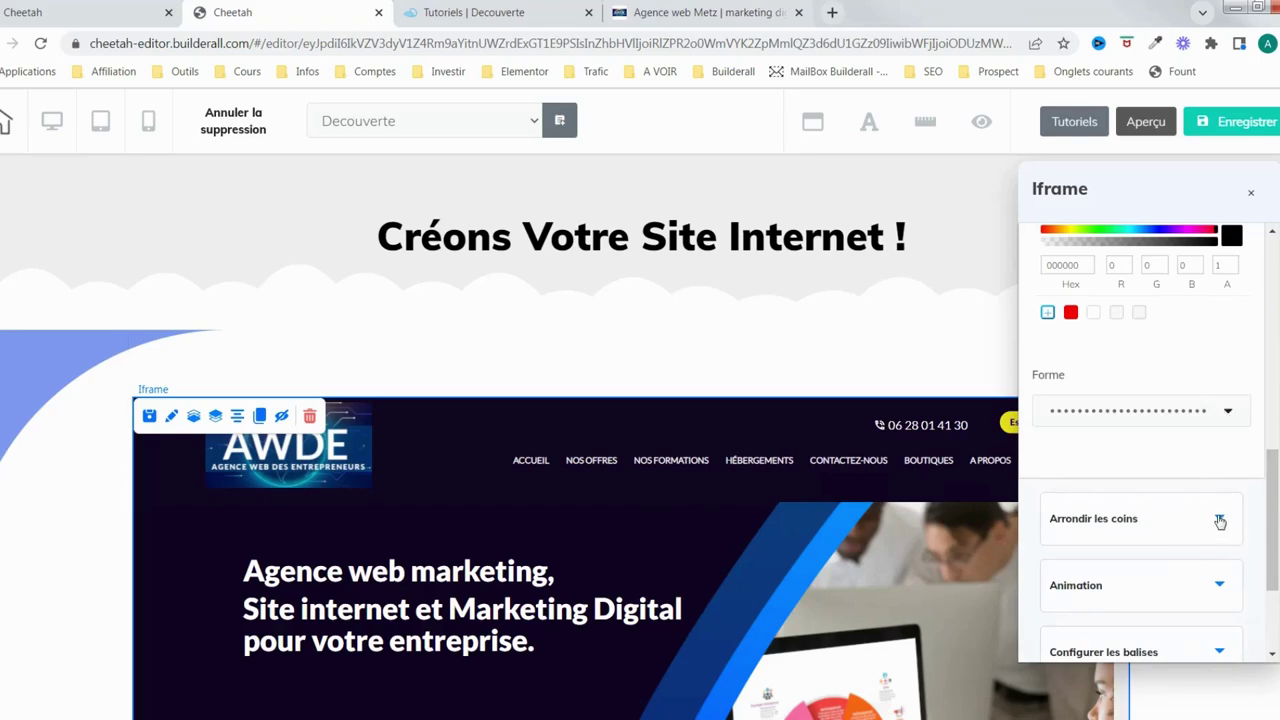
Round all four corners of the iframe by 50 and check the rounded corners on the page
click(1220, 521)
scroll(1100, 500, up, 1)
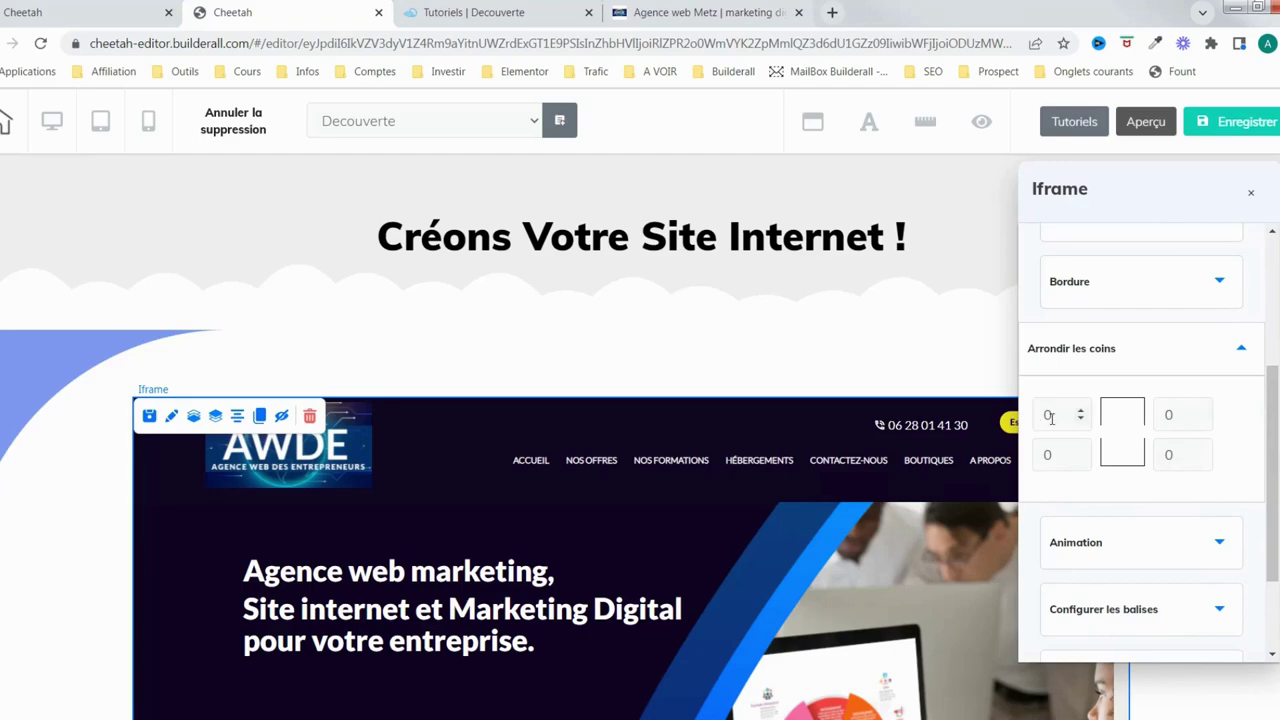
drag(1051, 414, 1033, 416)
key(Tab)
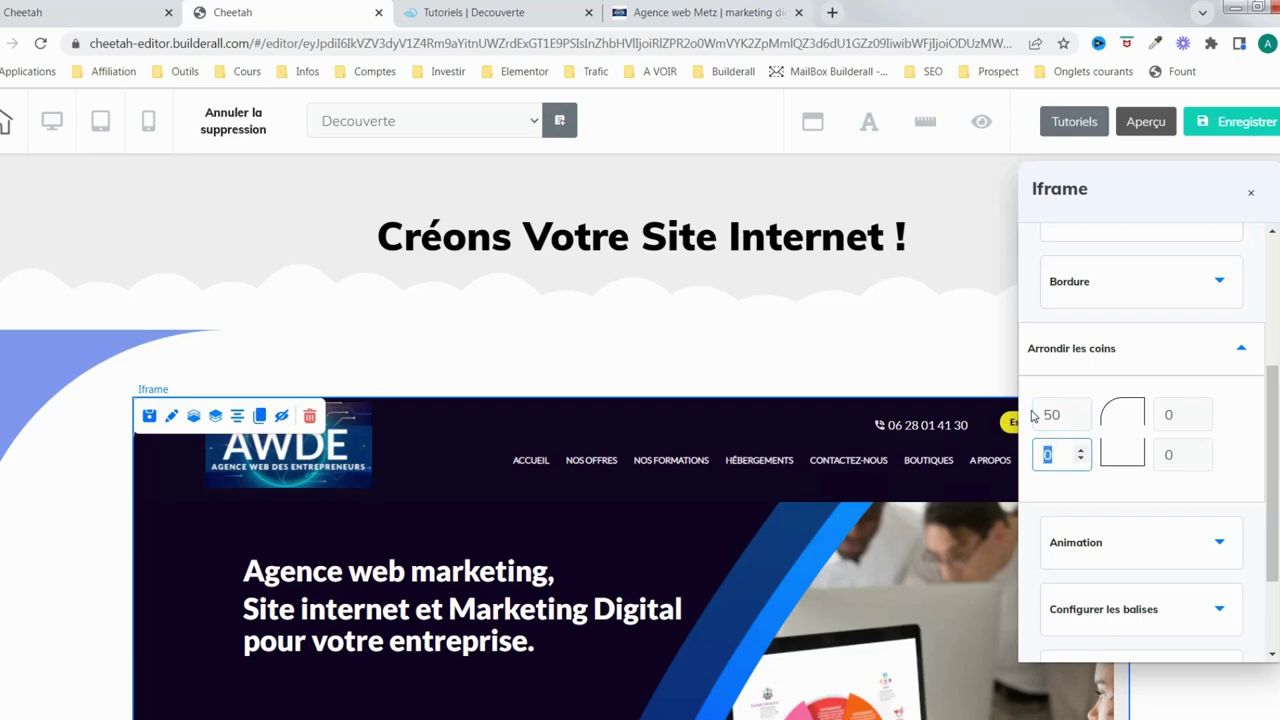
key(Tab)
text(50)
key(Tab)
text(50)
click(1068, 452)
scroll(790, 515, down, 5)
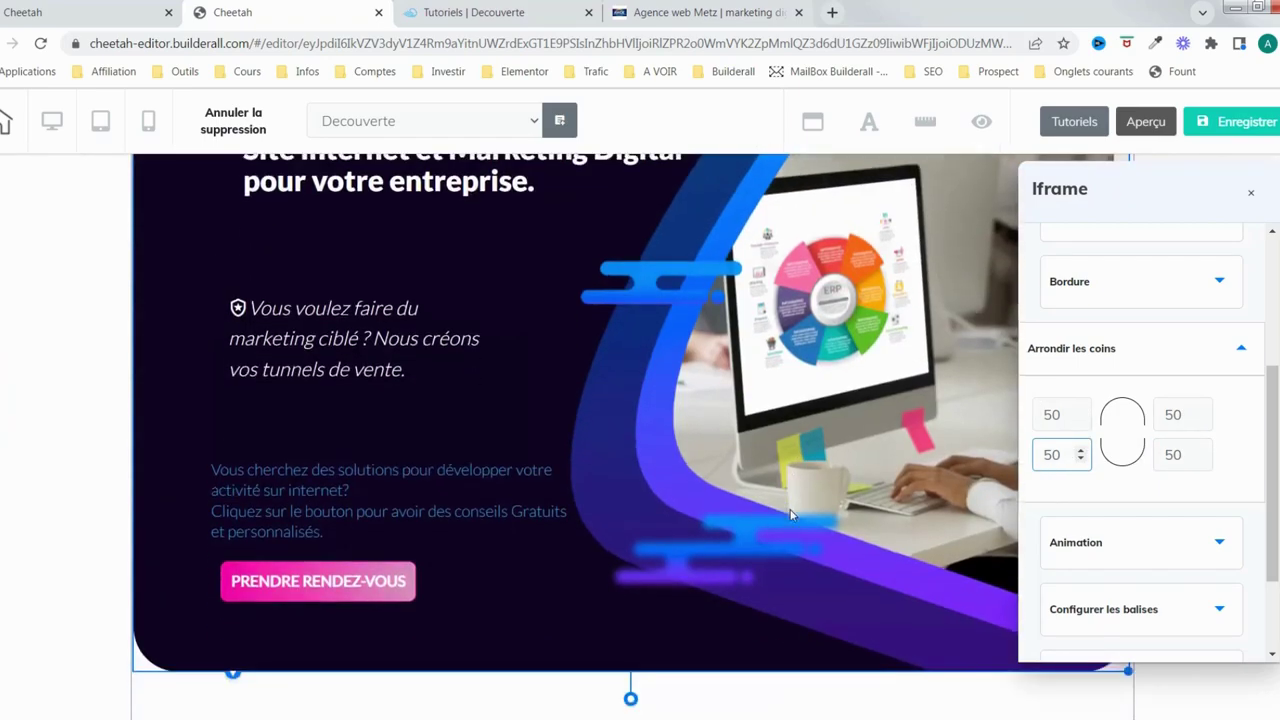
scroll(790, 515, down, 3)
scroll(749, 517, up, 3)
scroll(711, 540, down, 2)
scroll(775, 521, up, 5)
Set the iframe's animation to trigger when the element is visible (Quand visible)
click(1172, 548)
scroll(1140, 523, down, 2)
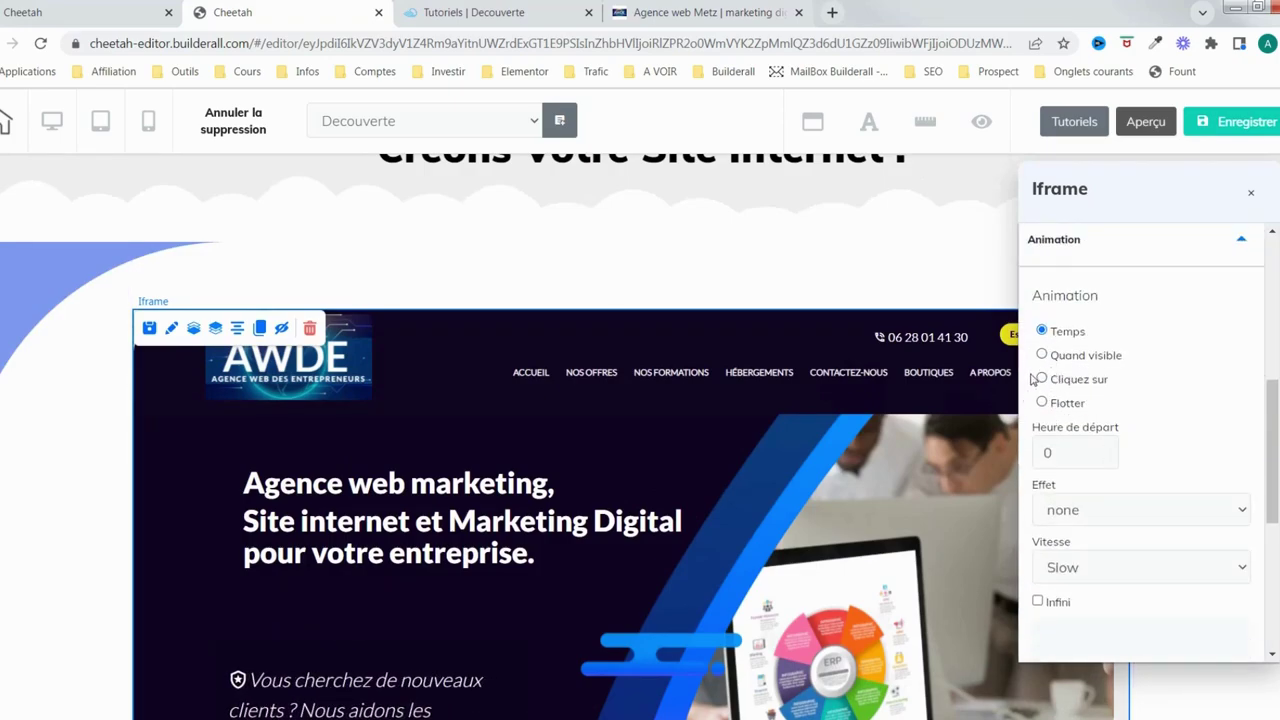
click(1042, 357)
scroll(1086, 471, down, 2)
scroll(1169, 434, up, 2)
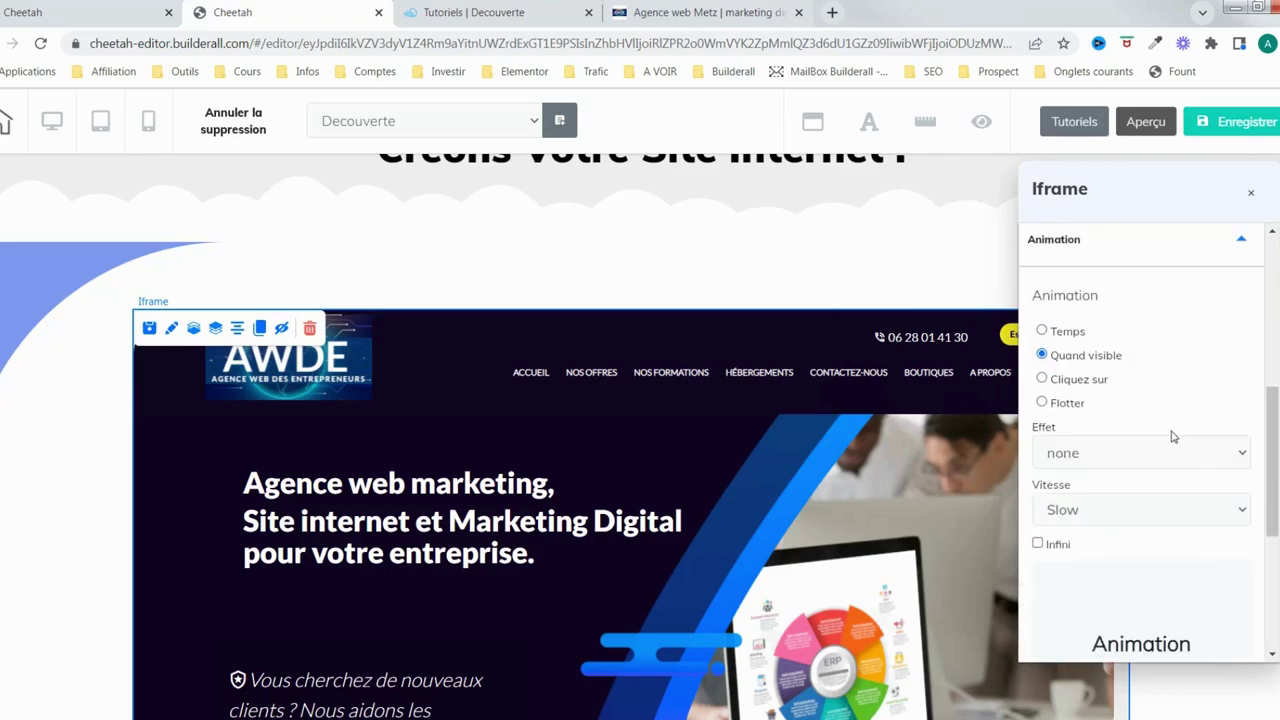
Choose the jello effect for the iframe's animation and preview it
click(1216, 465)
click(1220, 452)
scroll(1220, 460, up, 1)
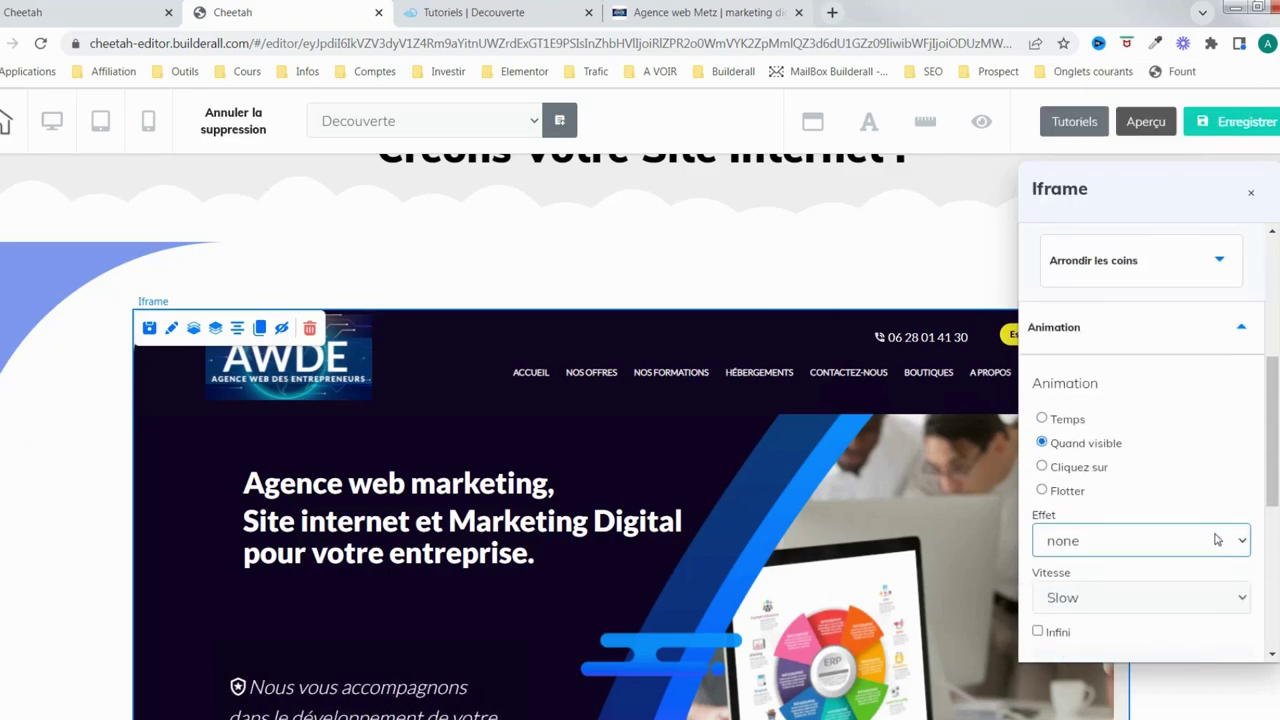
click(1216, 539)
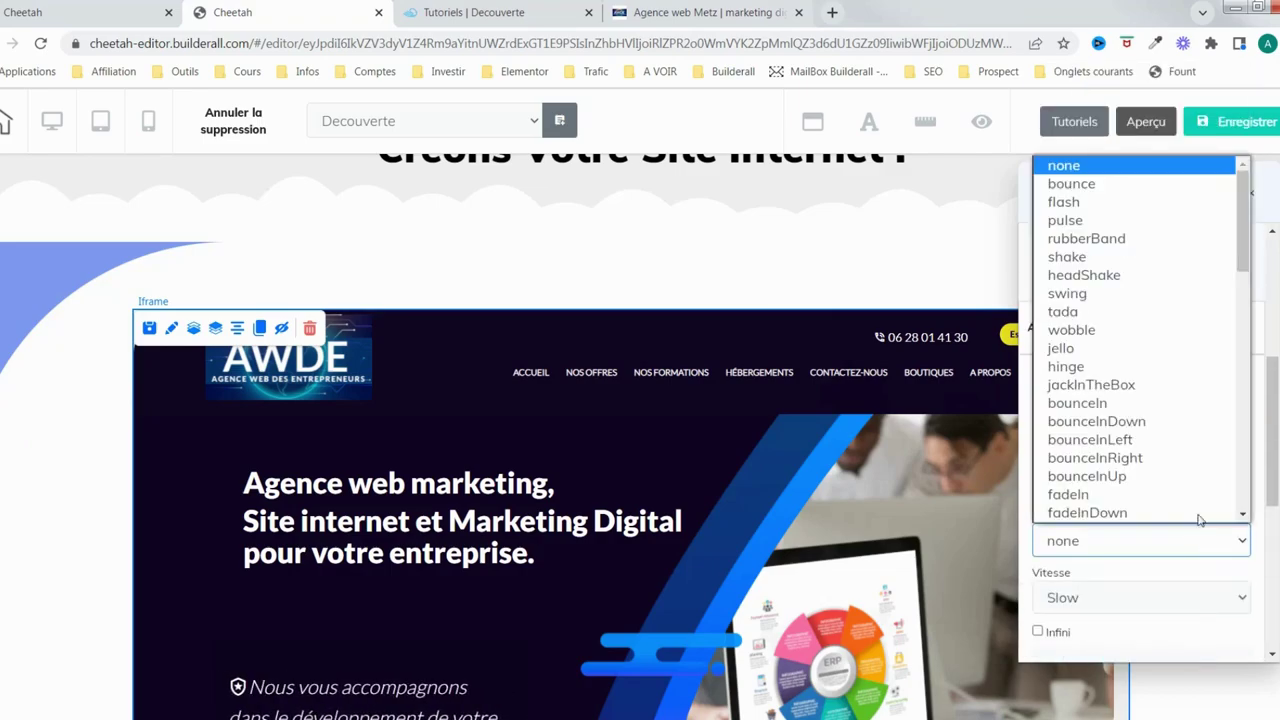
click(1078, 350)
scroll(1165, 549, down, 3)
click(1175, 531)
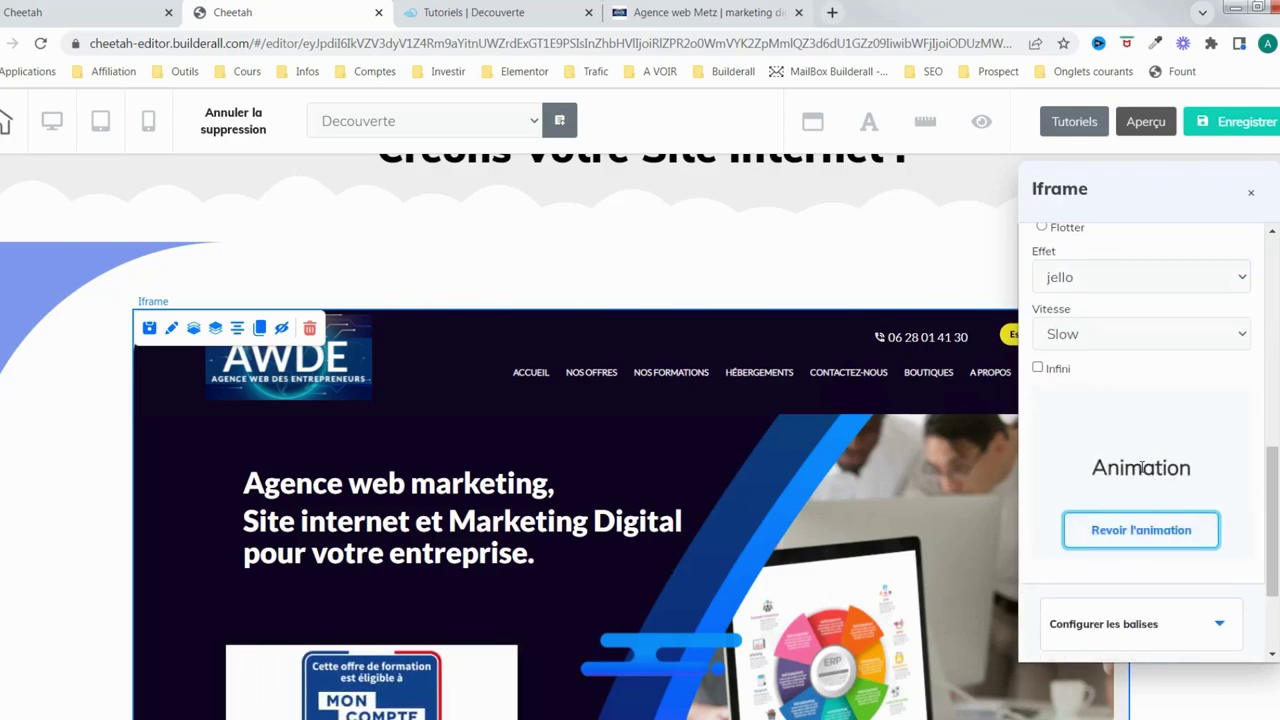
Examine the iframe's advanced options for layer positioning and saving it as a personal element, and close its settings
scroll(1160, 500, down, 3)
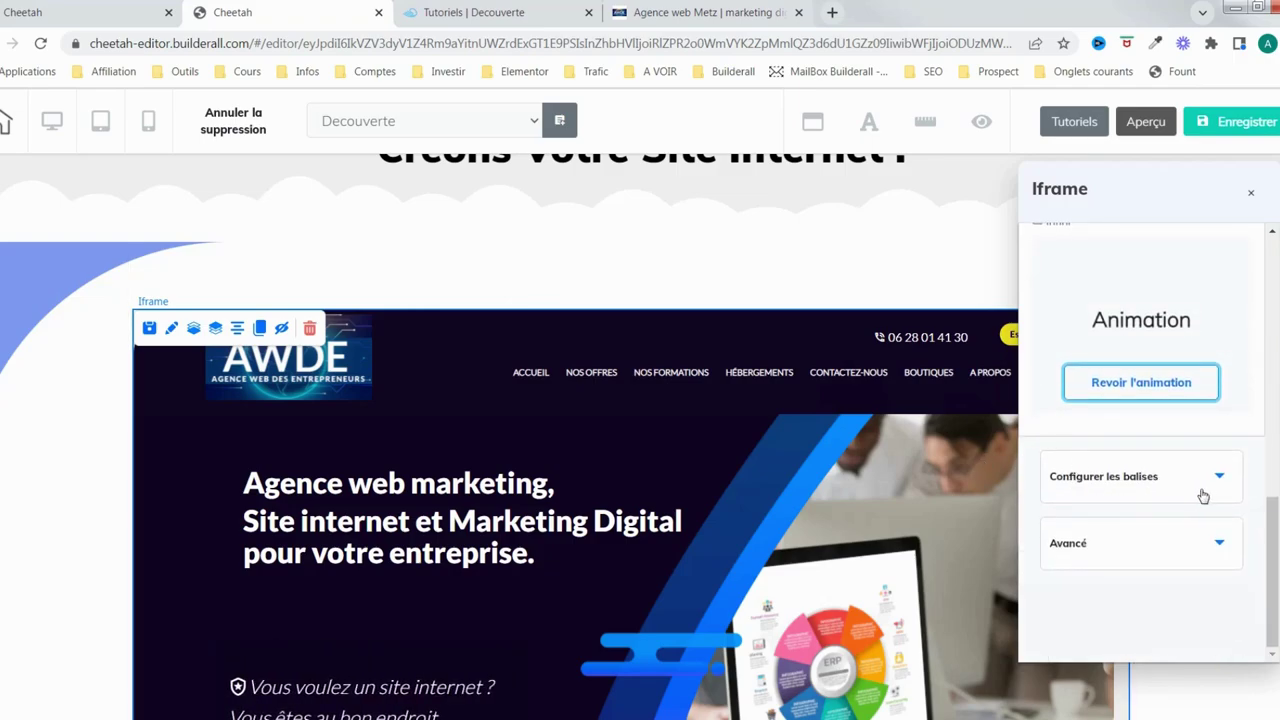
click(1213, 553)
scroll(1128, 270, down, 2)
scroll(1134, 337, up, 2)
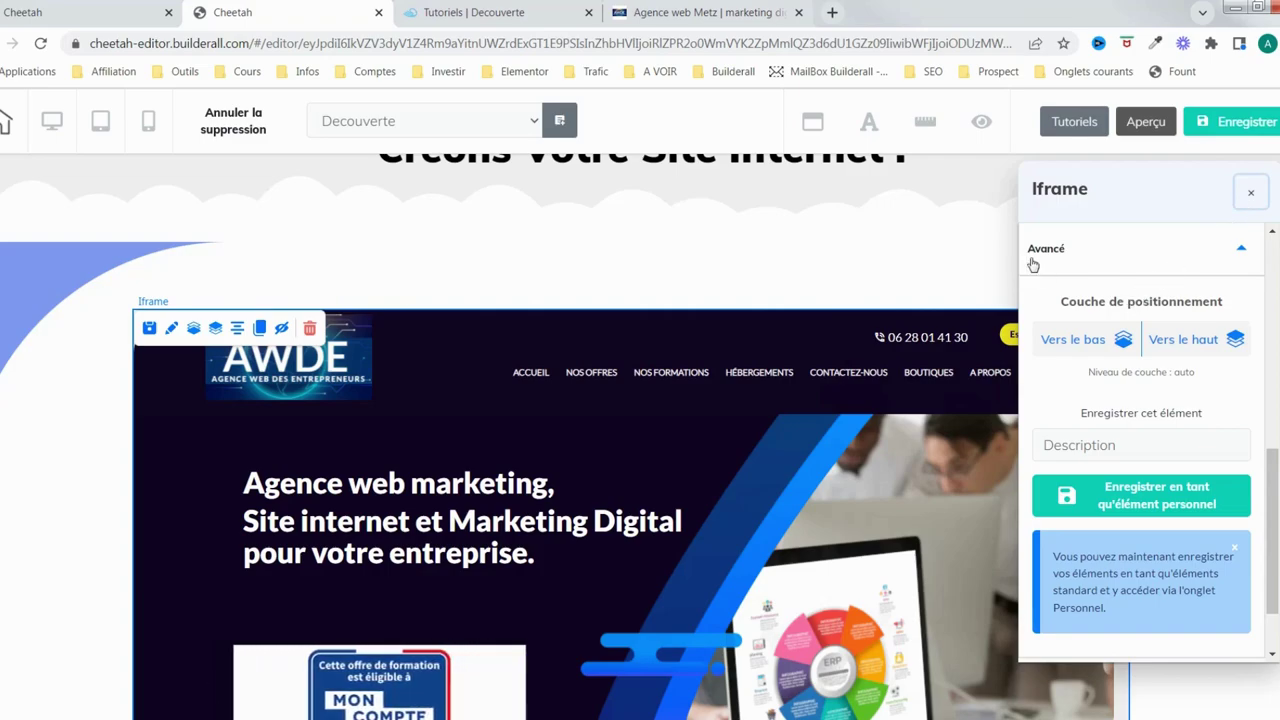
click(878, 284)
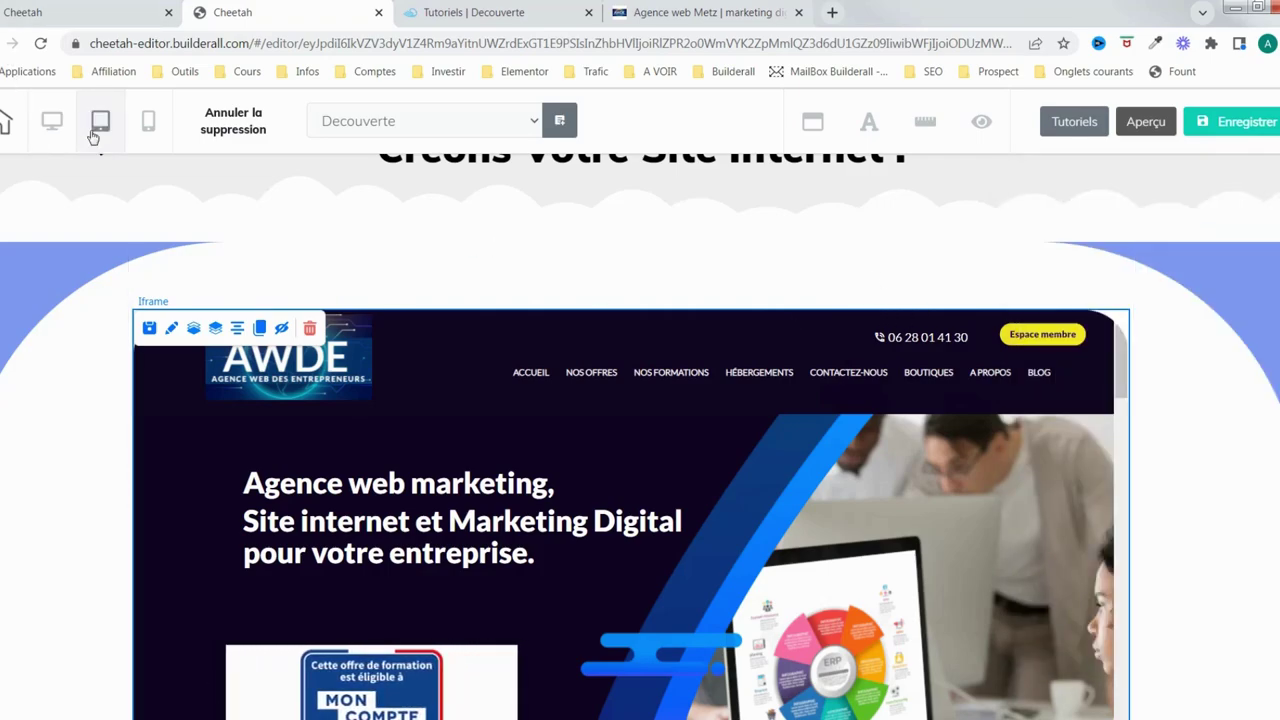
Switch the editor to the mobile view and open the iframe's settings there
click(151, 120)
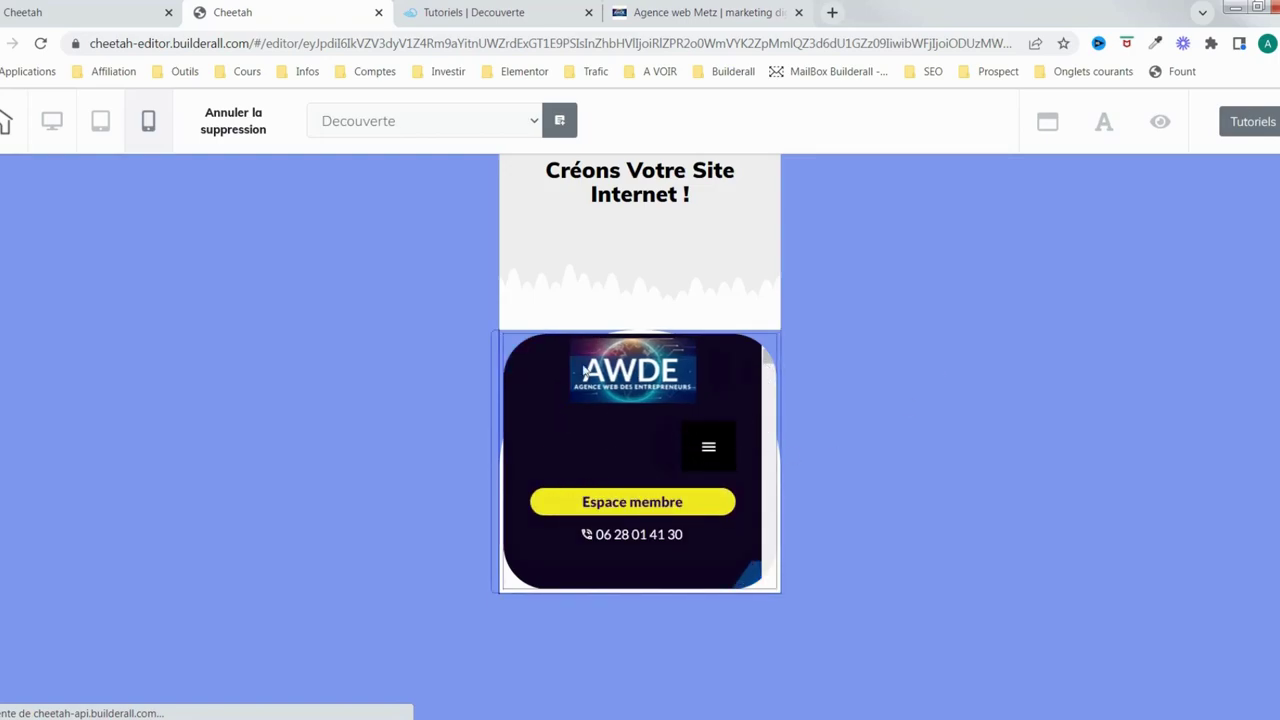
click(631, 417)
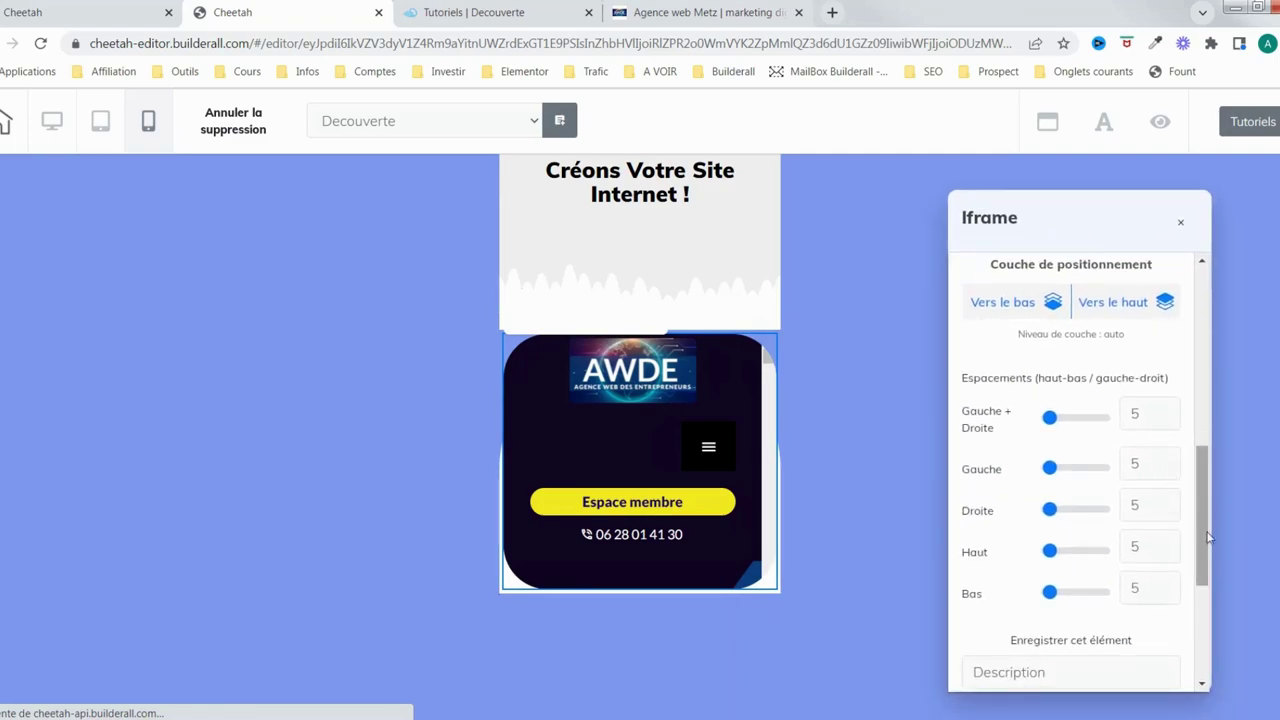
drag(1208, 538, 1174, 343)
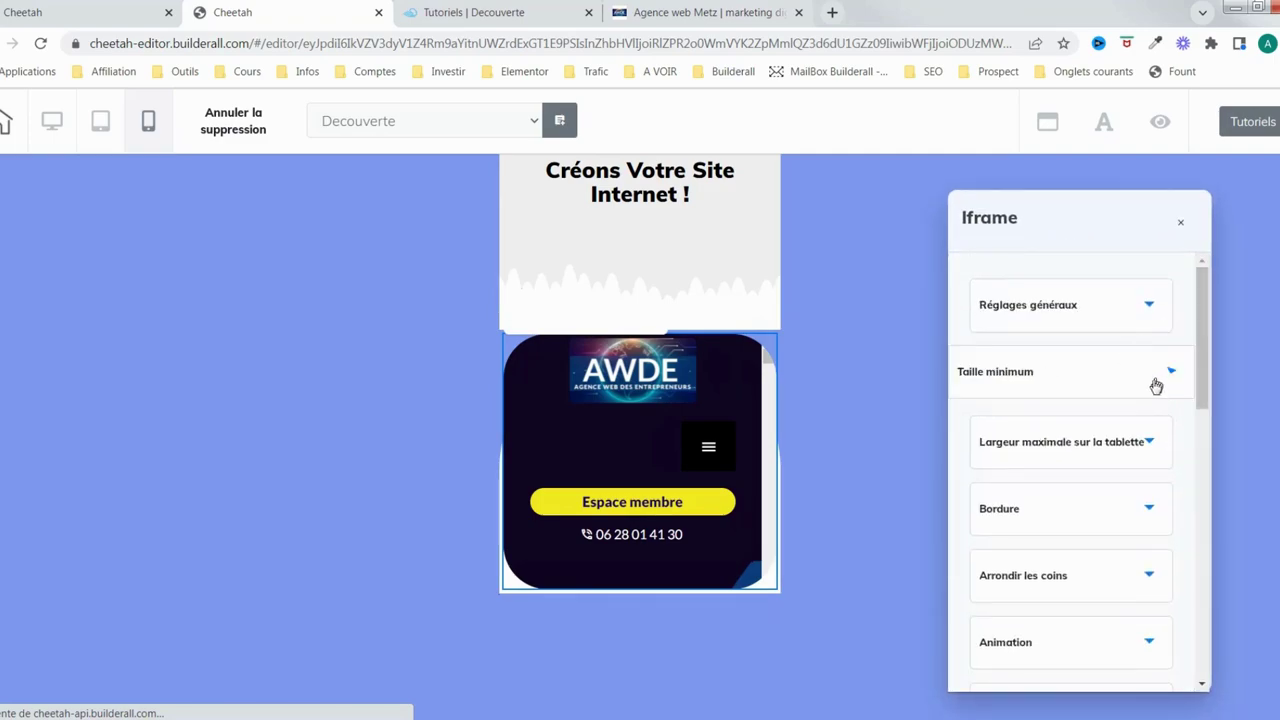
Set the iframe's minimum height to 5000 in the mobile view and check the embedded site along its full length
click(1156, 385)
drag(997, 474, 1129, 463)
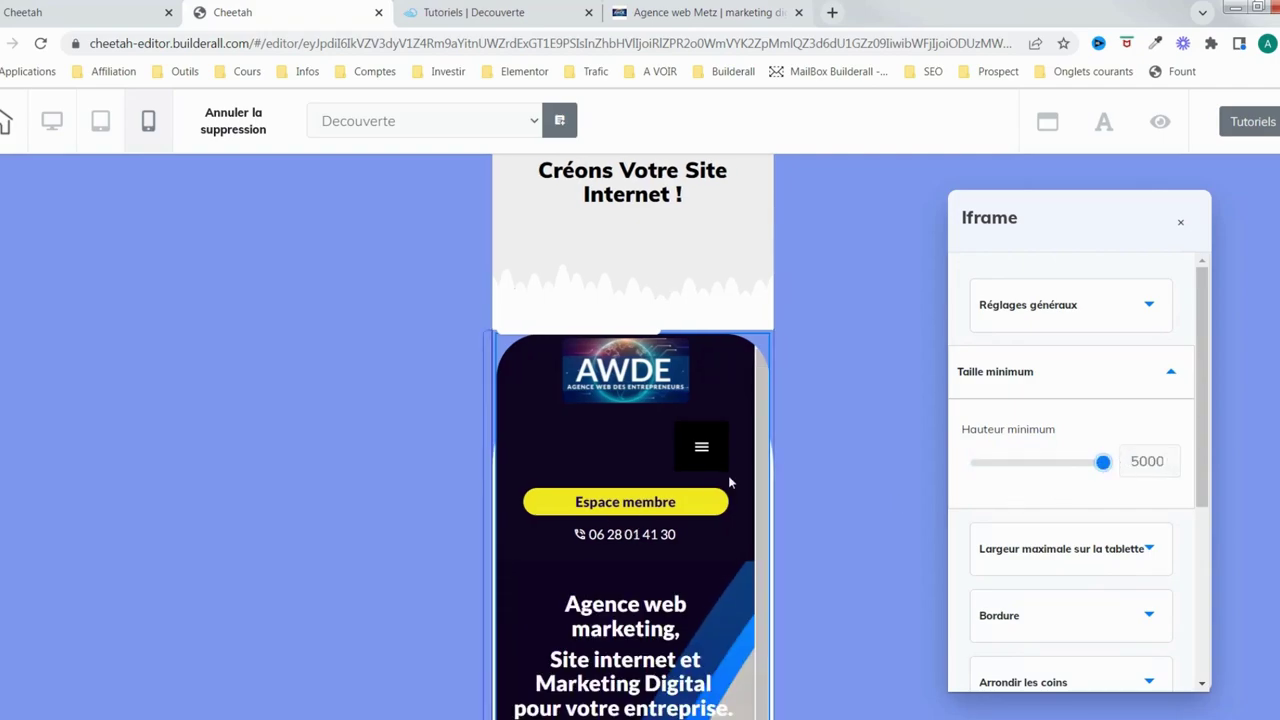
scroll(724, 486, down, 15)
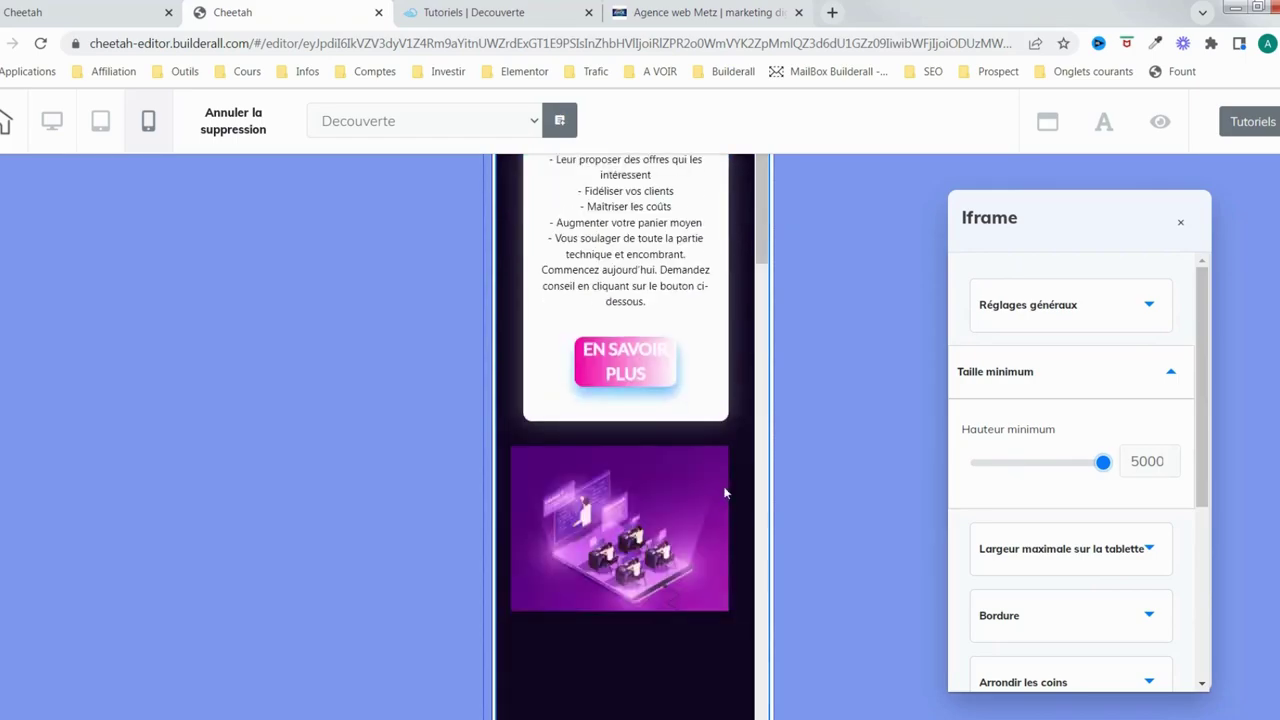
scroll(726, 492, down, 10)
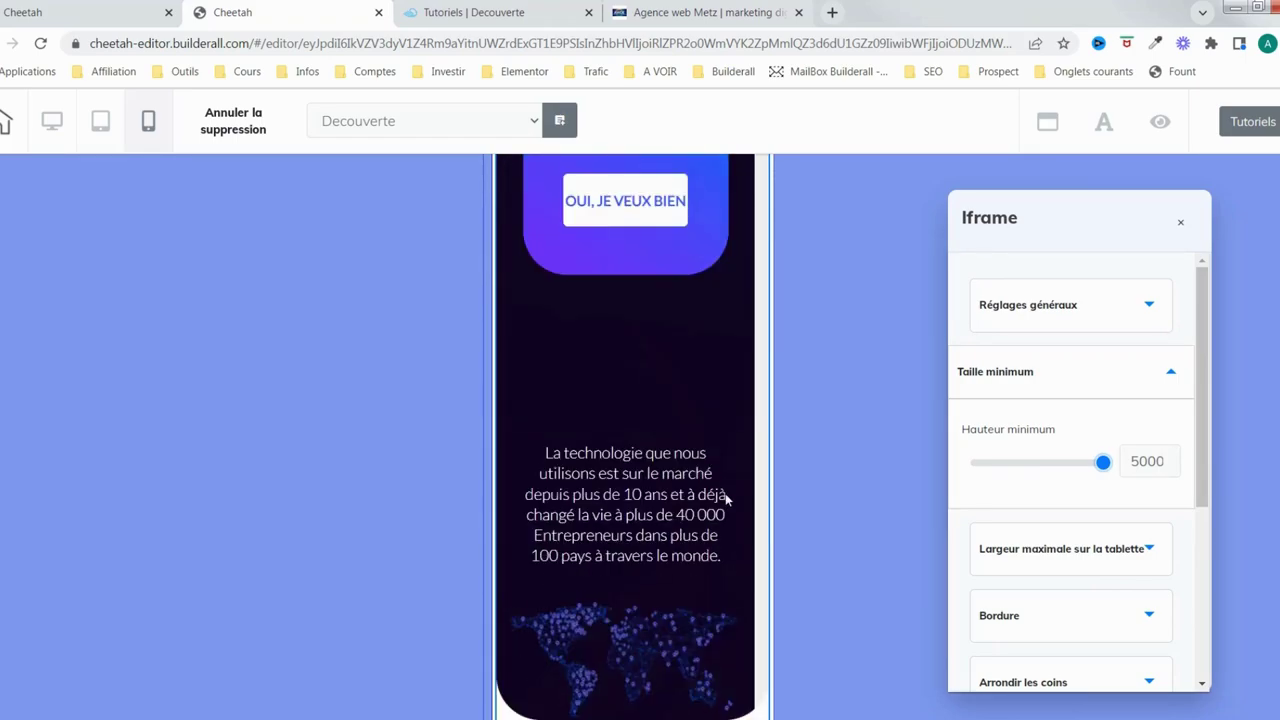
scroll(725, 493, down, 10)
scroll(726, 491, up, 20)
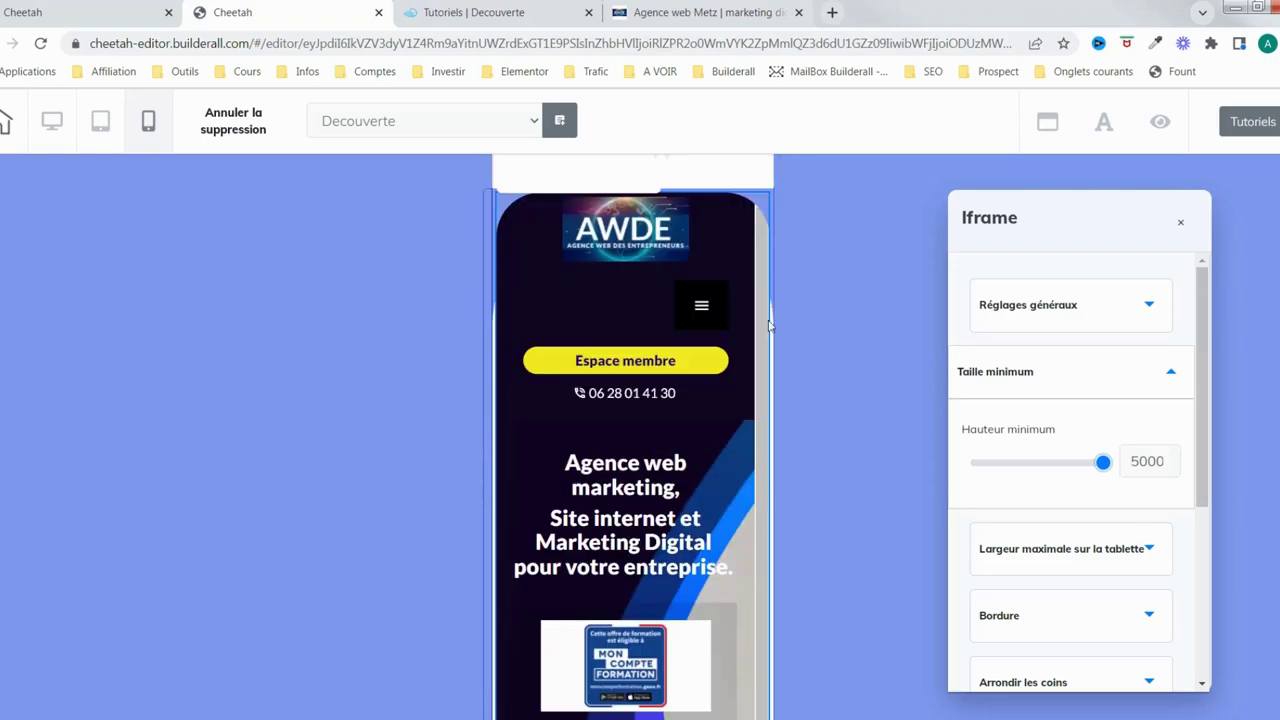
In the iframe's advanced settings for the mobile view, set the top and bottom spacing to 100
scroll(715, 418, down, 5)
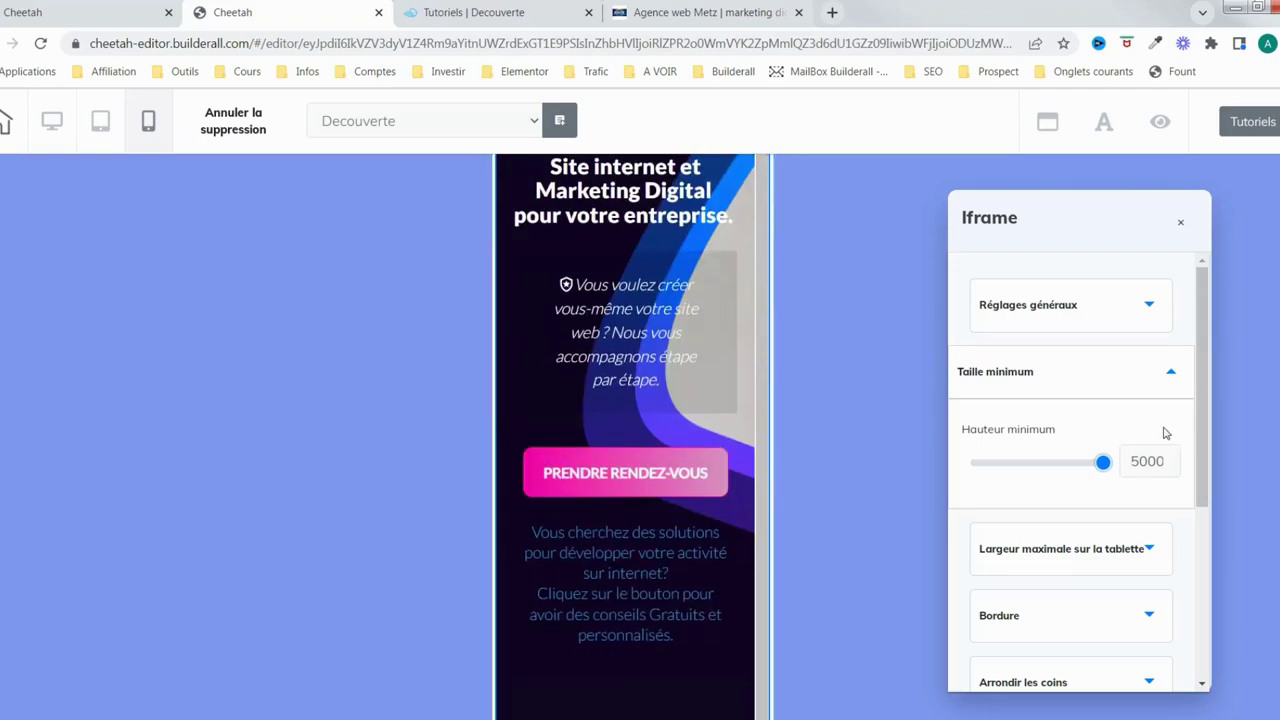
drag(1199, 461, 1217, 652)
click(1149, 571)
scroll(1140, 562, down, 4)
scroll(1137, 557, down, 2)
drag(1052, 482, 1114, 480)
drag(1048, 520, 1108, 518)
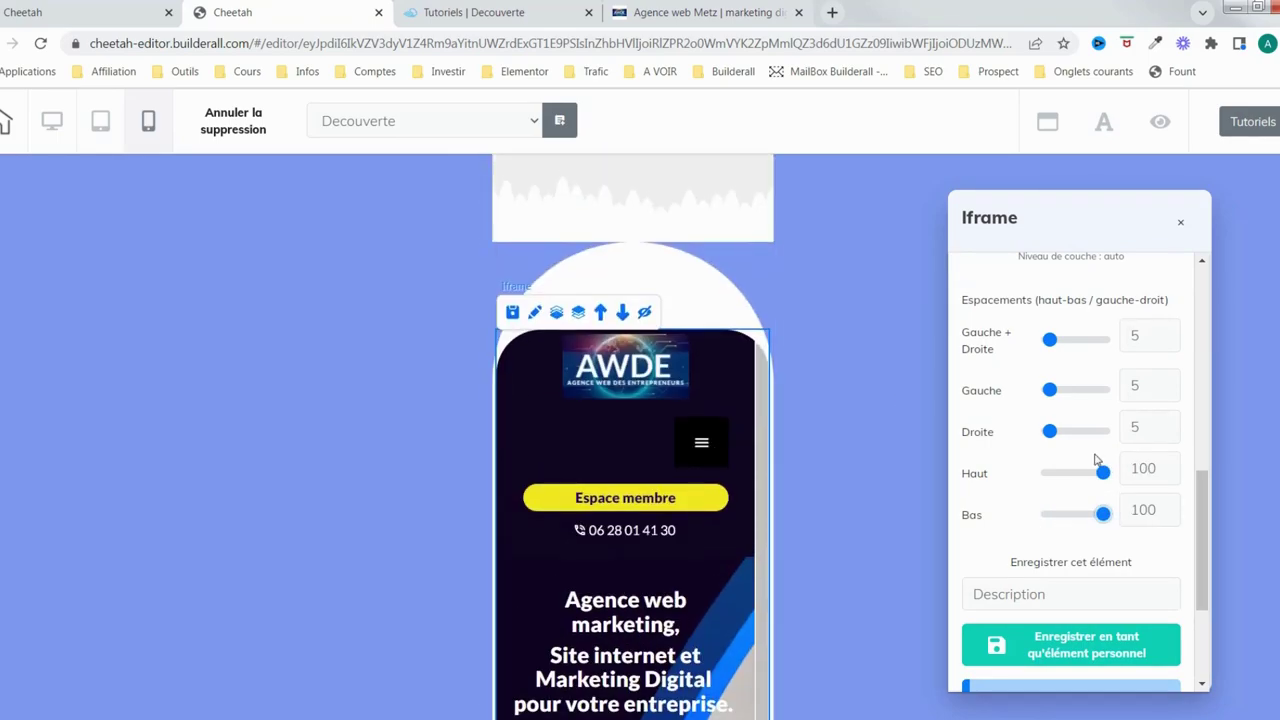
Set all four corner-rounding values of the iframe to 0 and check the embedded site in the mobile view
scroll(1095, 460, up, 10)
scroll(1111, 486, down, 2)
scroll(1106, 451, up, 1)
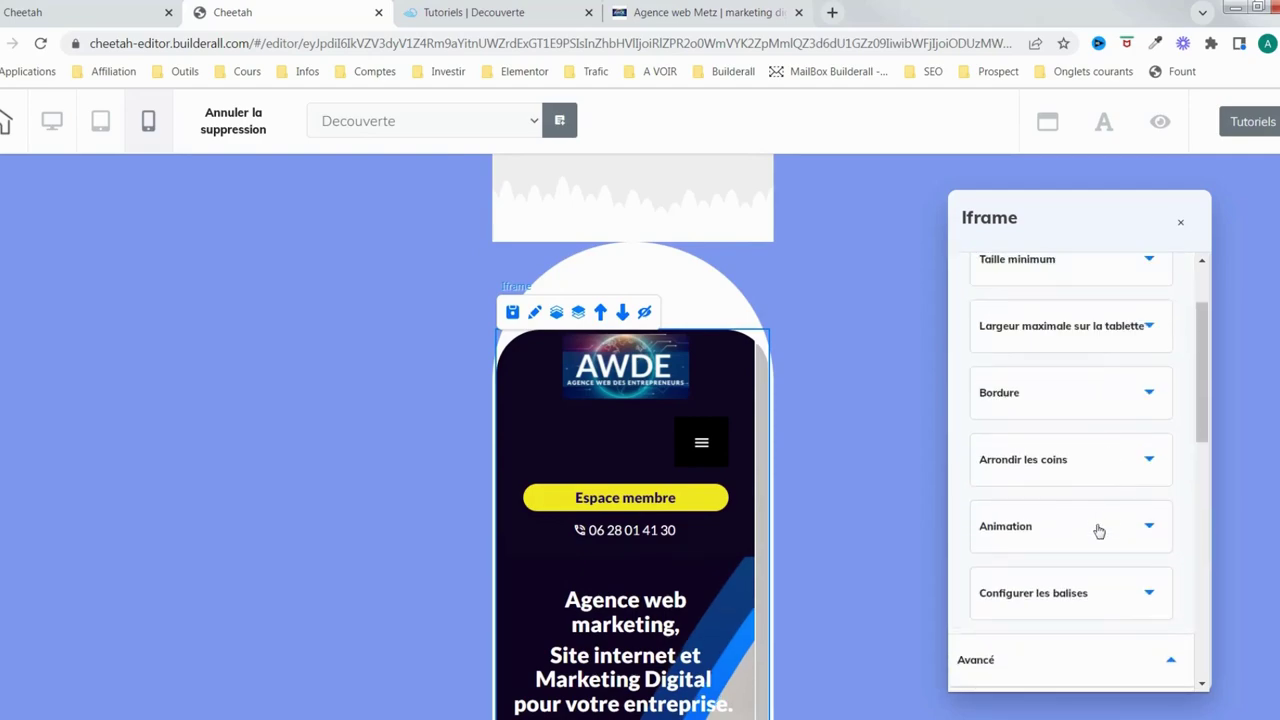
click(1126, 459)
drag(985, 527, 964, 524)
key(BackSpace)
click(977, 565)
click(1099, 525)
key(BackSpace)
click(1101, 564)
key(BackSpace)
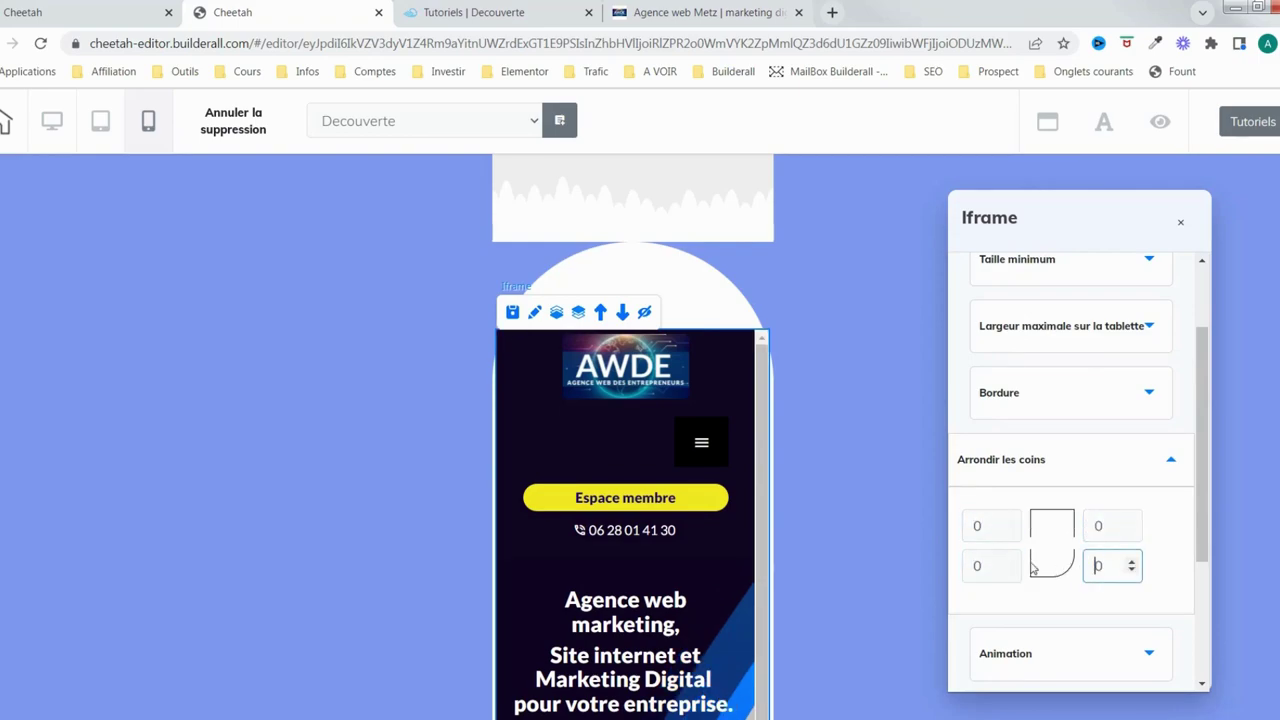
scroll(724, 502, down, 10)
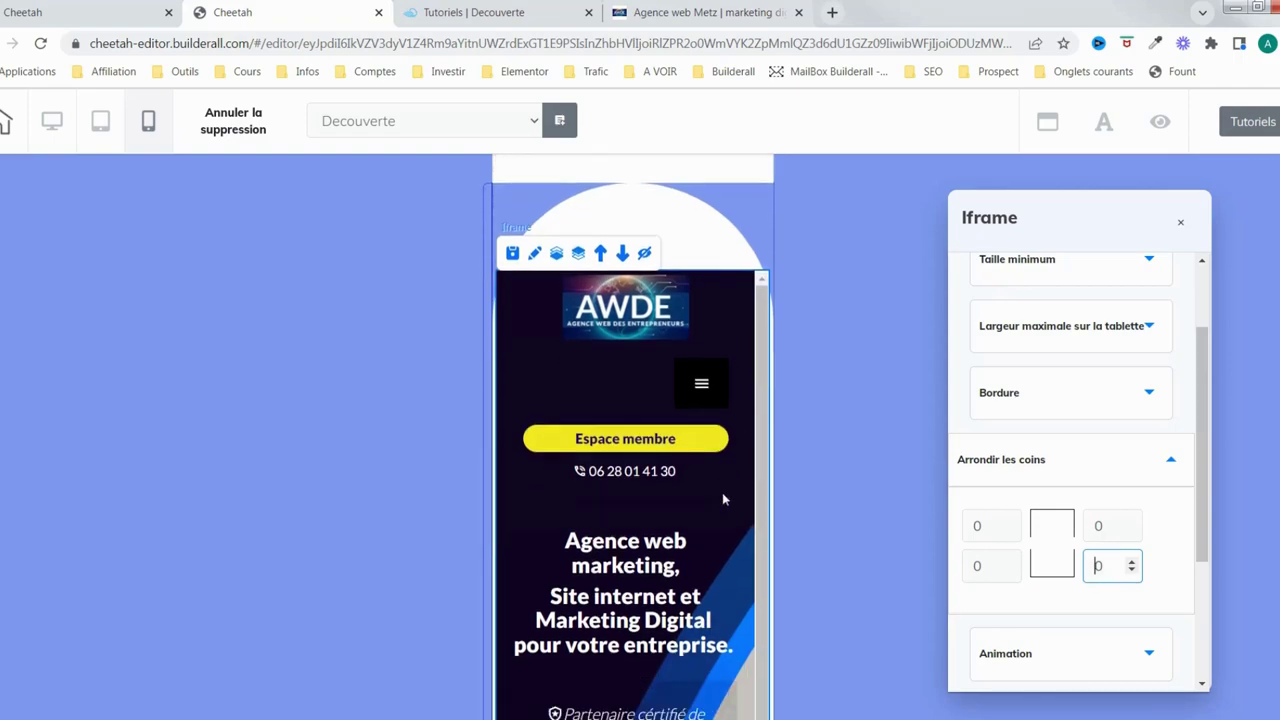
scroll(733, 519, down, 2)
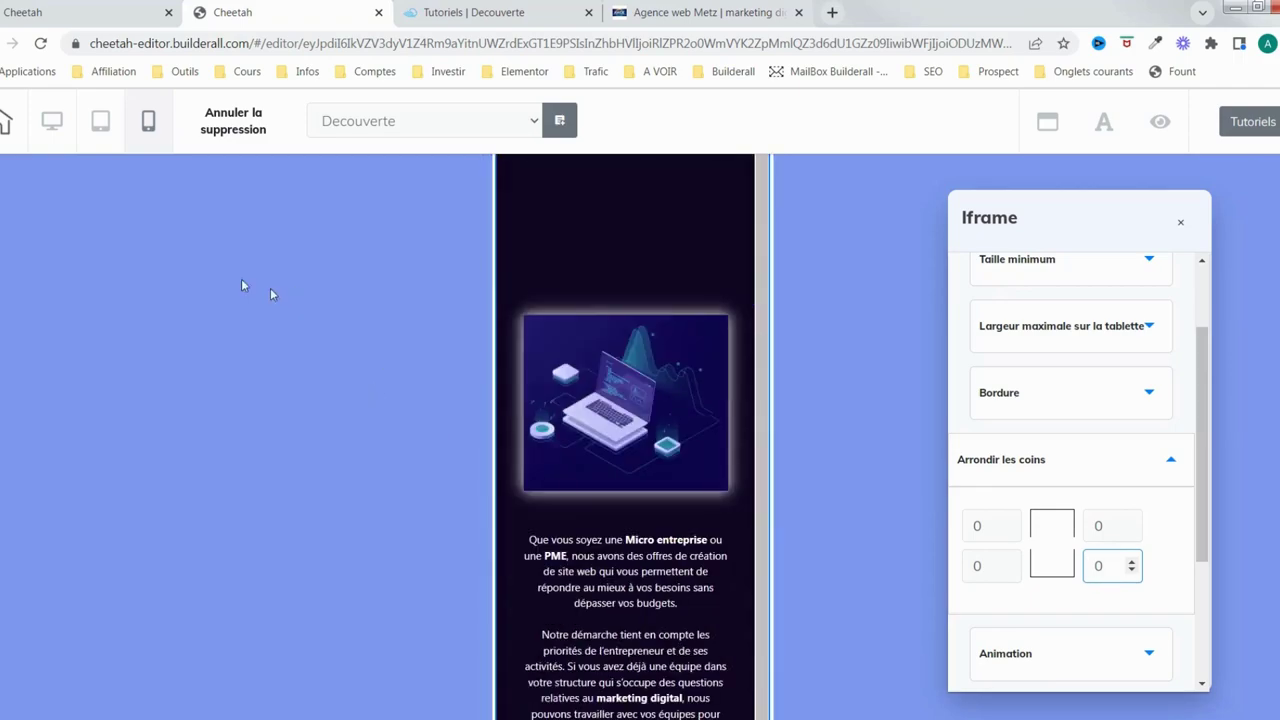
Switch to the tablet view, set the iframe's maximum tablet width to 568, and check the embedded site down the page
click(100, 121)
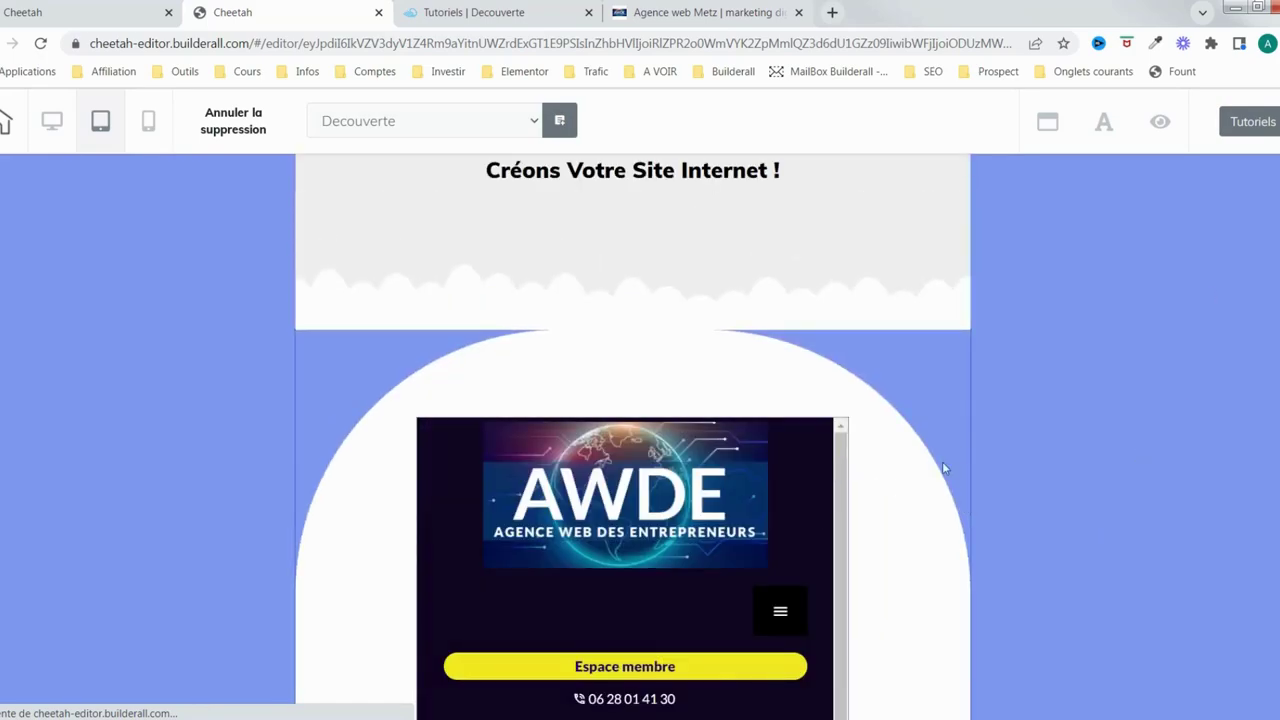
click(993, 388)
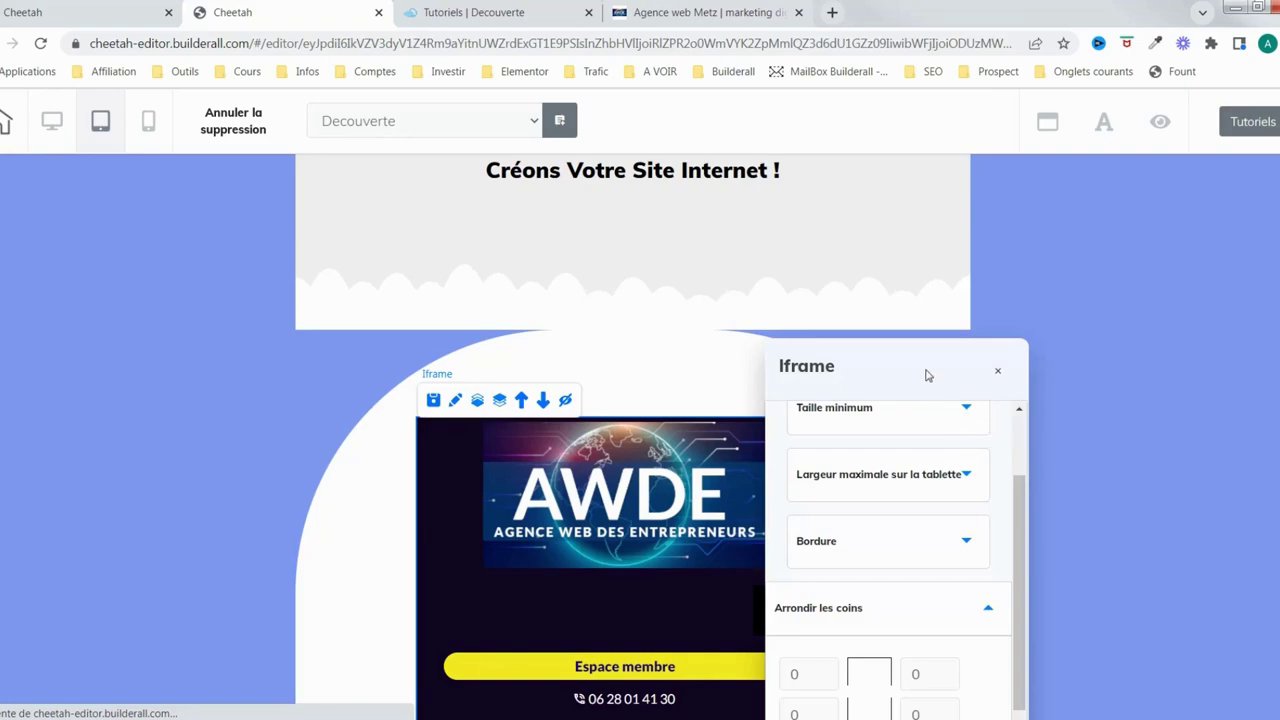
drag(927, 374, 1101, 291)
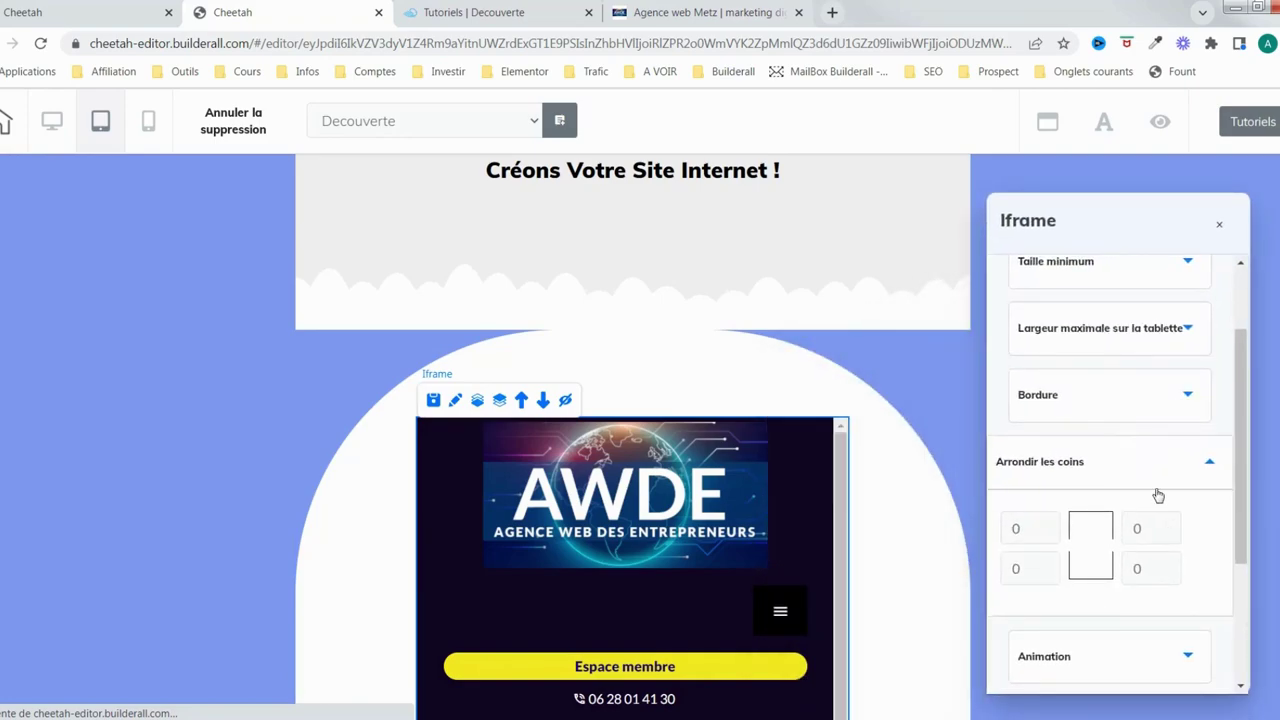
scroll(1157, 492, up, 1)
click(1157, 441)
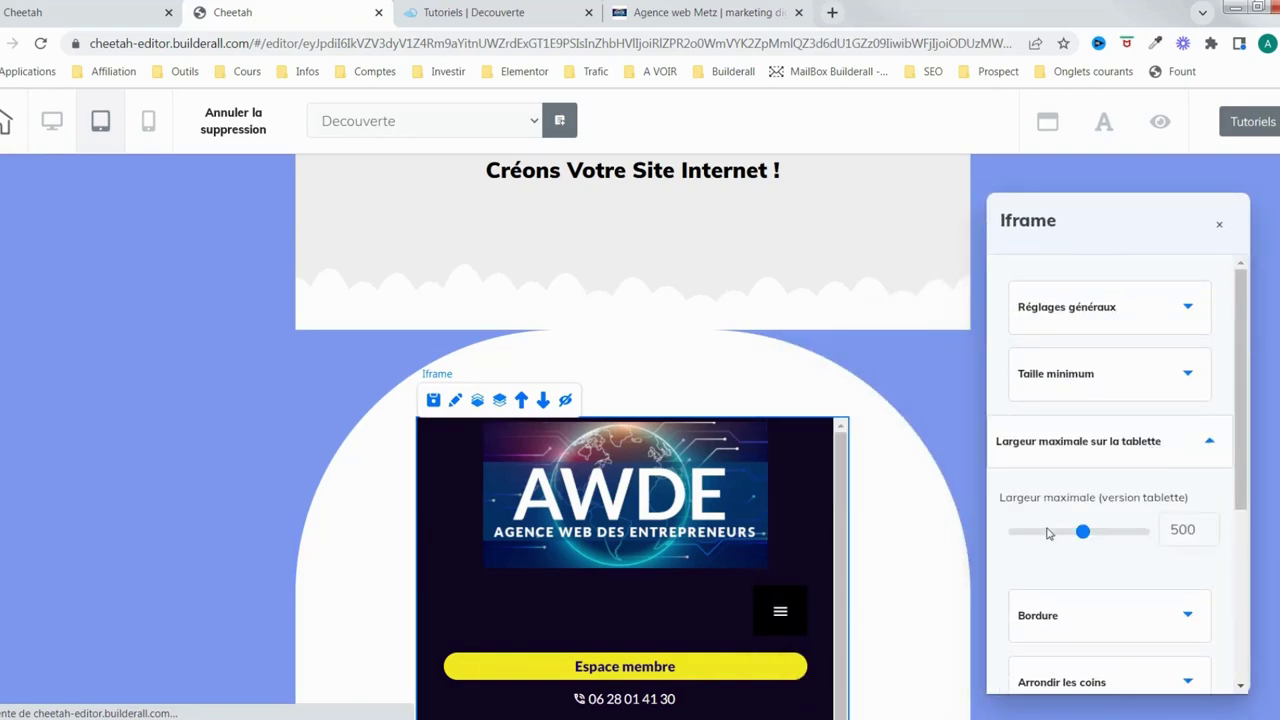
mouse_move(1082, 533)
mouse_down()
mouse_move(1113, 532)
mouse_move(1097, 533)
mouse_up()
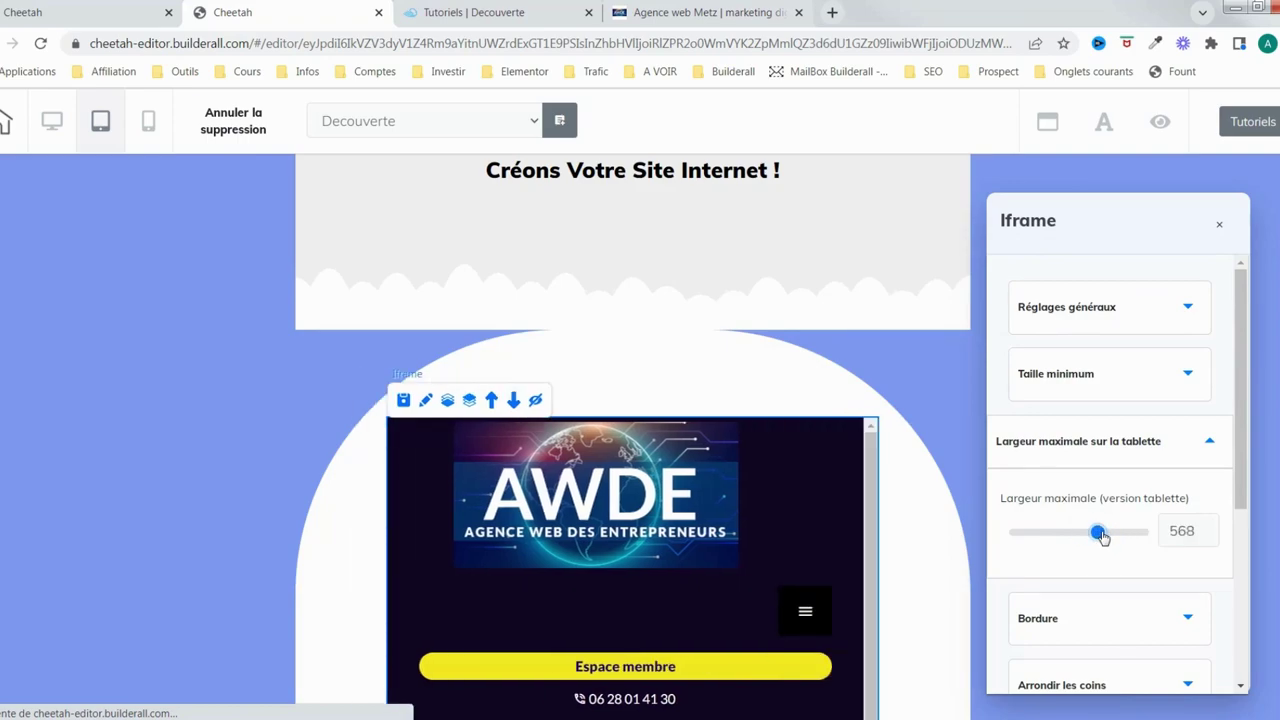
scroll(1117, 470, down, 3)
scroll(757, 571, down, 15)
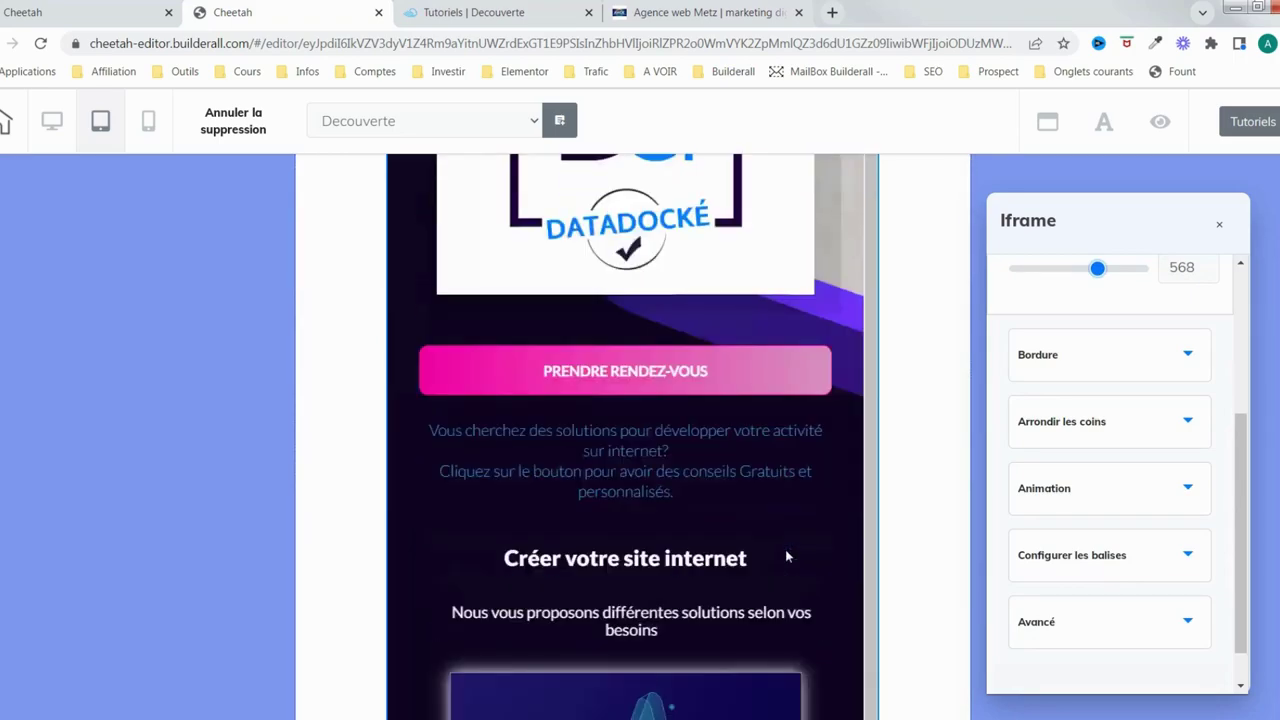
scroll(785, 556, down, 5)
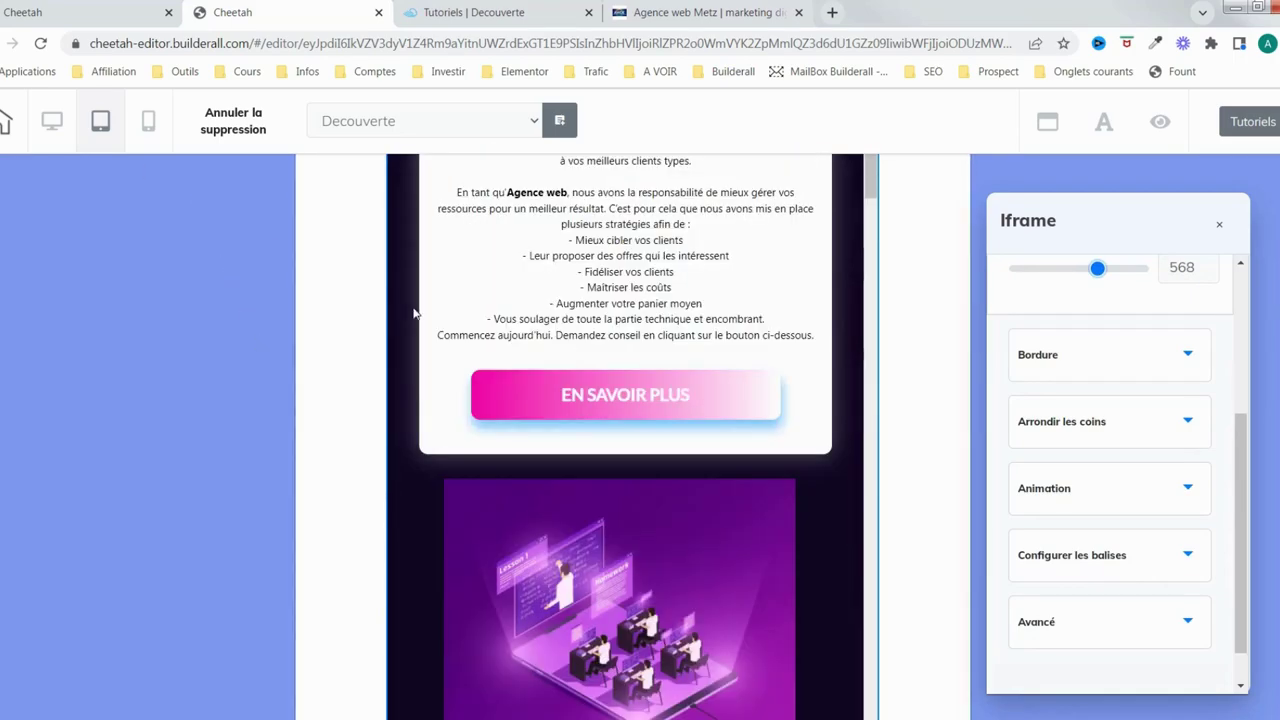
scroll(413, 313, down, 6)
Return to the desktop view and save the page
click(53, 120)
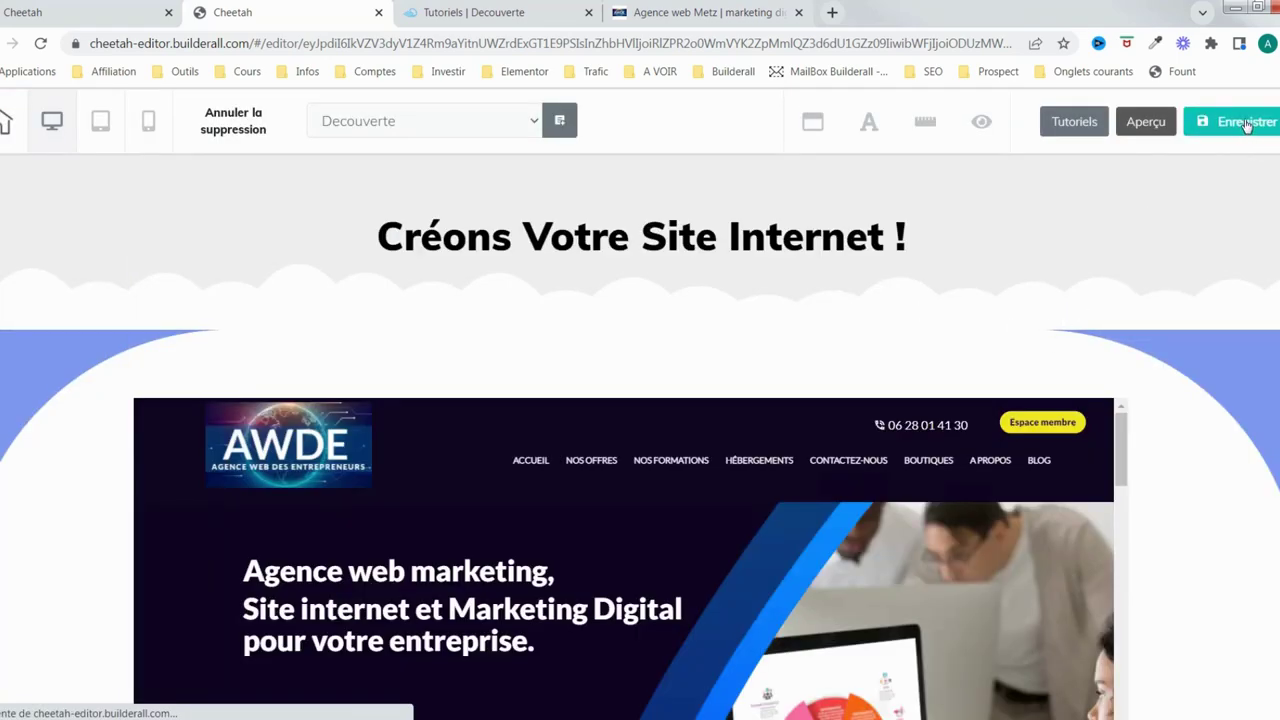
click(1234, 132)
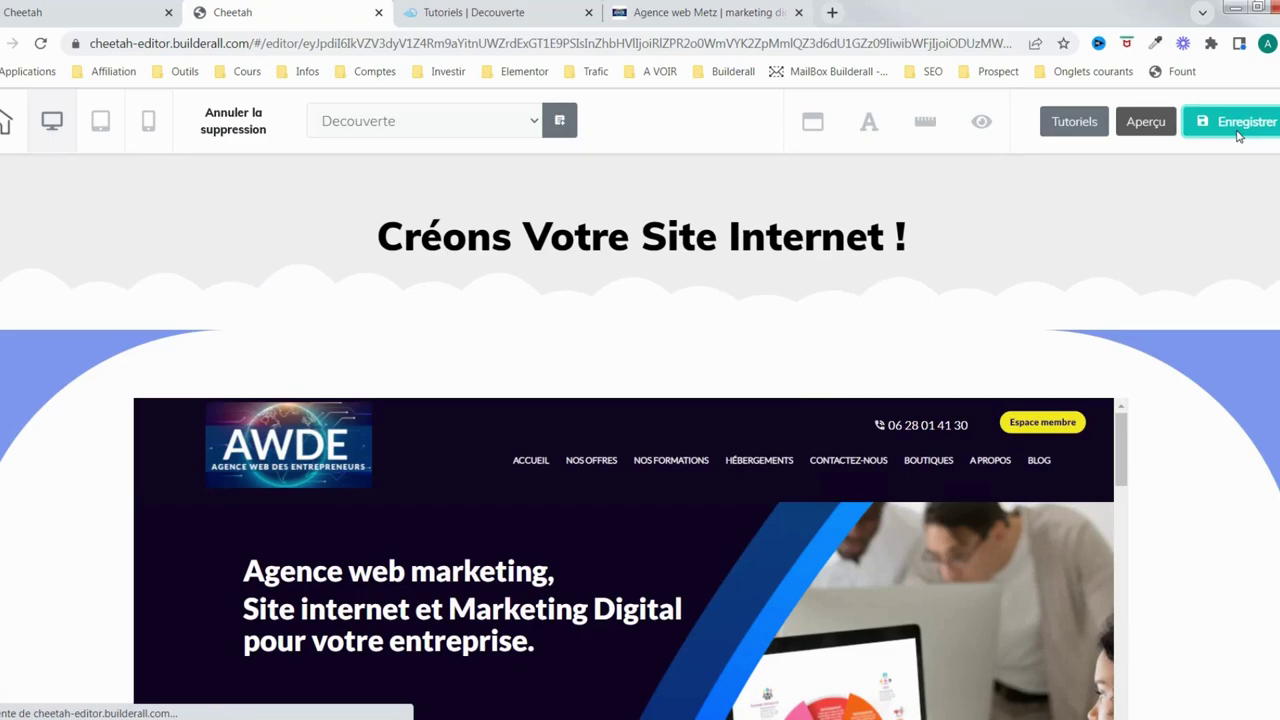
click(1238, 135)
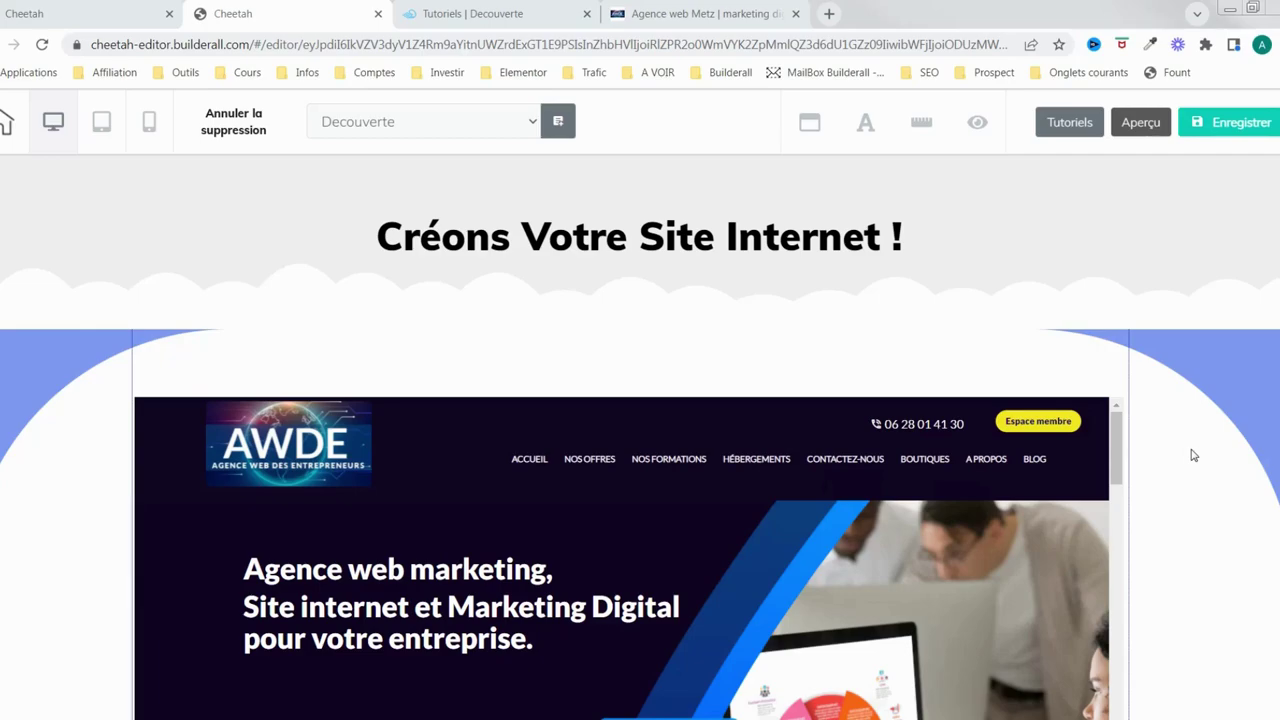
Search for "google map" in a new browser tab, open Google Maps and dismiss the Windows update notification
click(829, 14)
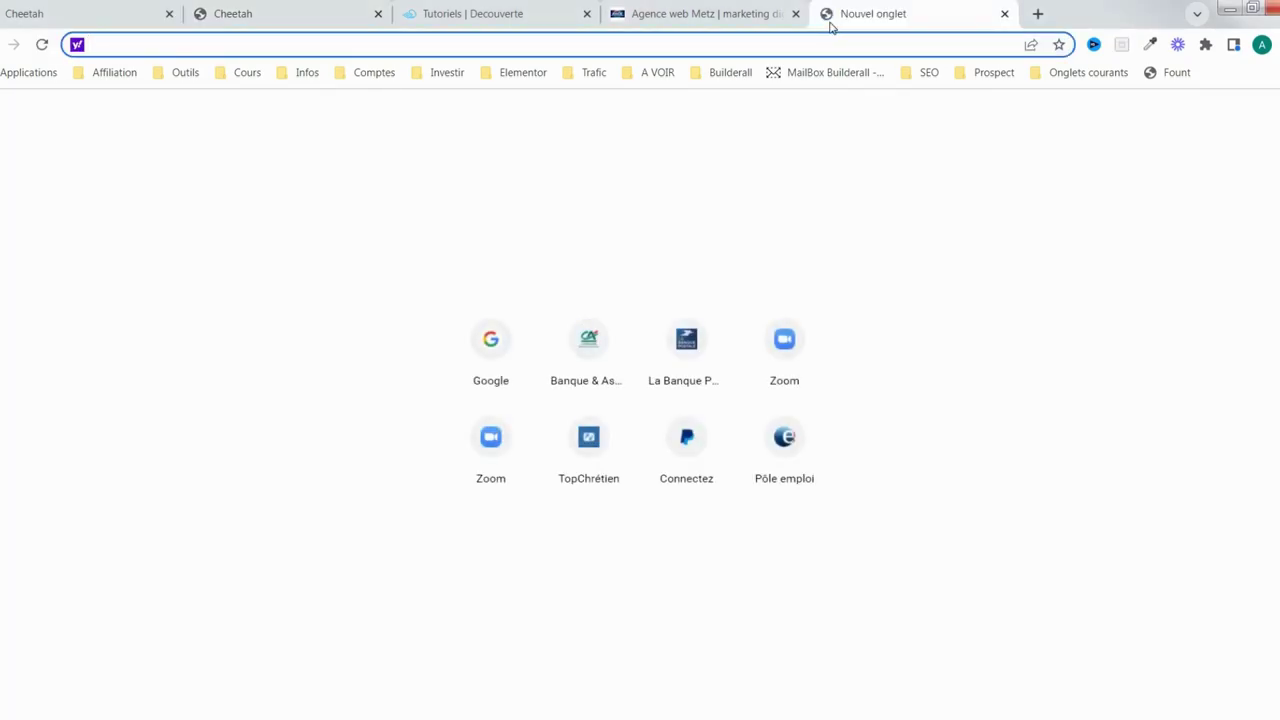
text(google )
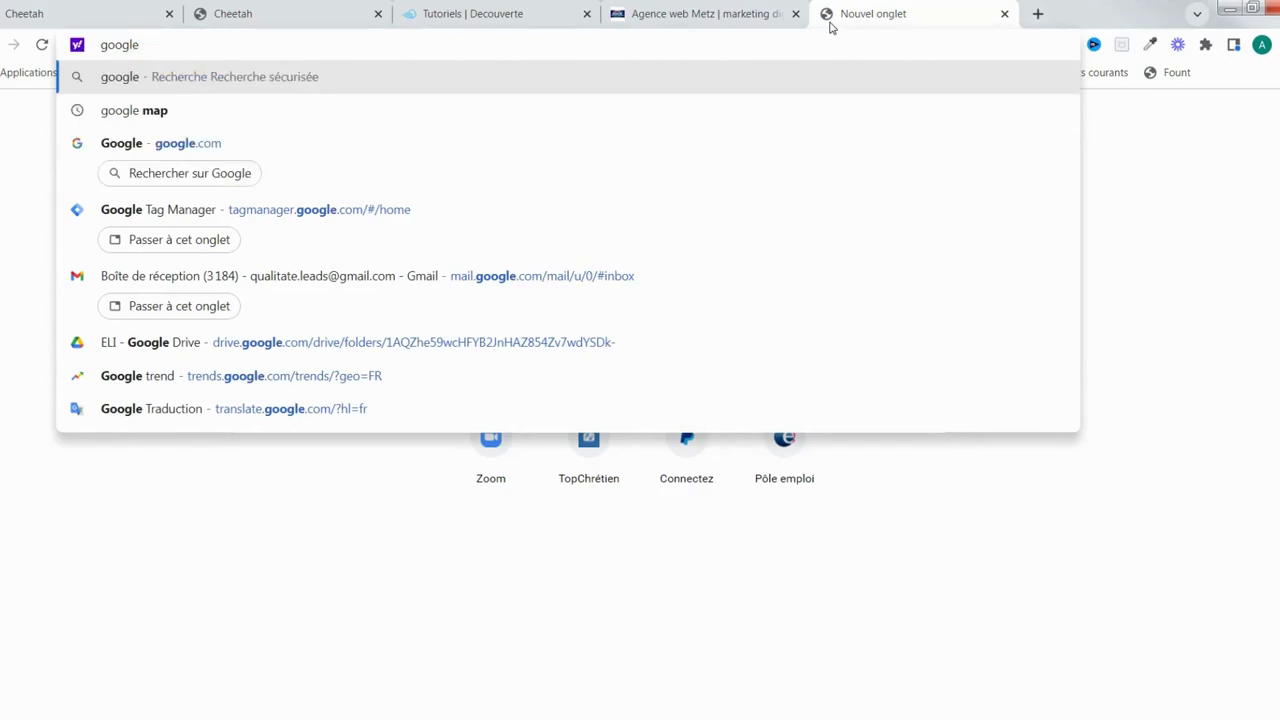
text(map)
key(Return)
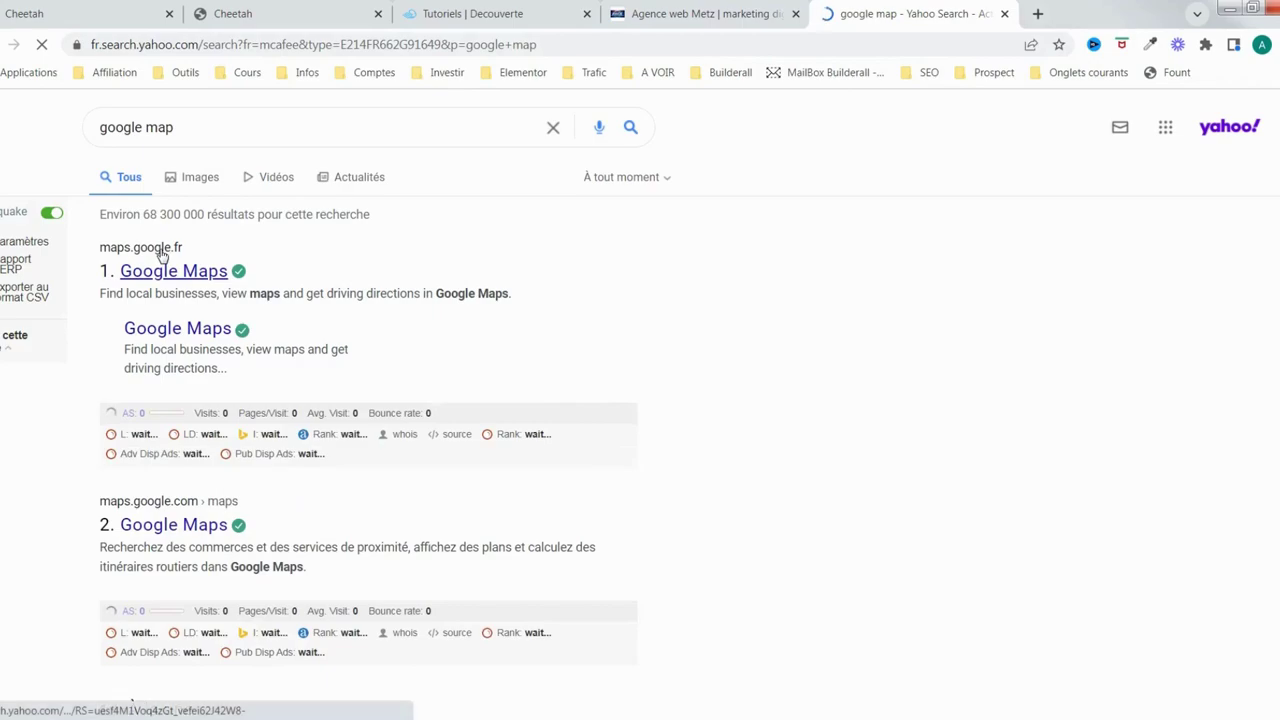
click(166, 252)
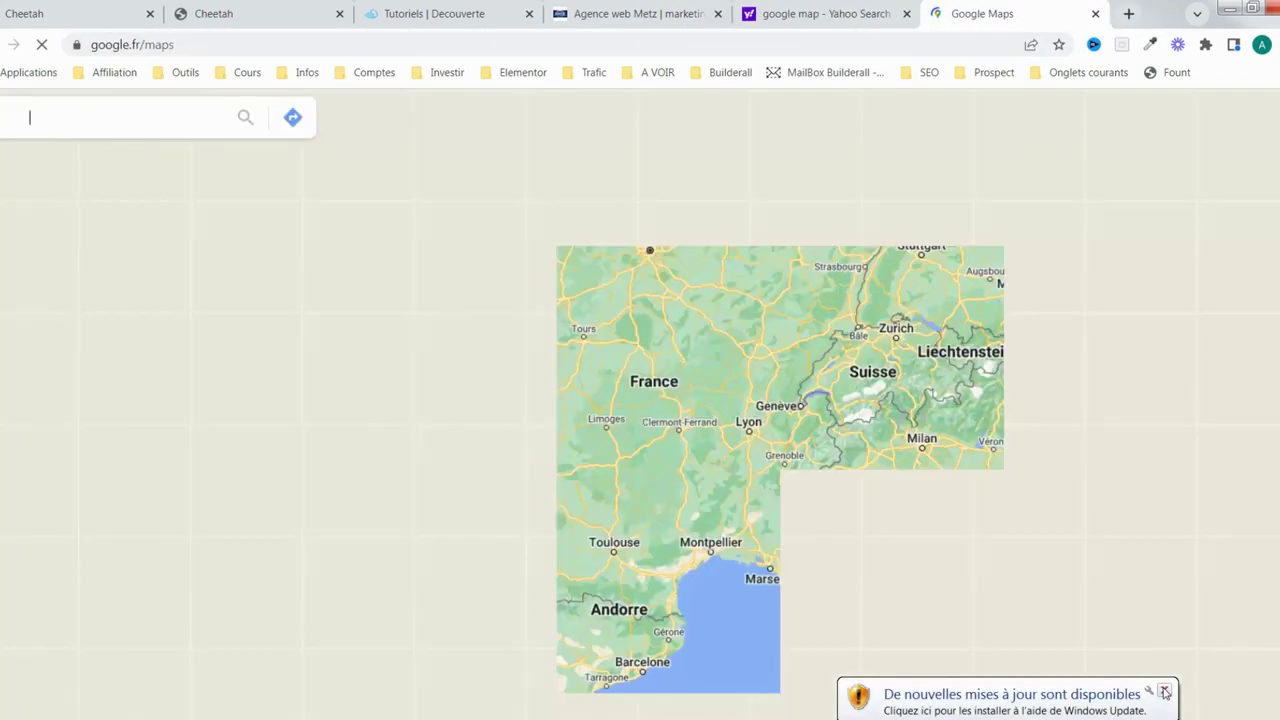
click(1165, 692)
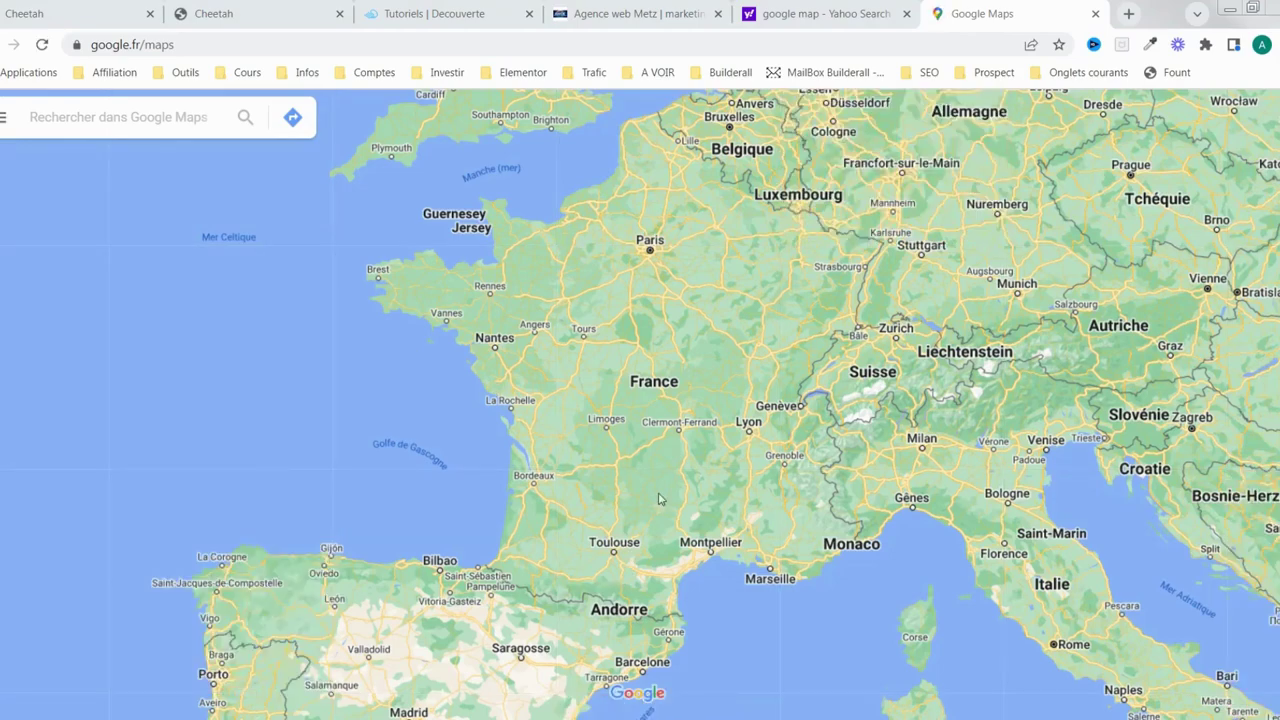
Search the map for the street address in Metz and open its suggested place
click(116, 119)
text(1)
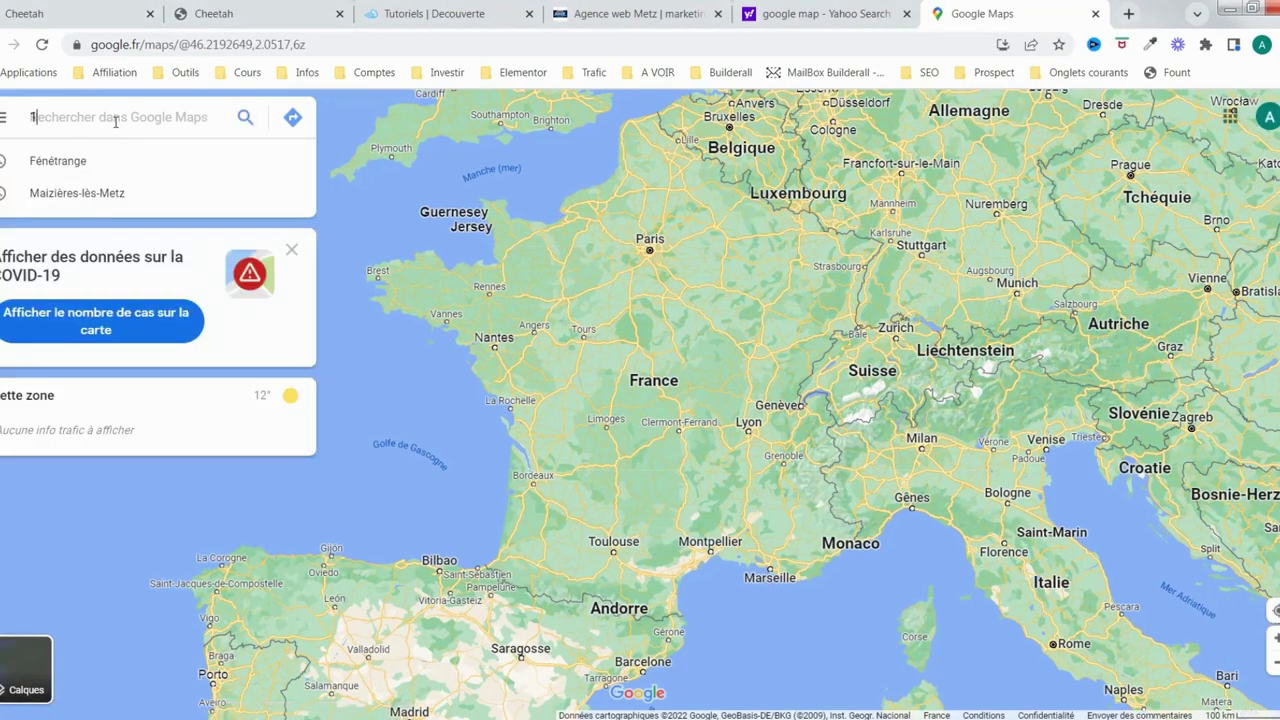
text( rue serpenoise)
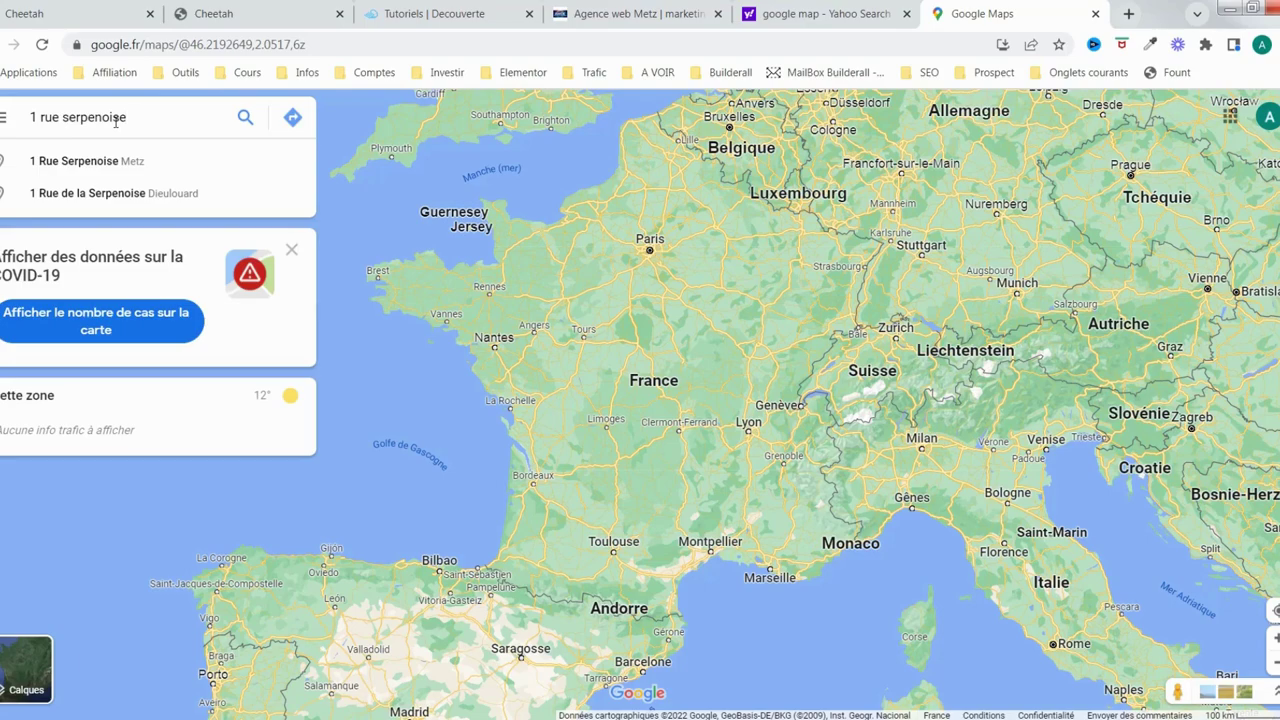
click(85, 164)
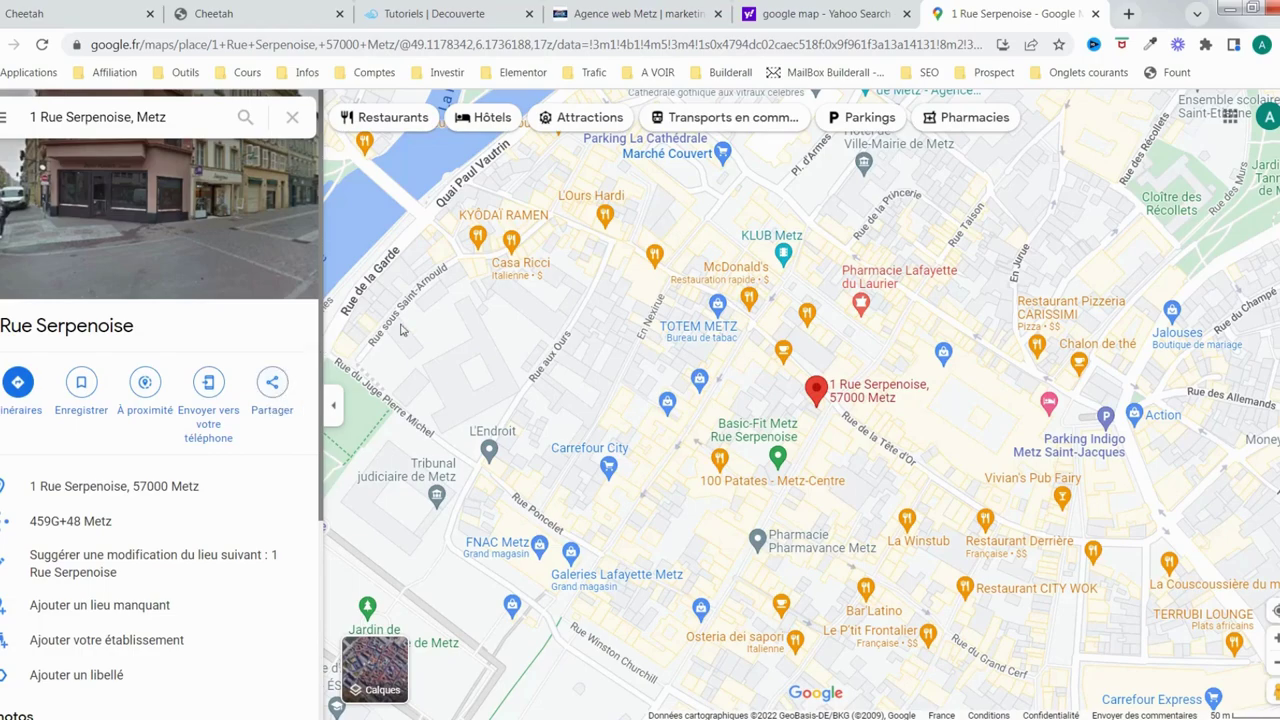
Open the sharing options for the place and copy the HTML code for embedding the medium-sized map
click(273, 388)
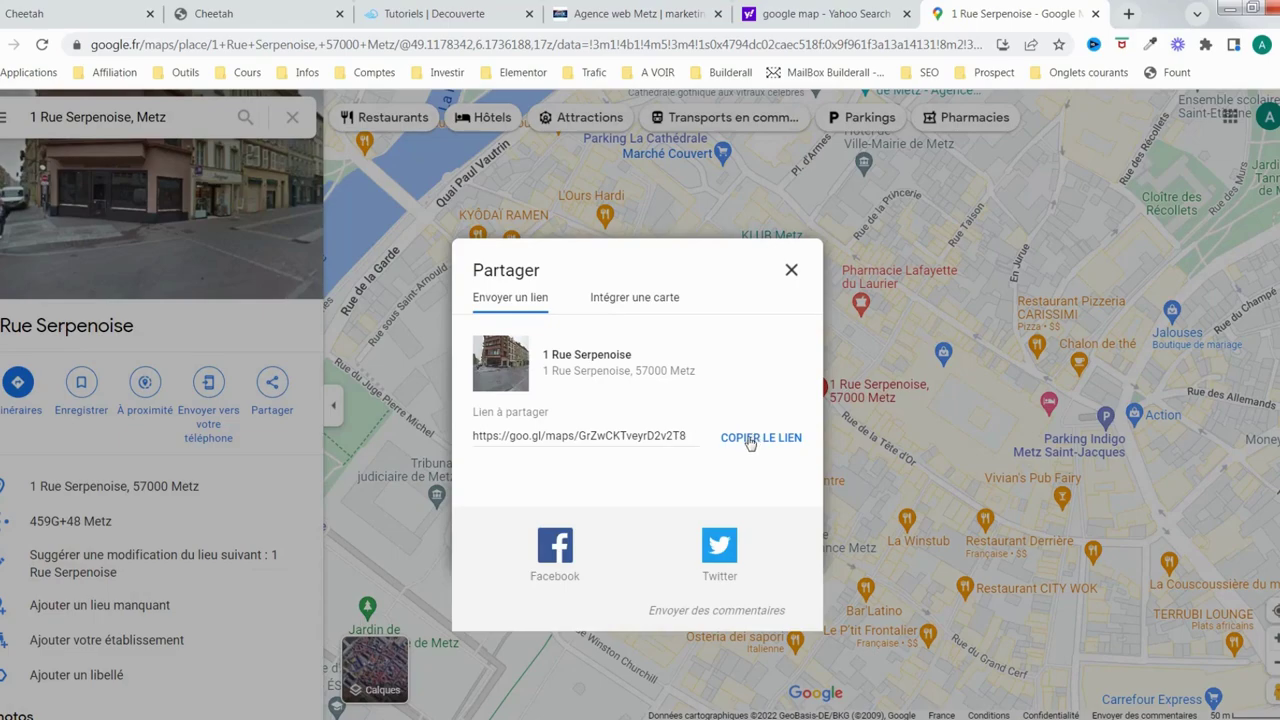
click(647, 302)
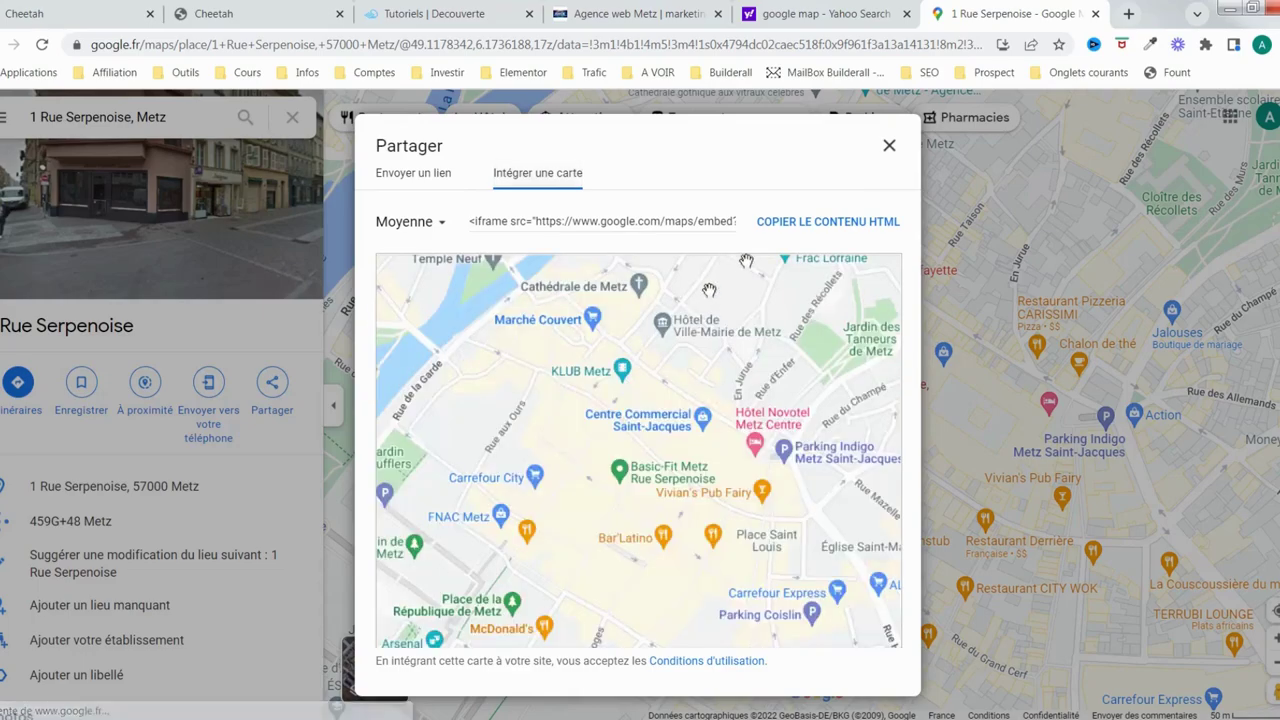
click(815, 222)
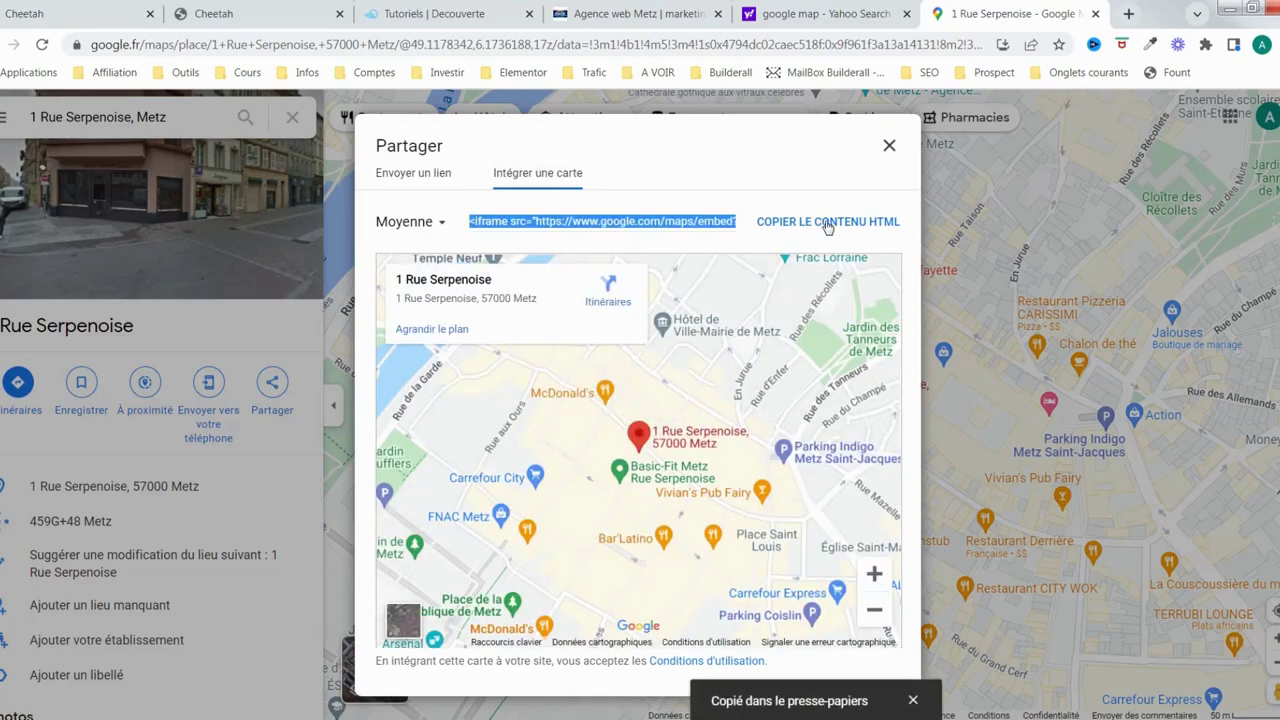
Back in the Cheetah editor, clear the iframe's embedded URL, paste the copied map code as its embedded document and apply it
click(255, 21)
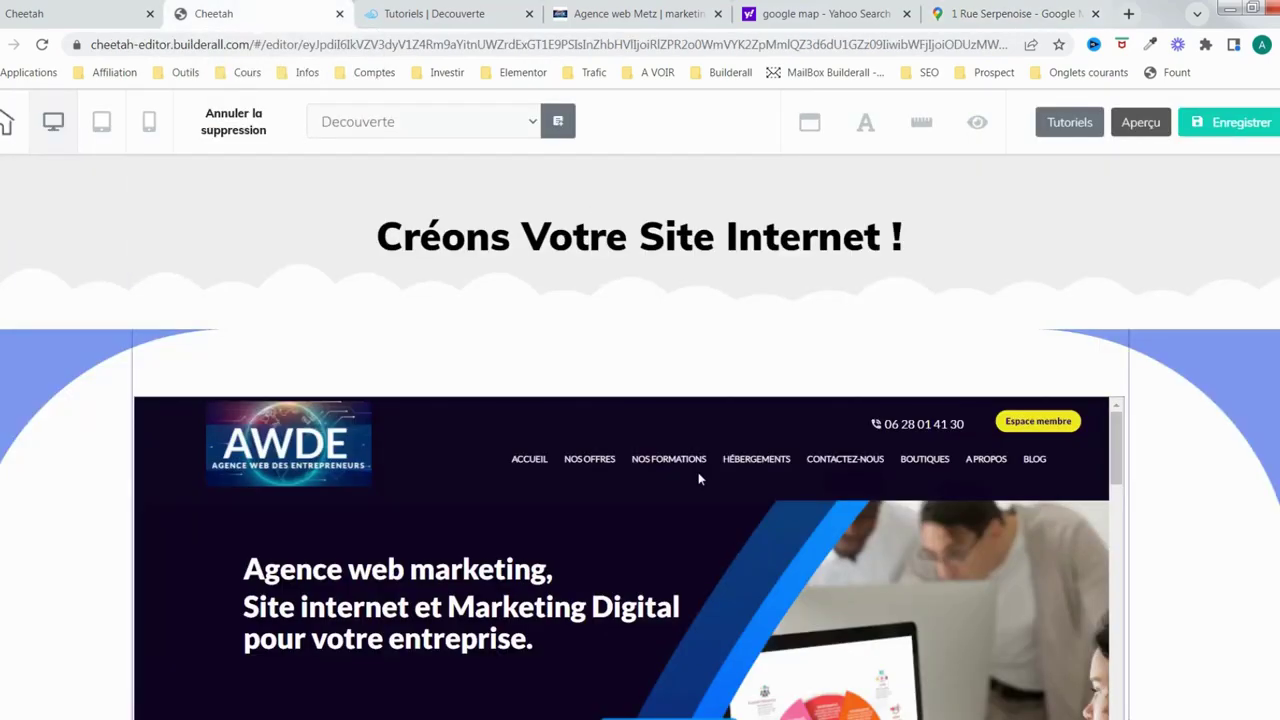
mouse_move(698, 478)
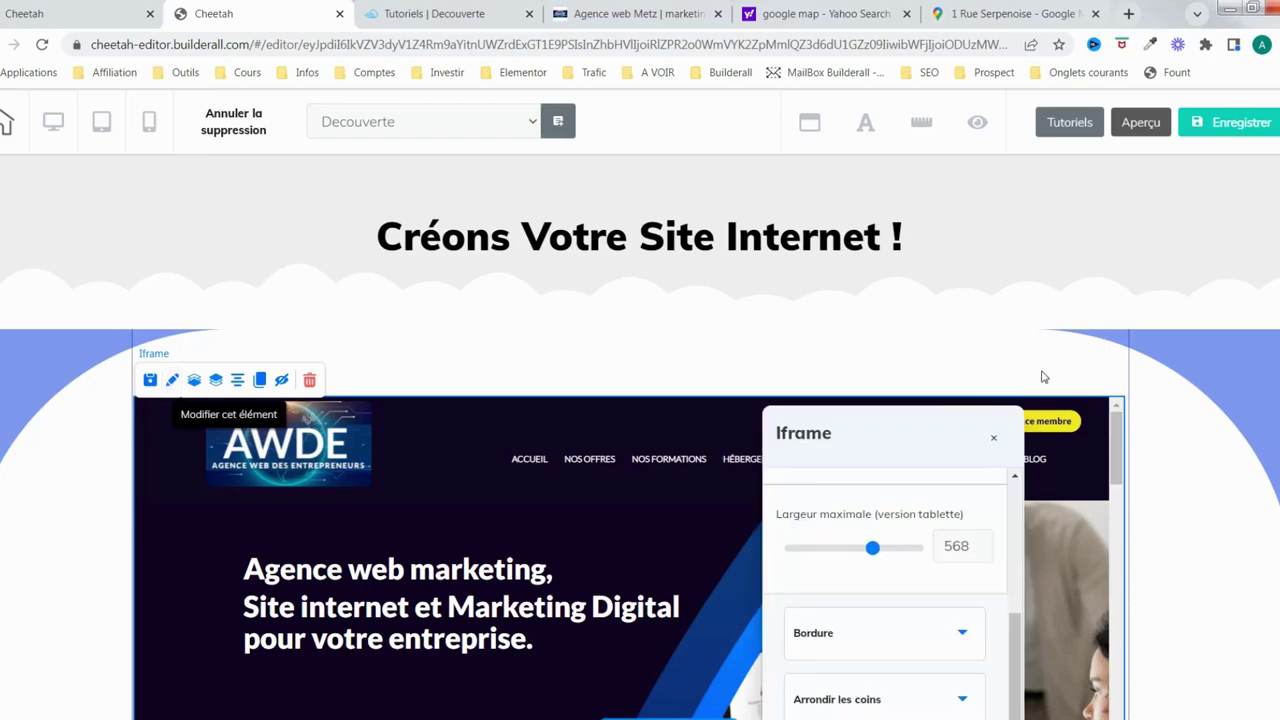
mouse_move(911, 437)
mouse_down()
mouse_move(1103, 277)
mouse_move(1121, 227)
mouse_up()
scroll(1121, 373, up, 3)
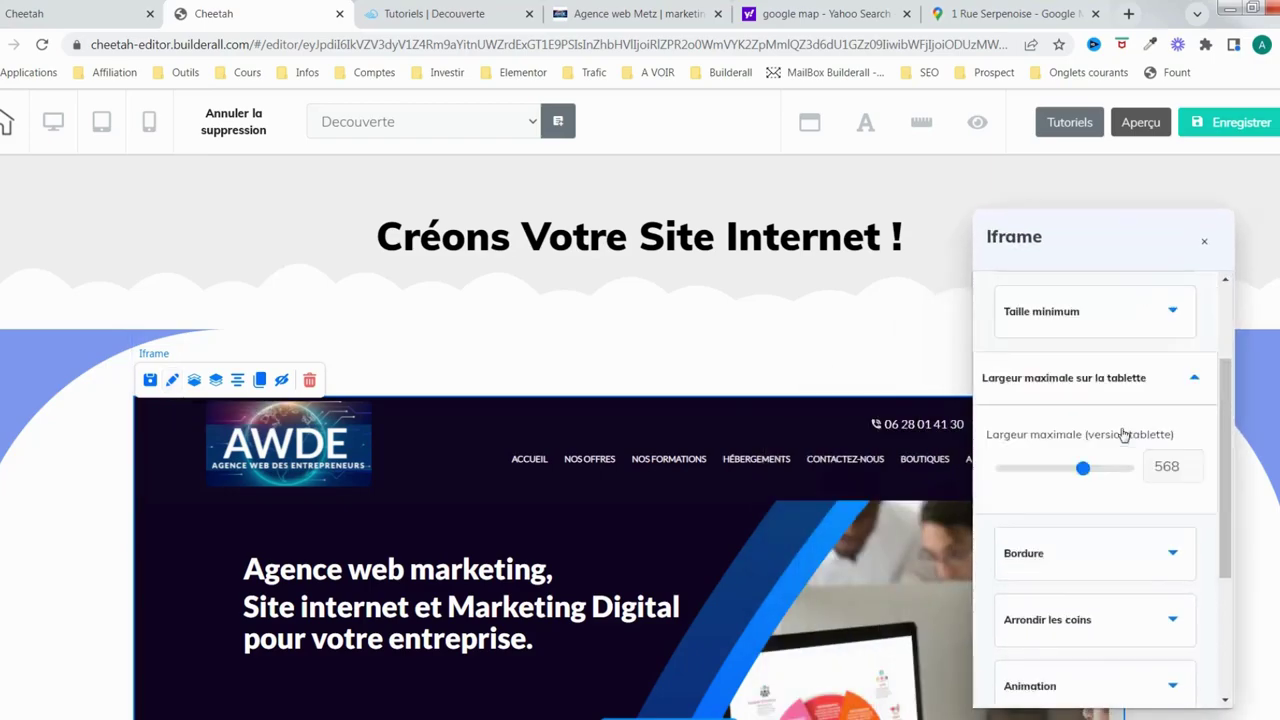
click(1141, 342)
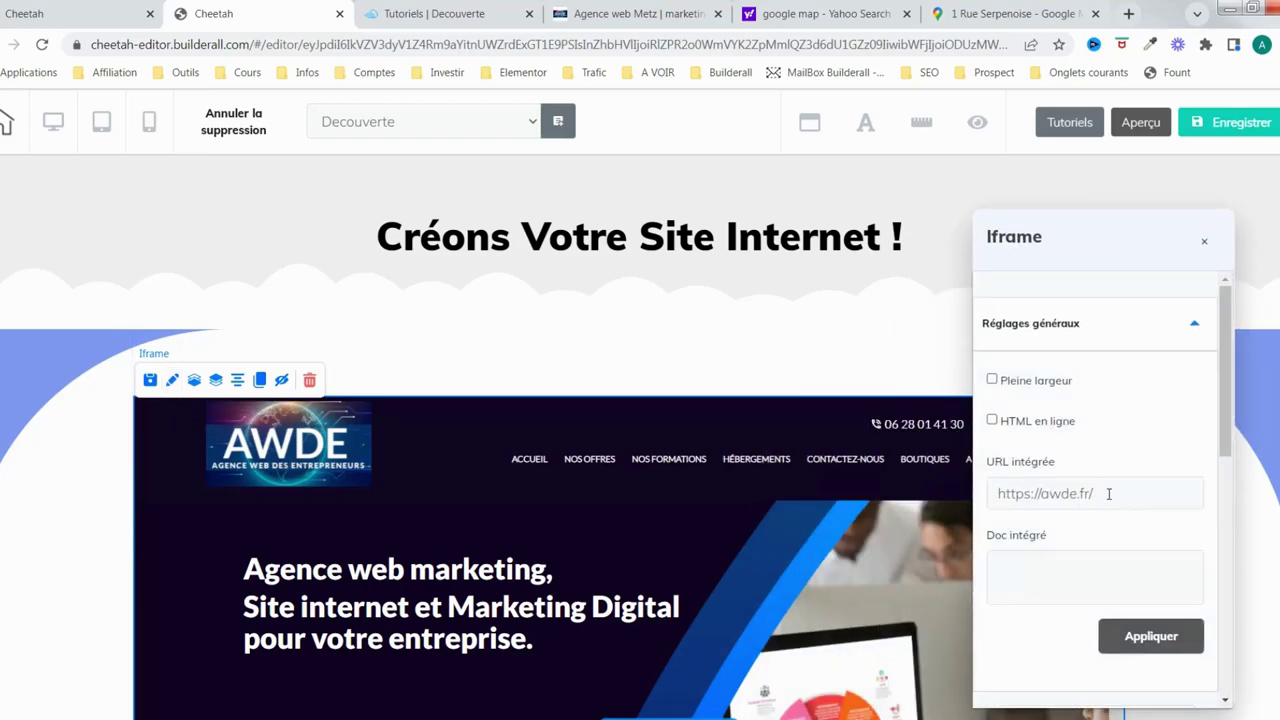
drag(1105, 490, 922, 508)
key(Delete)
click(1031, 565)
key(ctrl+v)
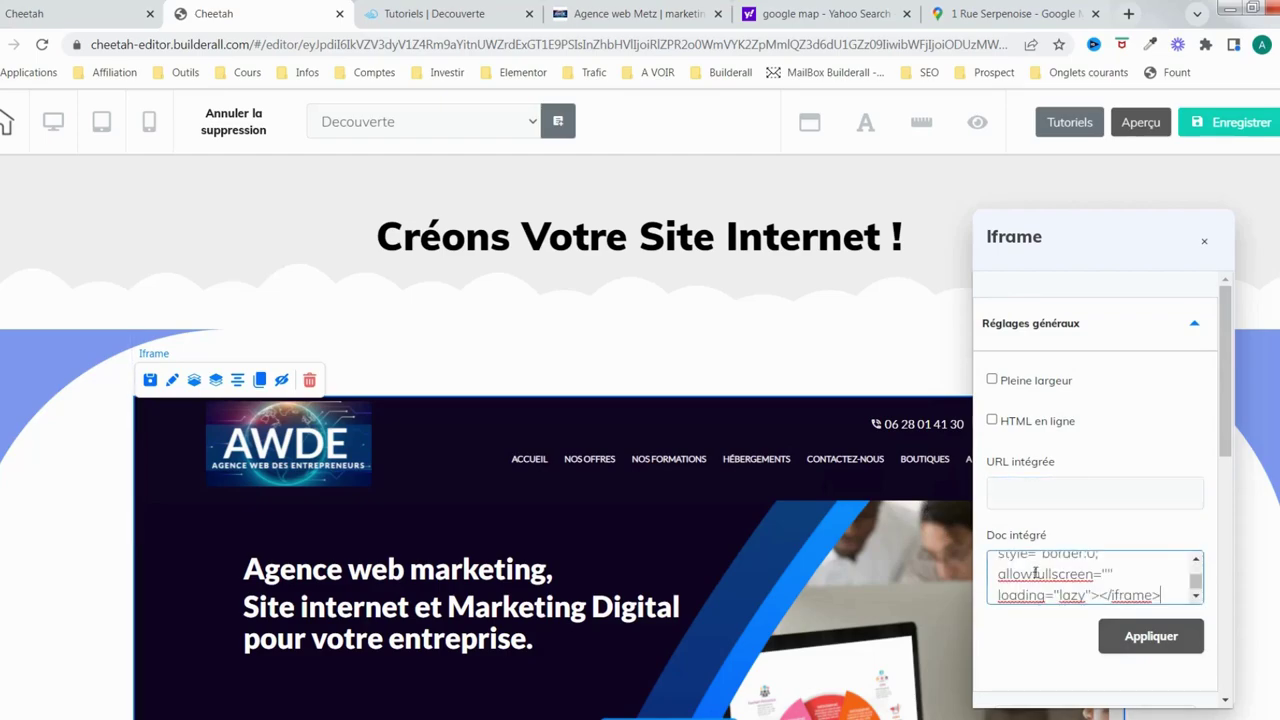
click(1140, 638)
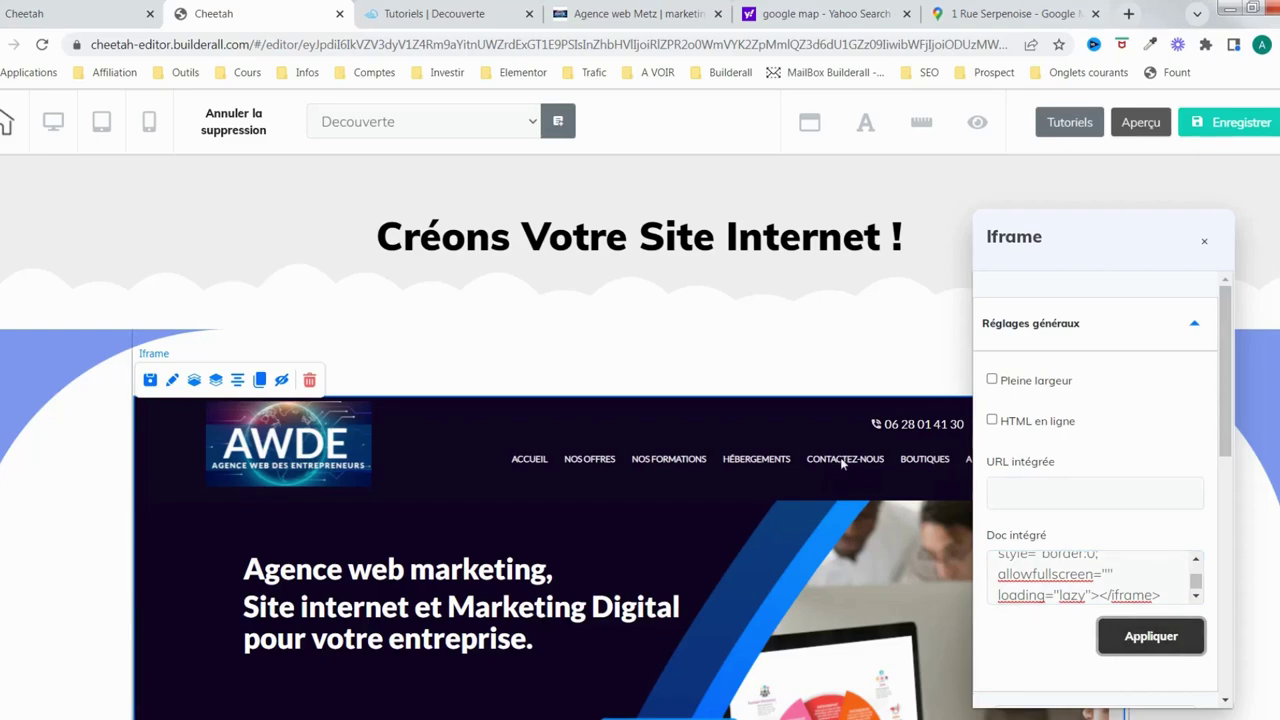
Save the page and publish the site
click(1238, 131)
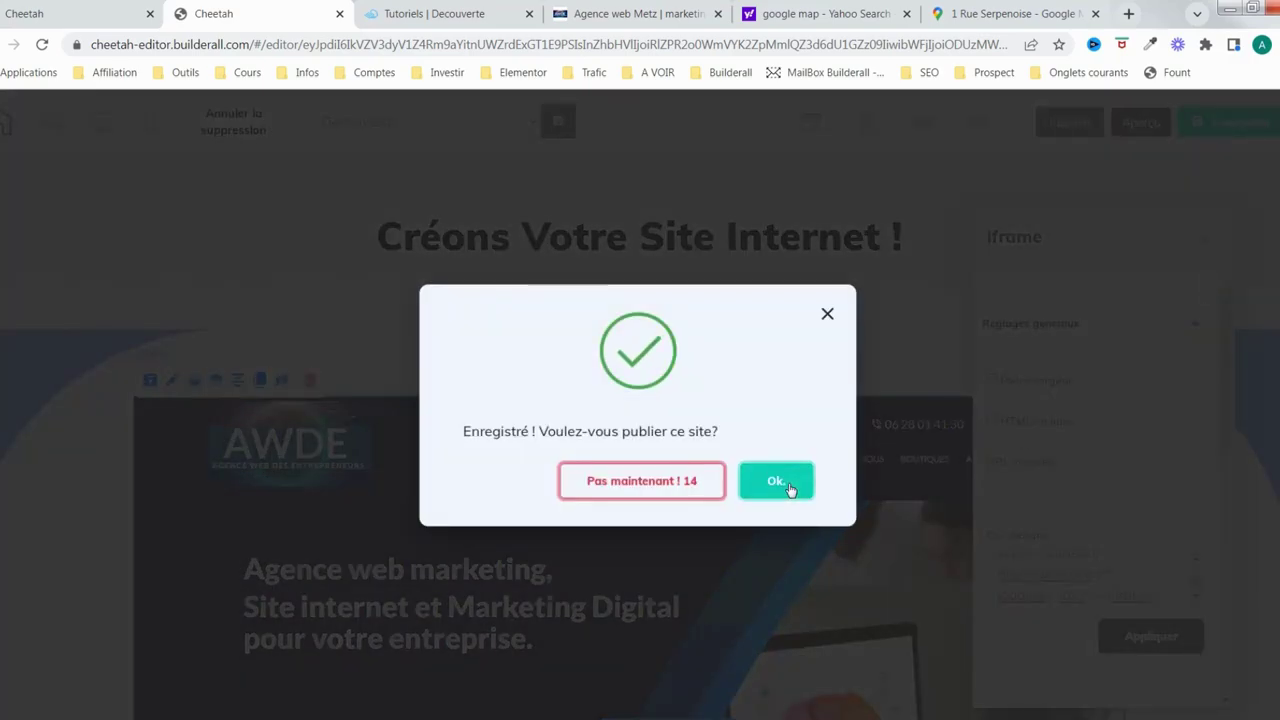
click(777, 482)
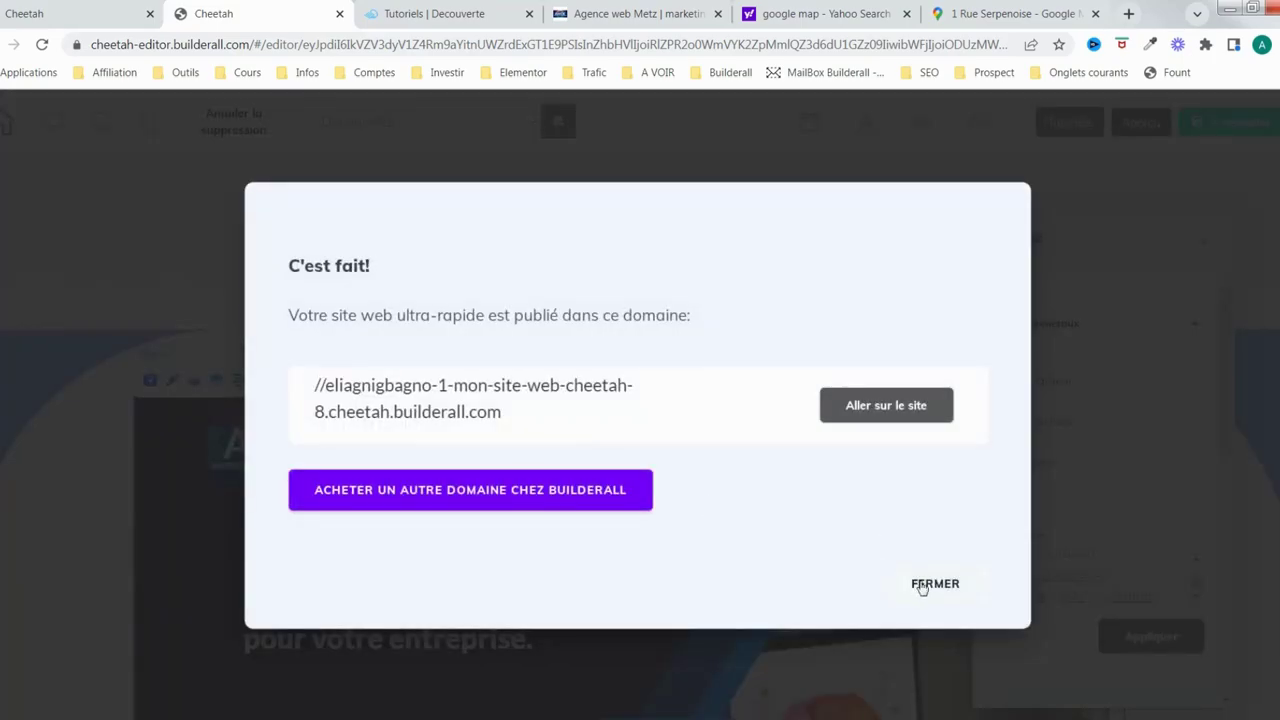
Dismiss the publication confirmation, reload the published Decouverte page and compare its embedded map with the editor's iframe
click(922, 585)
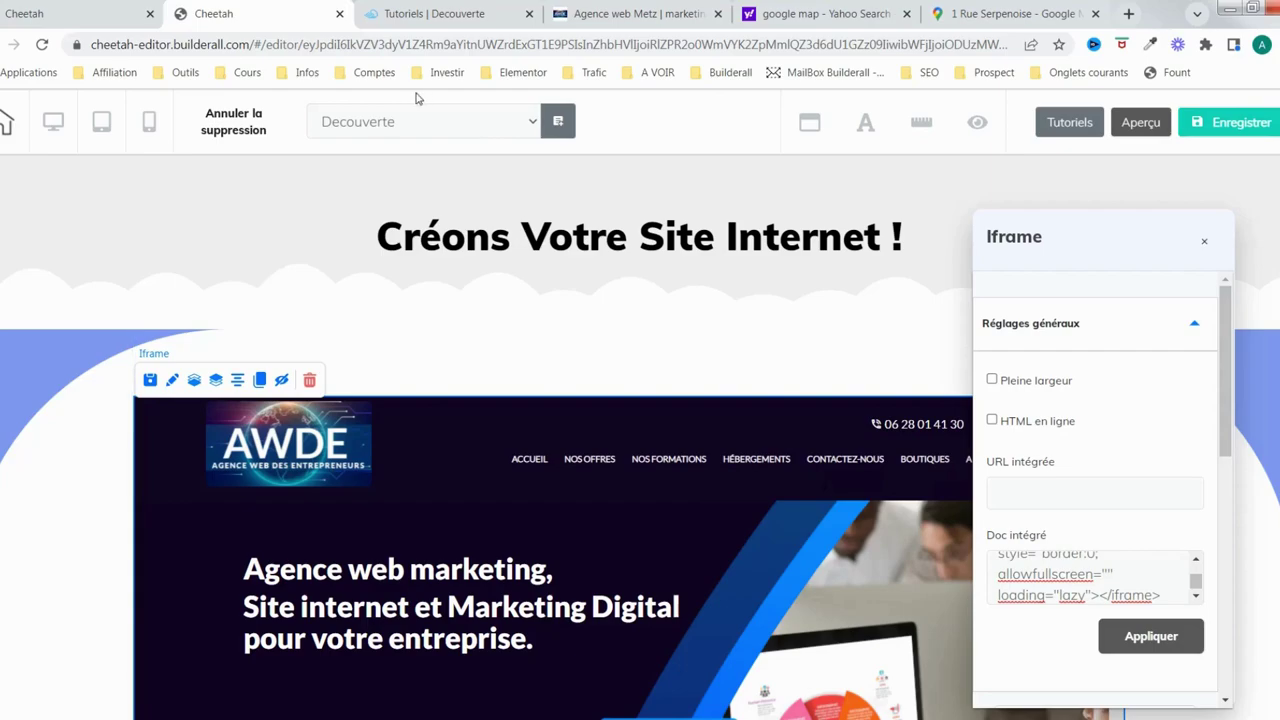
click(458, 20)
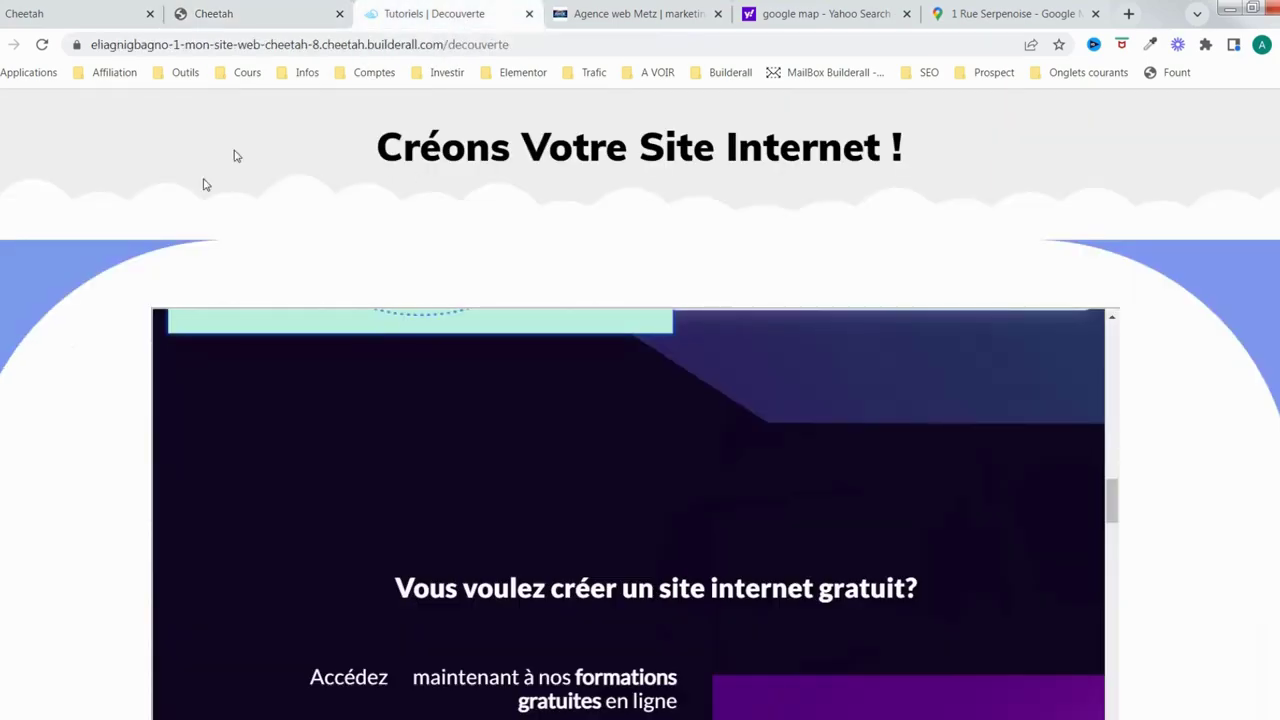
click(42, 45)
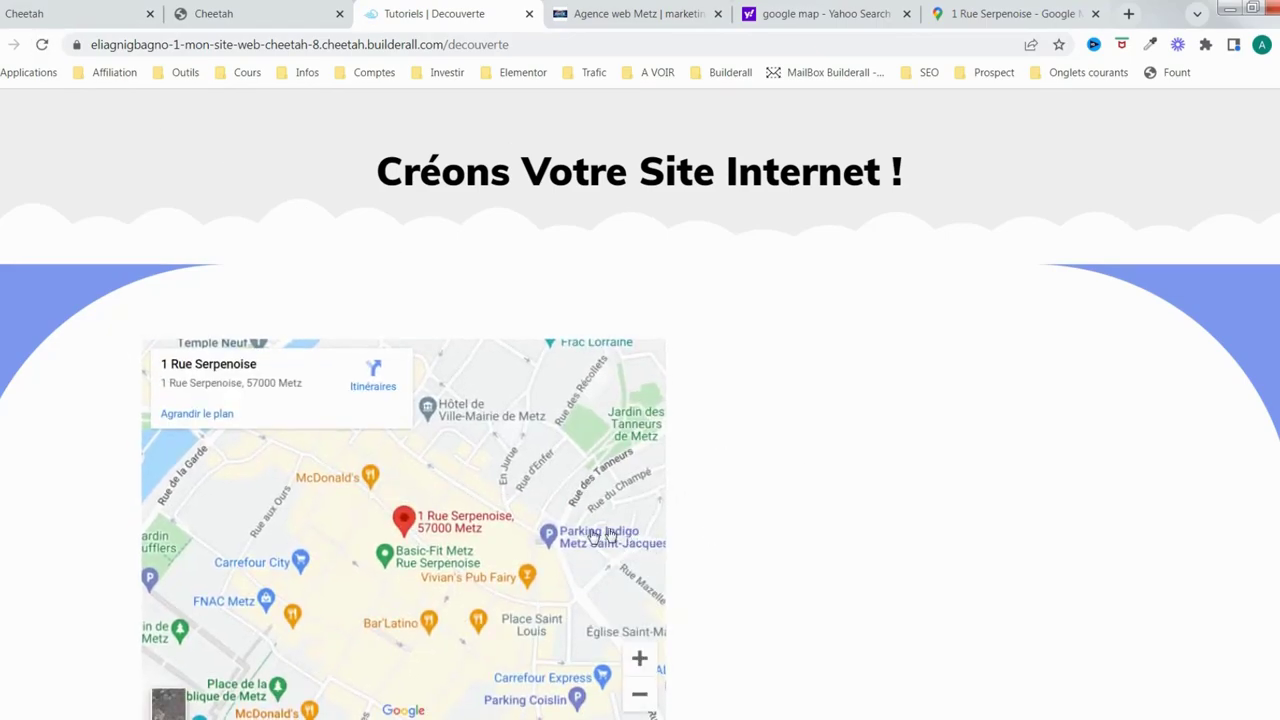
click(245, 14)
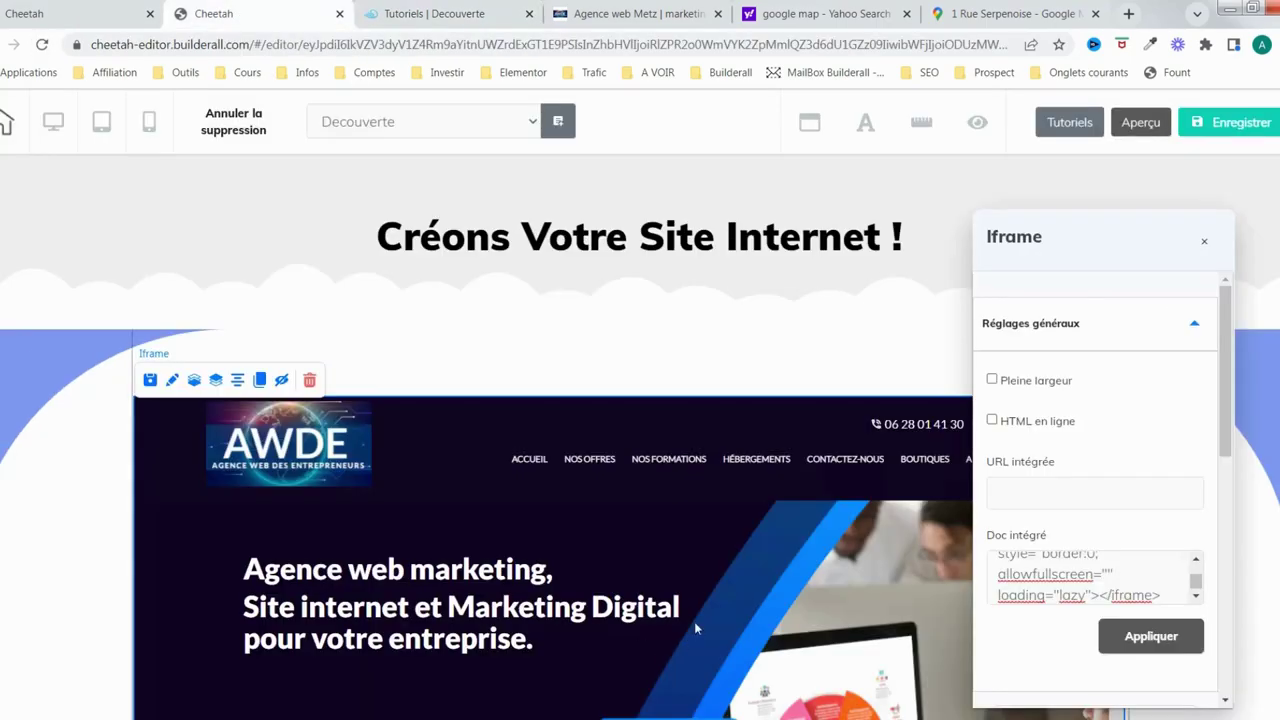
click(455, 14)
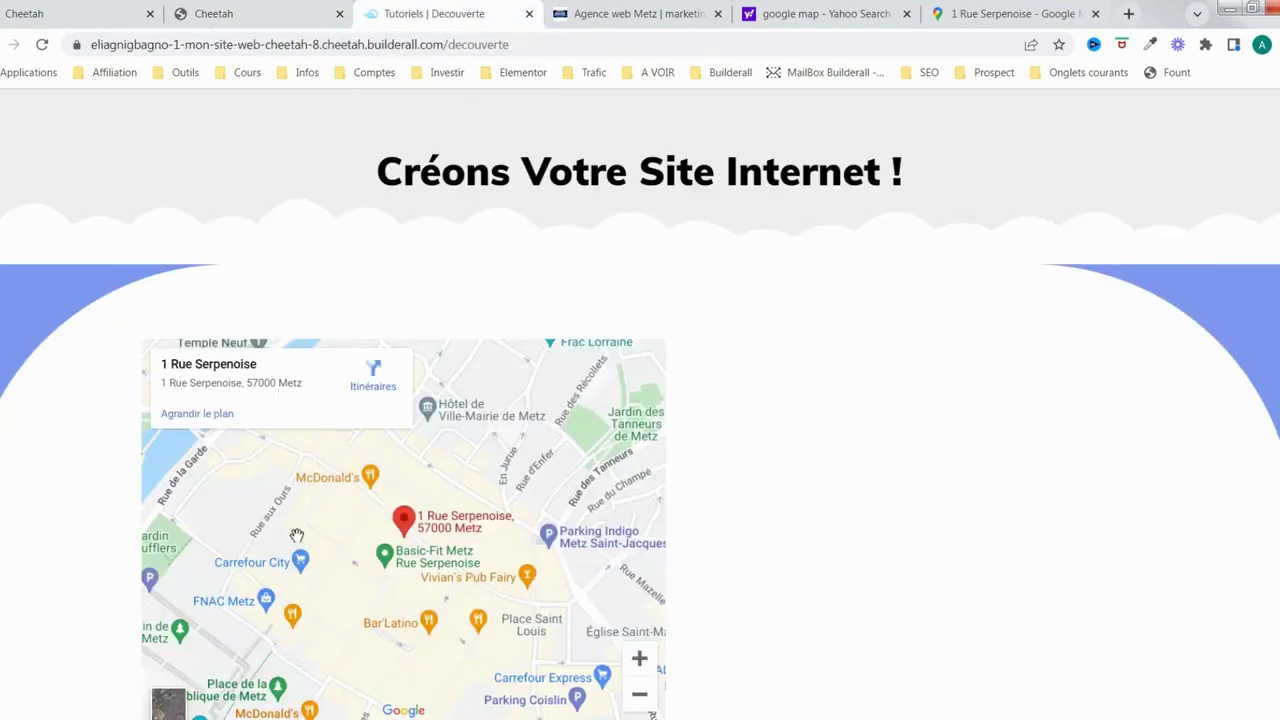
click(280, 18)
click(398, 16)
scroll(690, 600, down, 4)
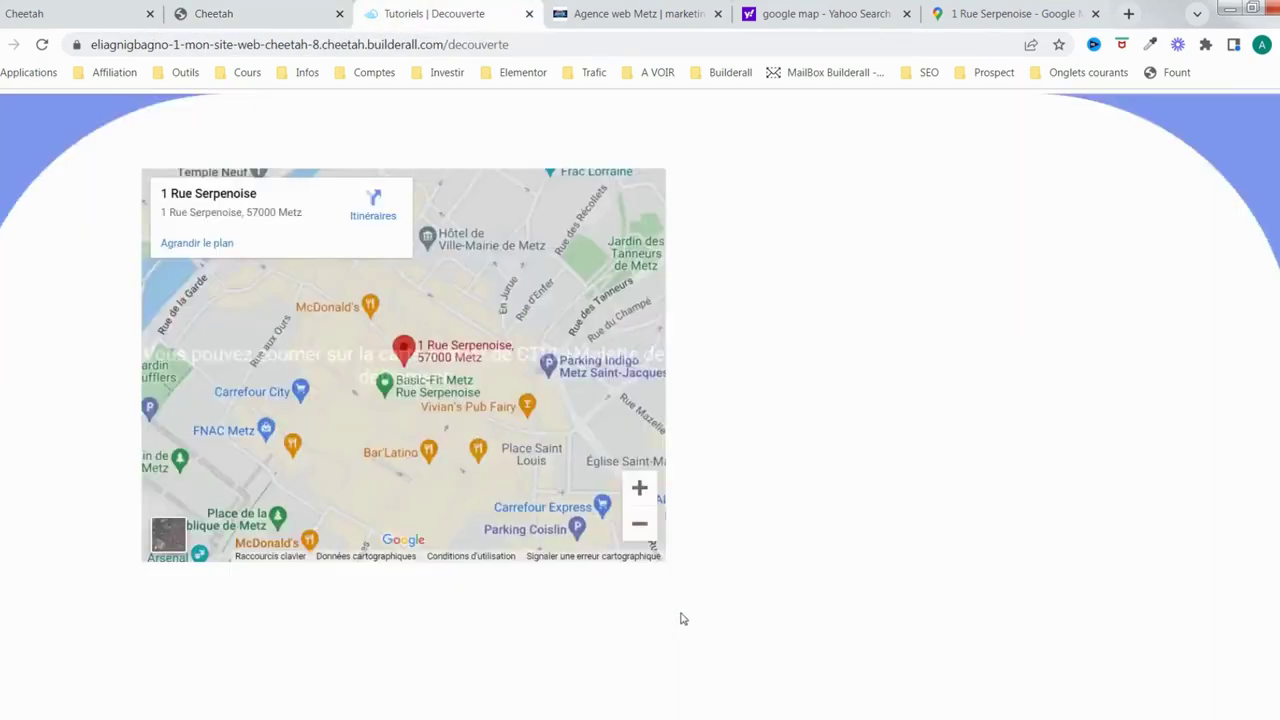
scroll(708, 565, up, 2)
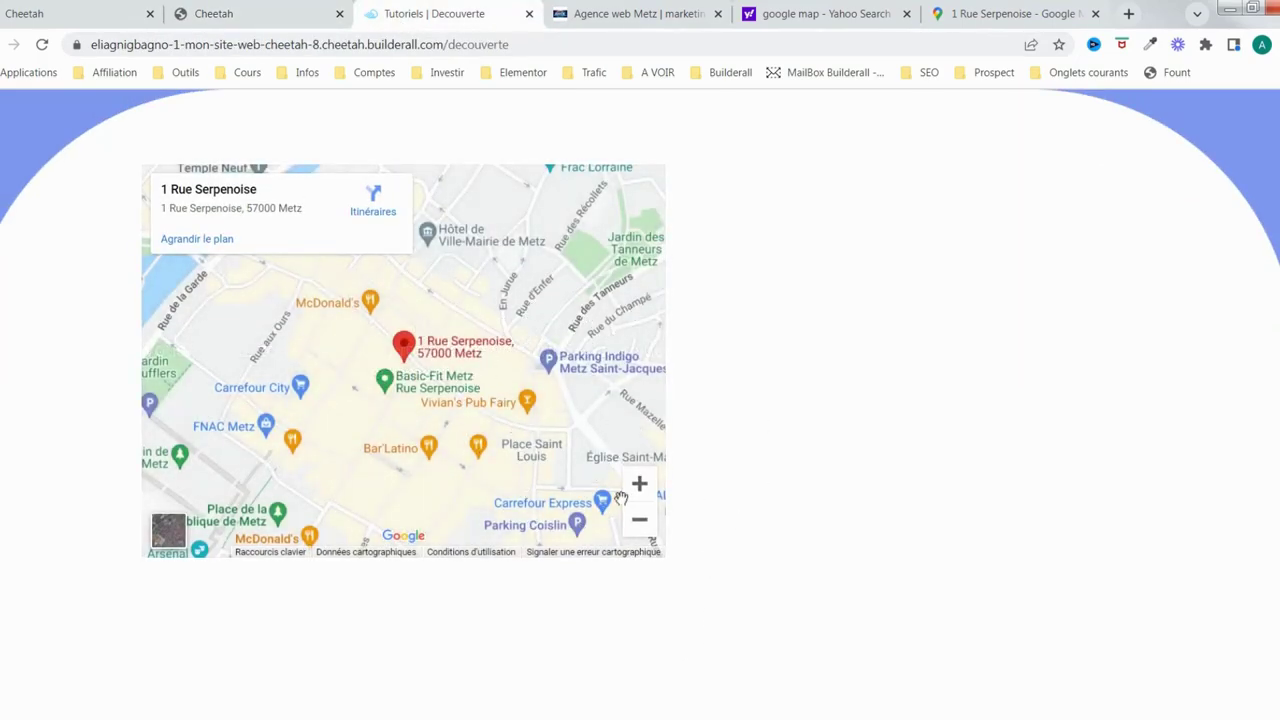
Reload the Cheetah editor for the Decouverte page, accept the refresh and collapse the element side panel
click(280, 24)
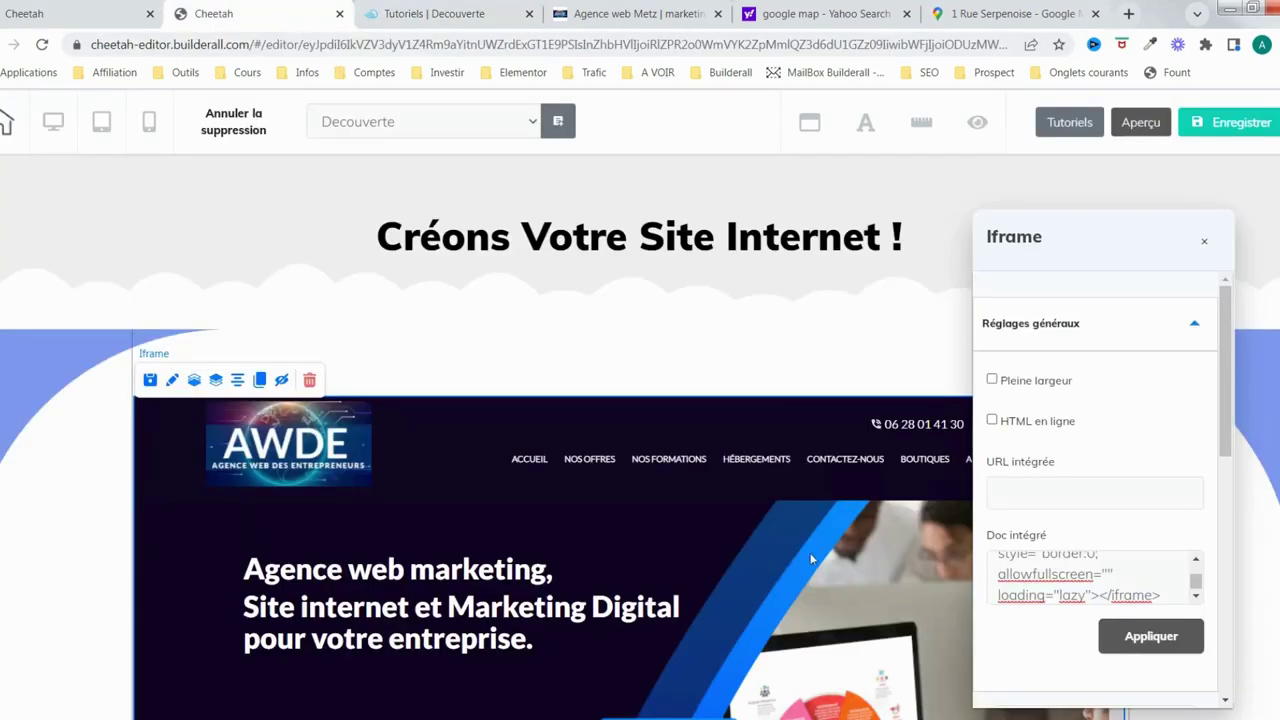
click(800, 365)
key(F5)
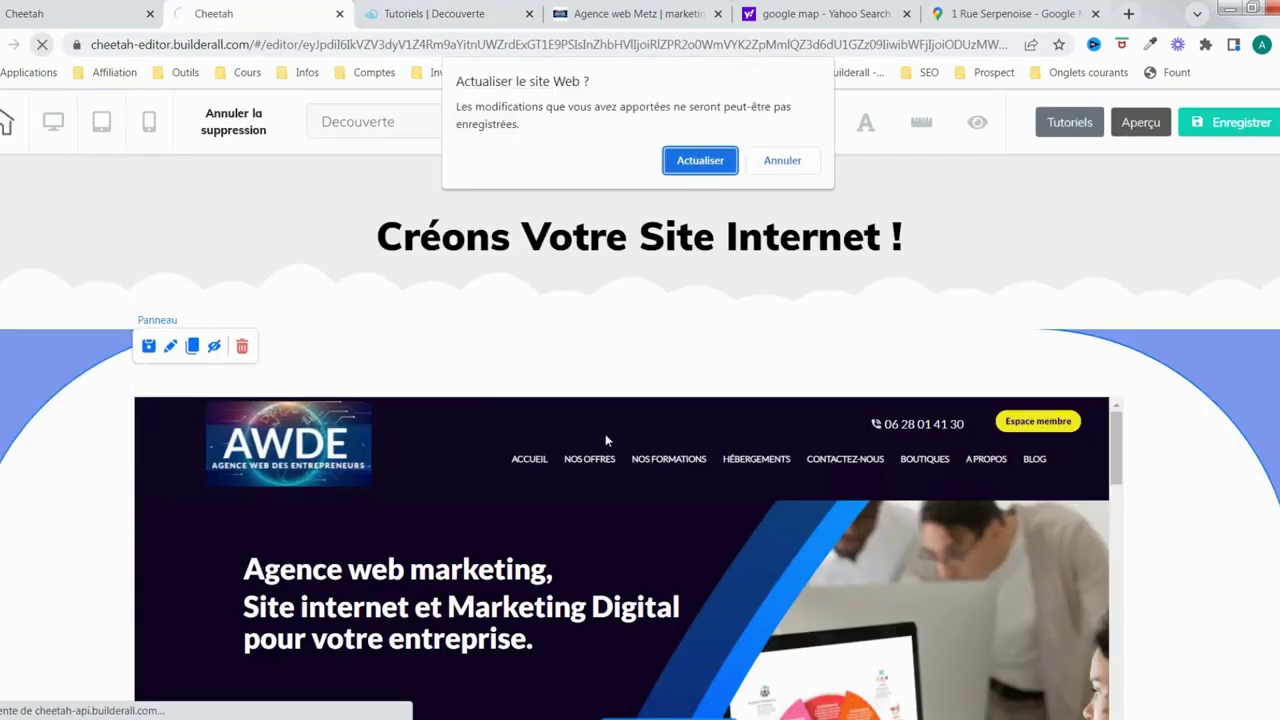
click(708, 164)
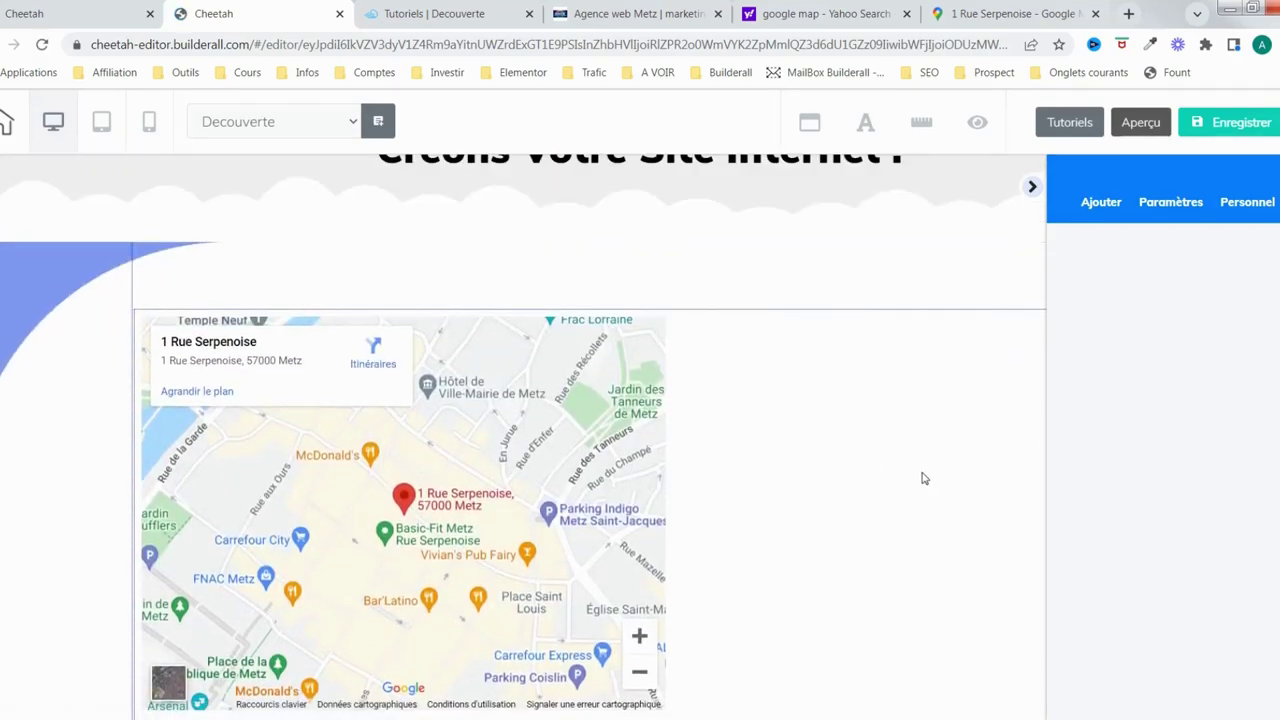
click(1034, 188)
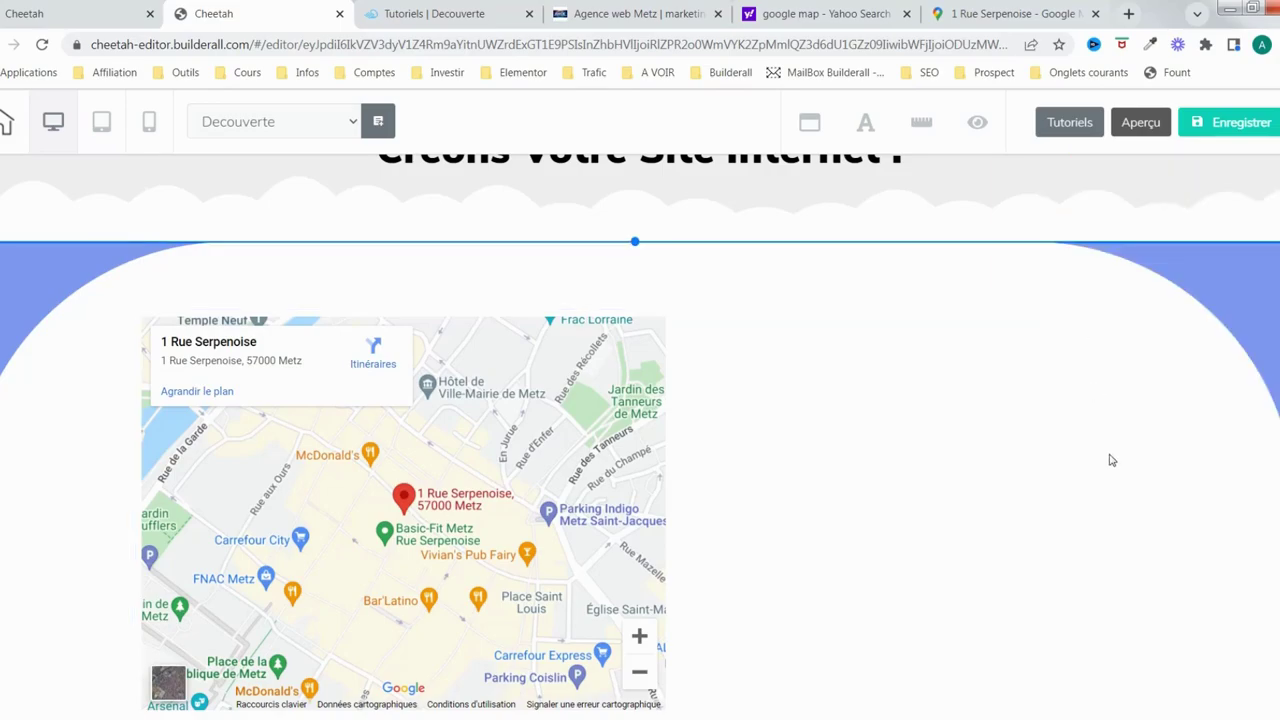
Shrink the map's iframe in both width and height so that its frame fits more closely around the map
scroll(1111, 452, down, 2)
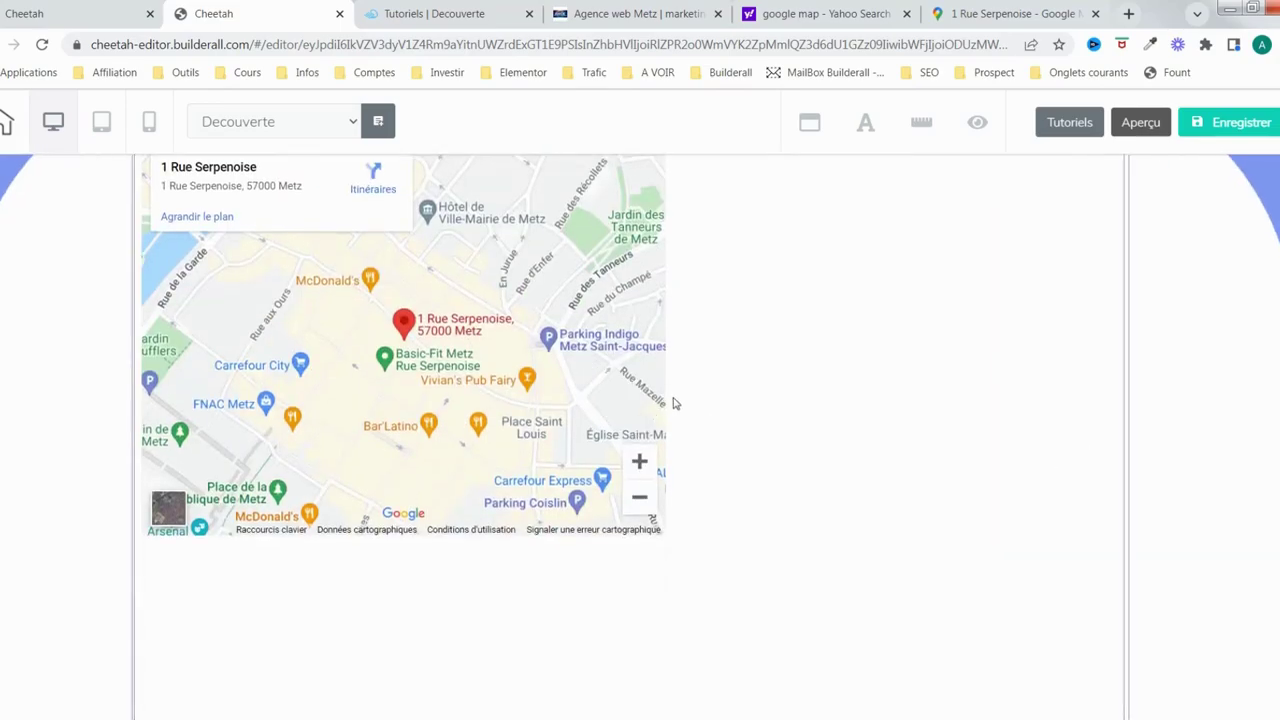
scroll(675, 403, up, 2)
scroll(870, 400, down, 4)
scroll(878, 414, down, 5)
scroll(871, 414, up, 7)
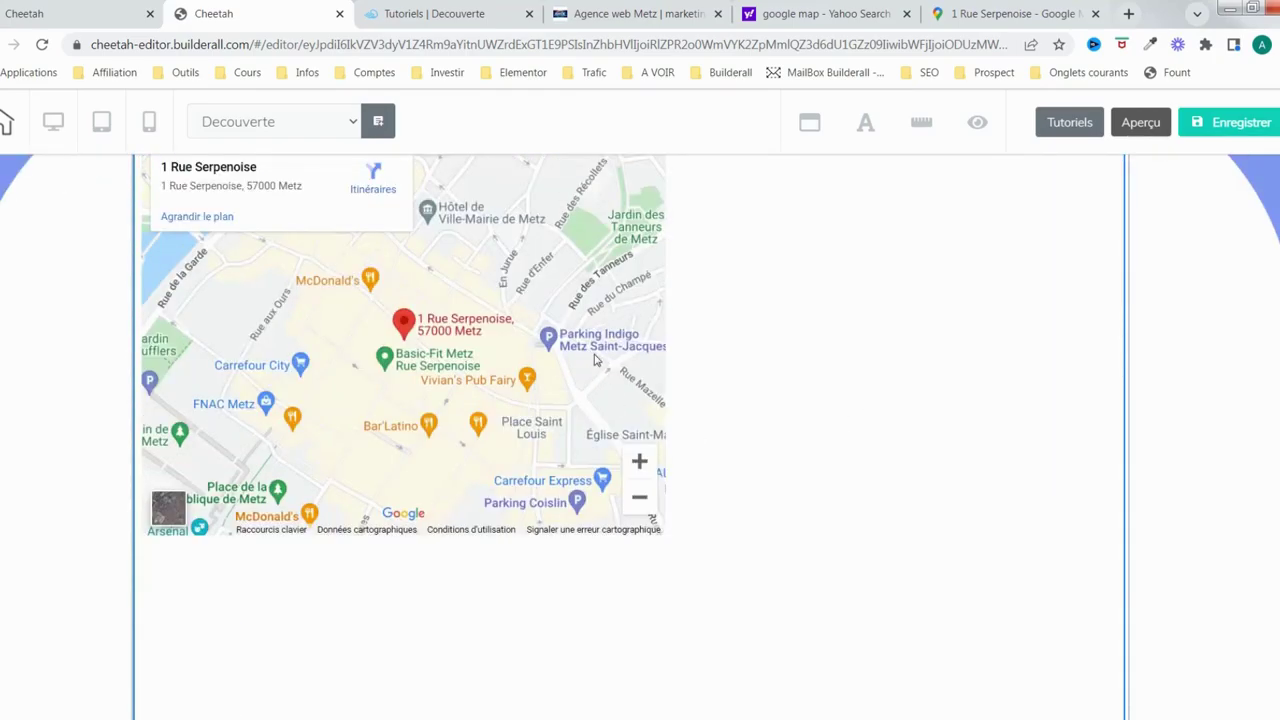
scroll(969, 563, down, 4)
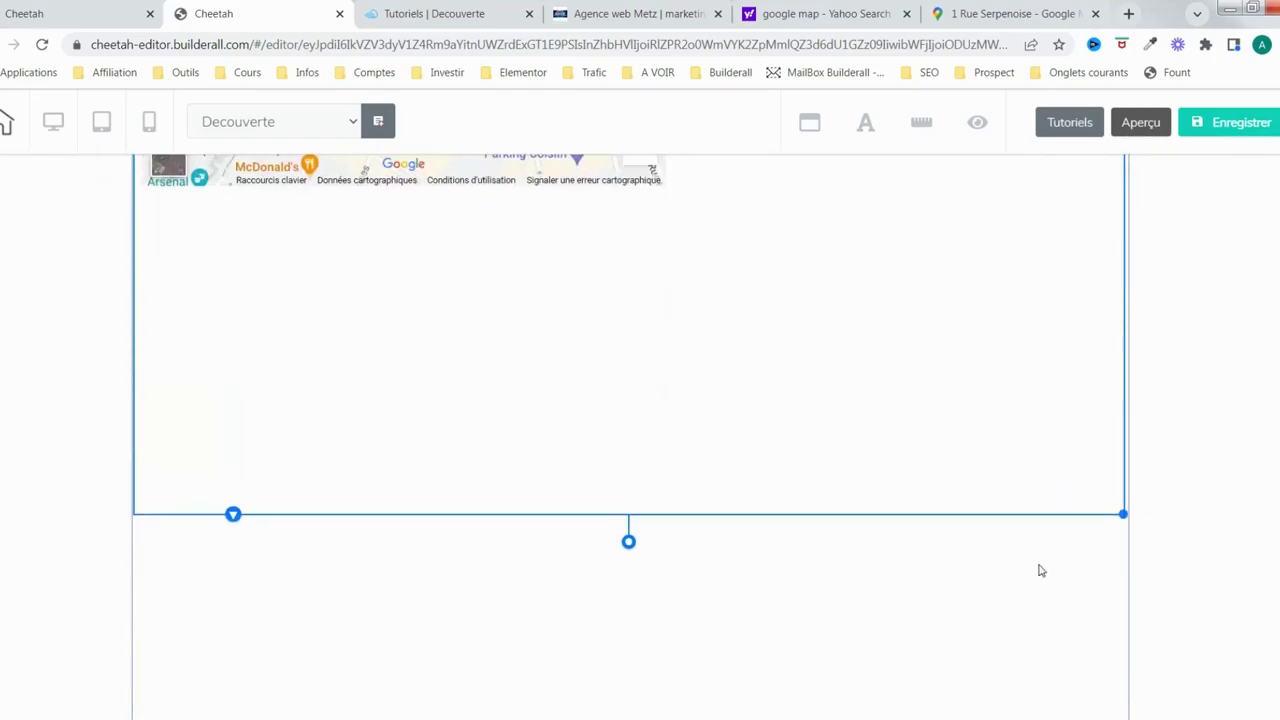
drag(1123, 514, 1054, 240)
scroll(1020, 496, up, 5)
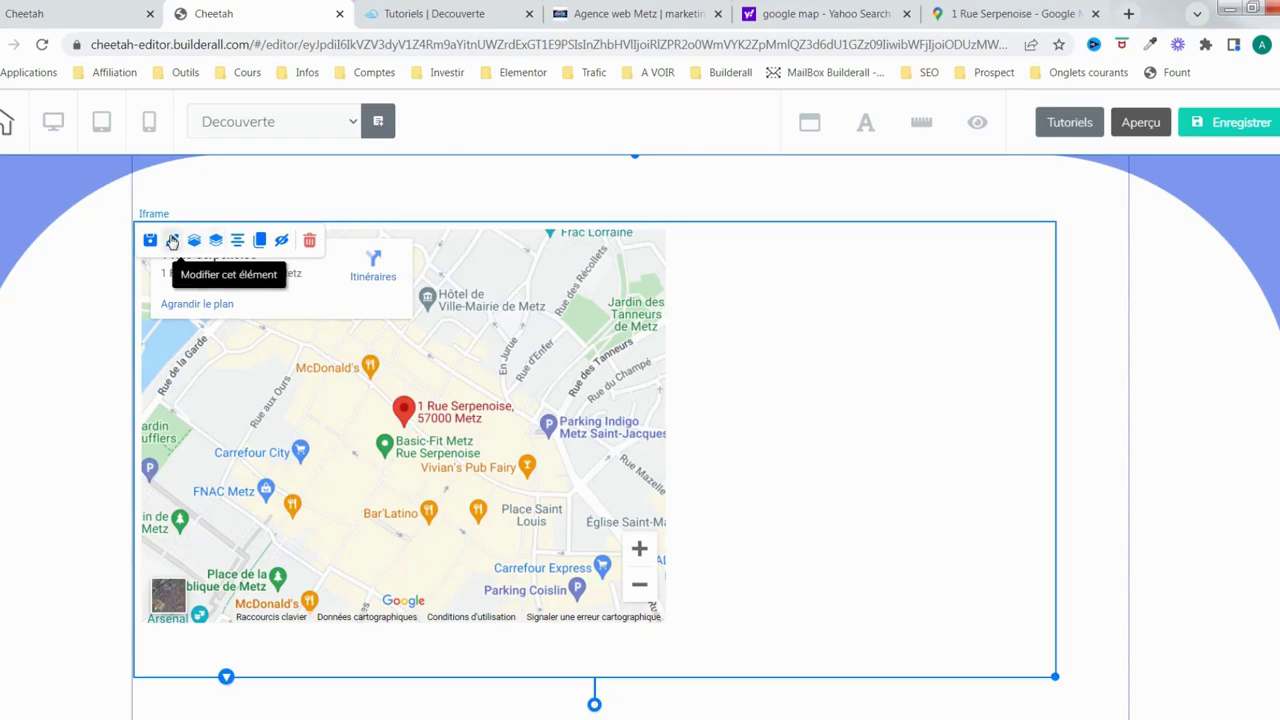
Open the iframe's general settings and change the width in the embedded map code to 100%
click(751, 405)
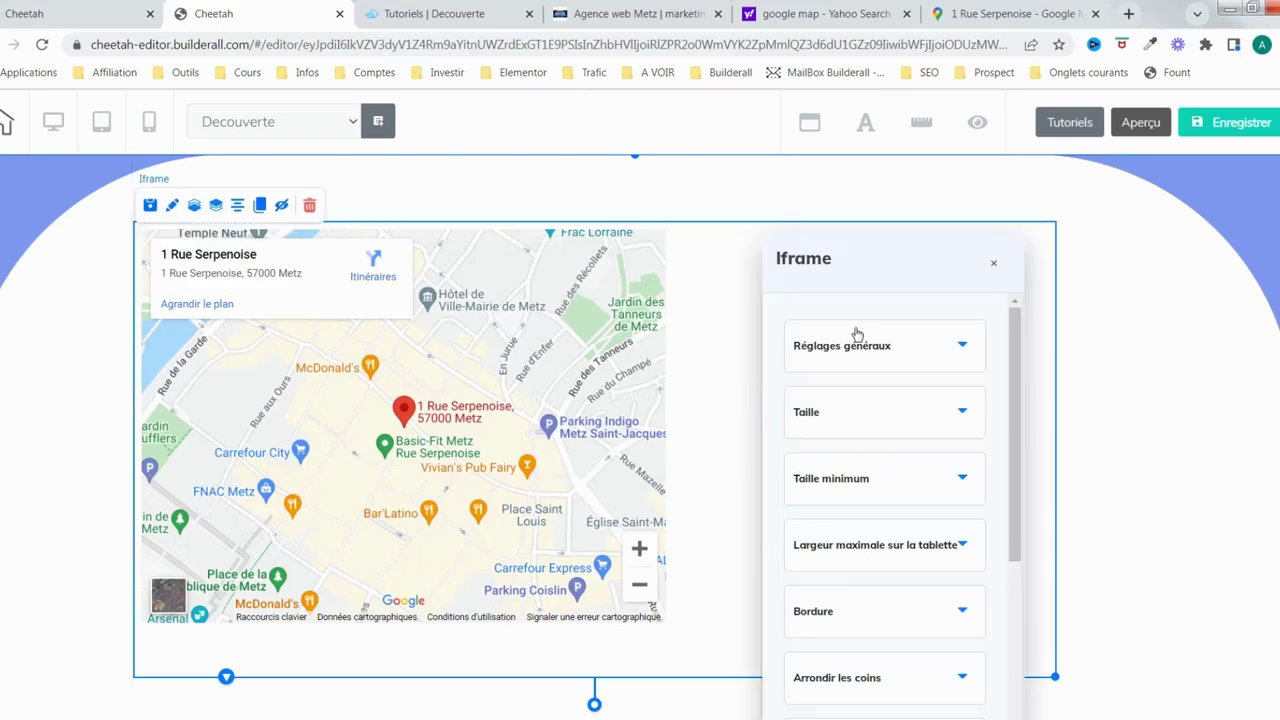
click(1020, 314)
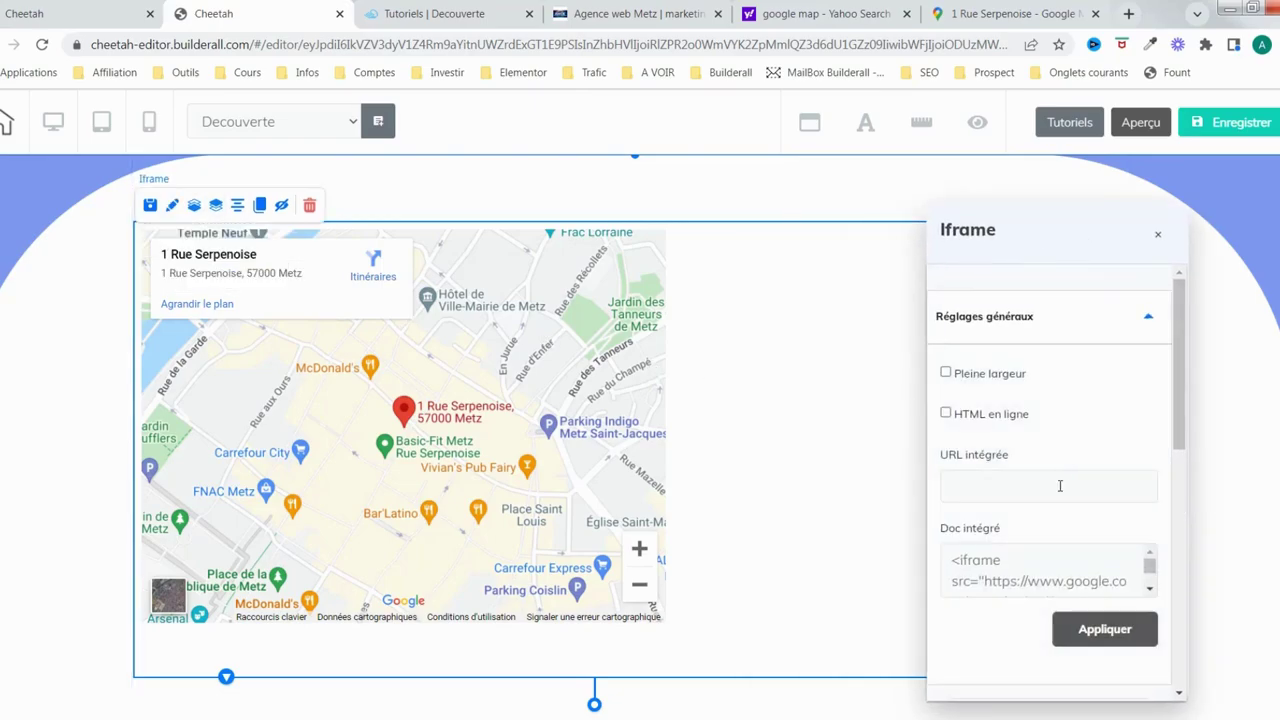
scroll(1089, 494, down, 3)
scroll(1095, 480, up, 1)
drag(1151, 418, 1151, 418)
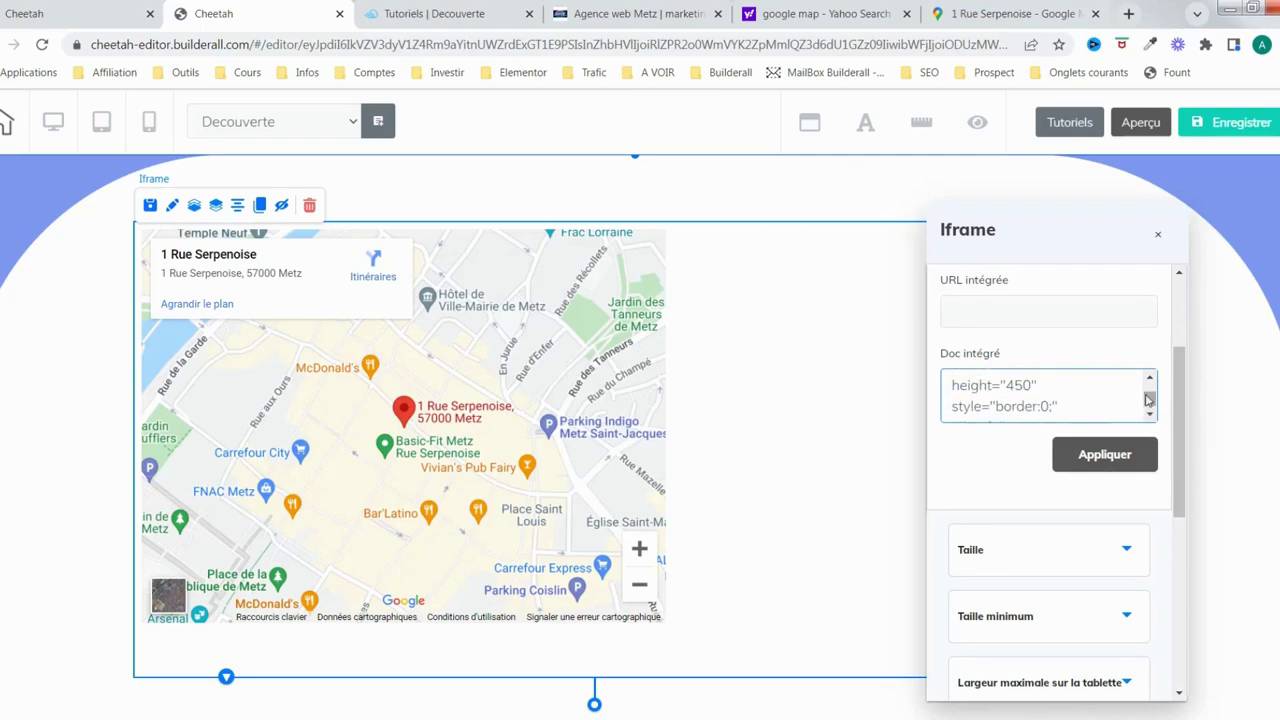
click(1150, 378)
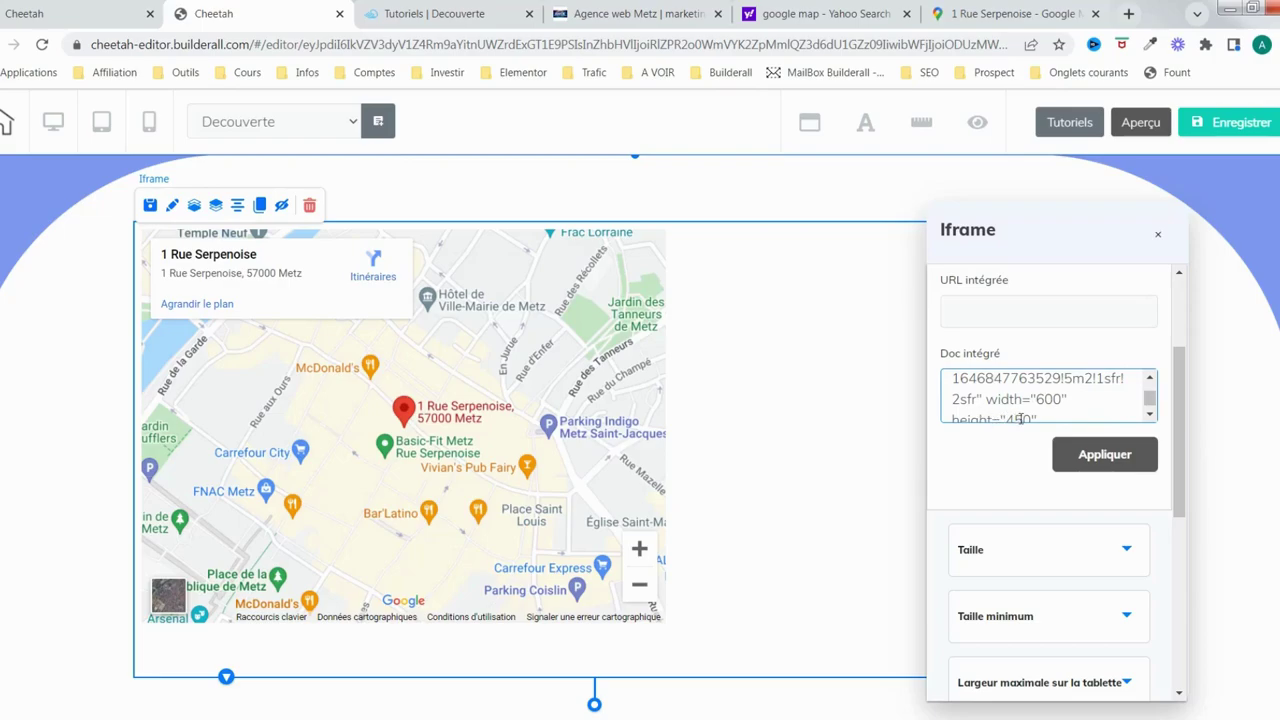
click(1044, 399)
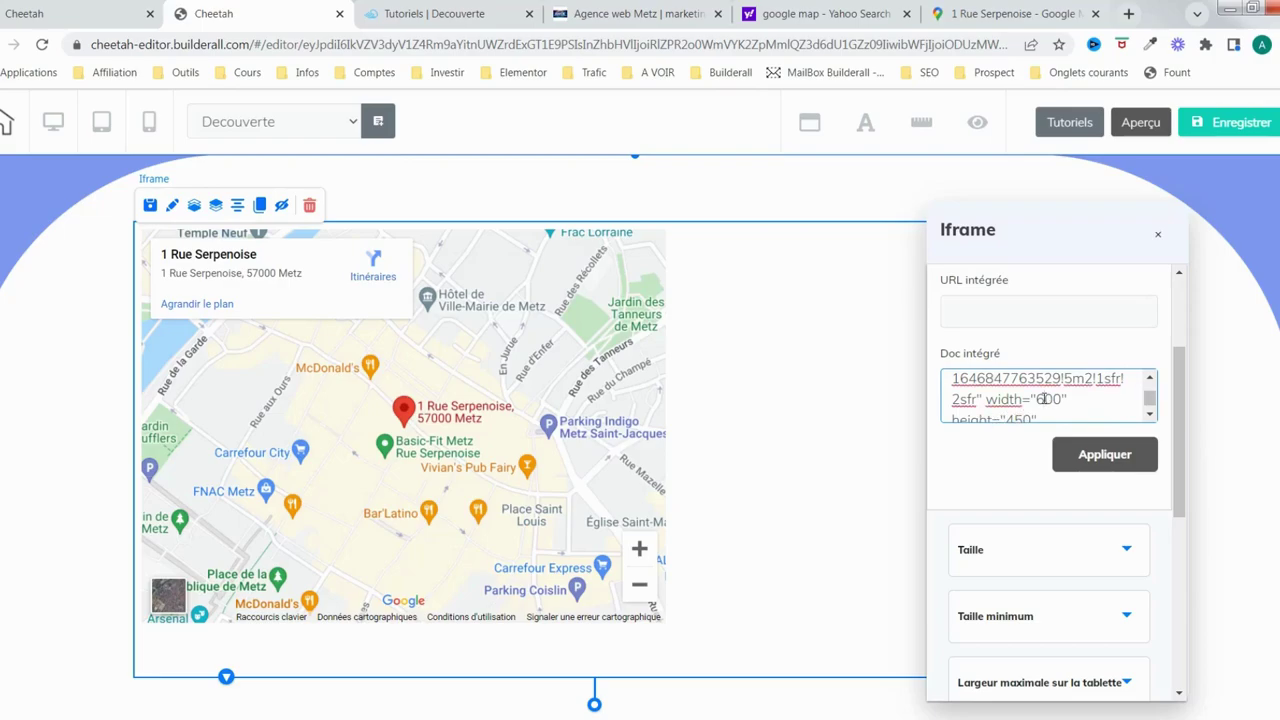
key(BackSpace)
text(100%)
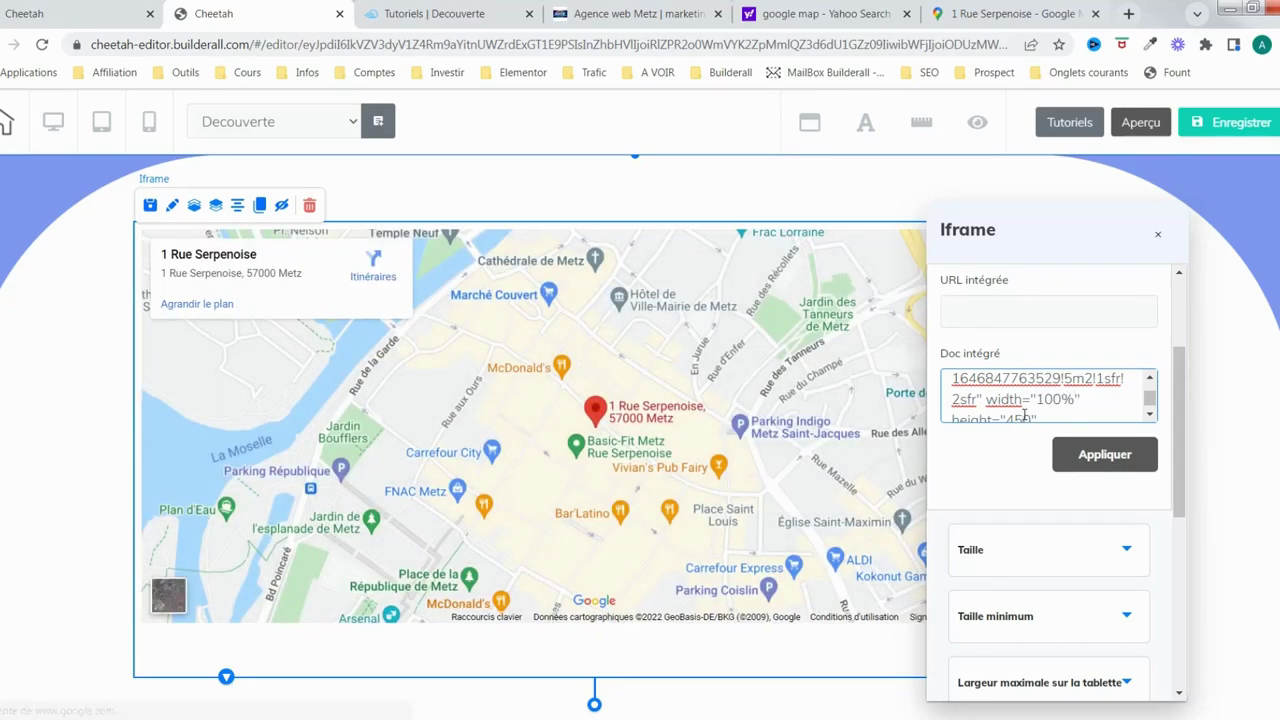
Set the height in the embedded map code to 100%, apply it and close the iframe settings
click(1024, 416)
key(BackSpace)
key(BackSpace)
text(100)
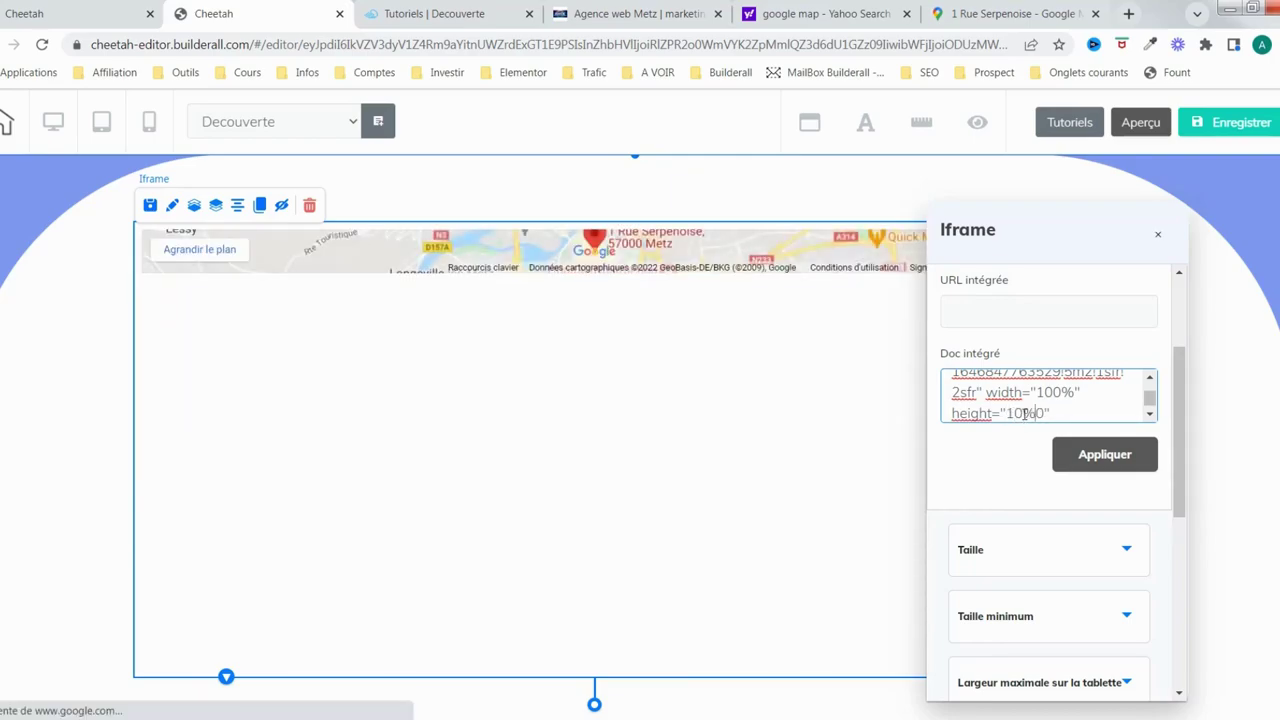
text(%)
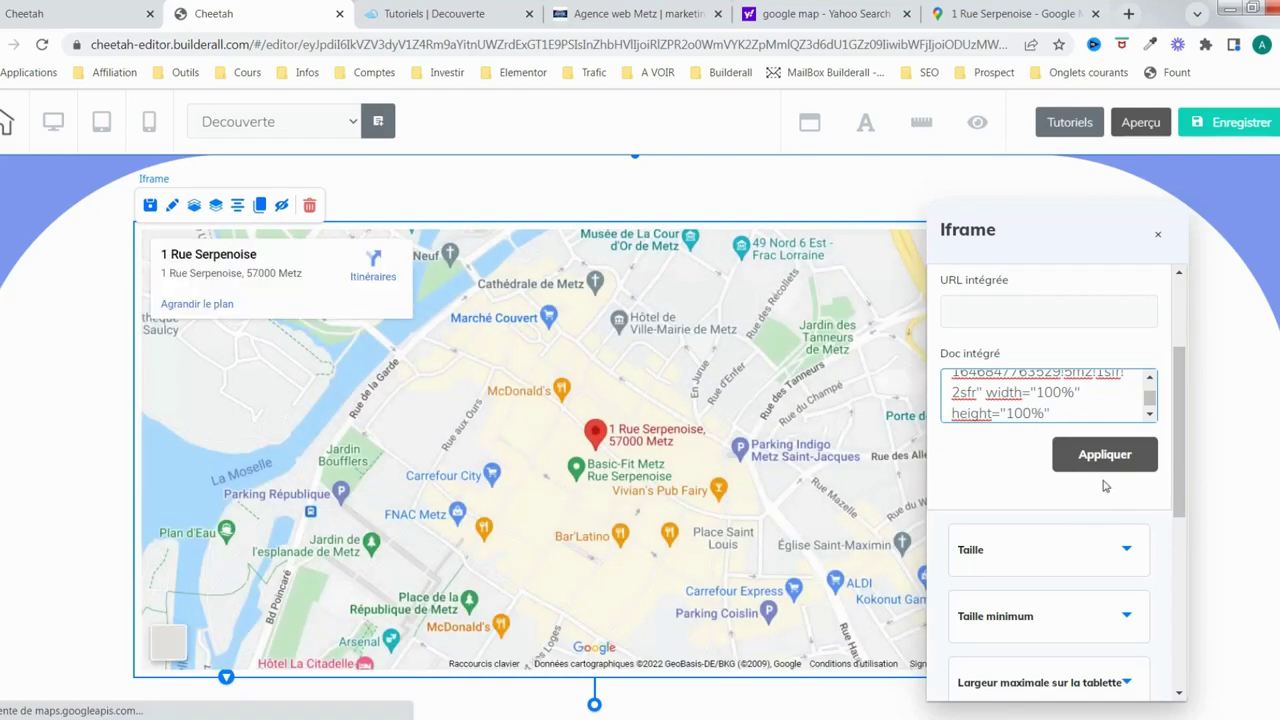
click(1127, 455)
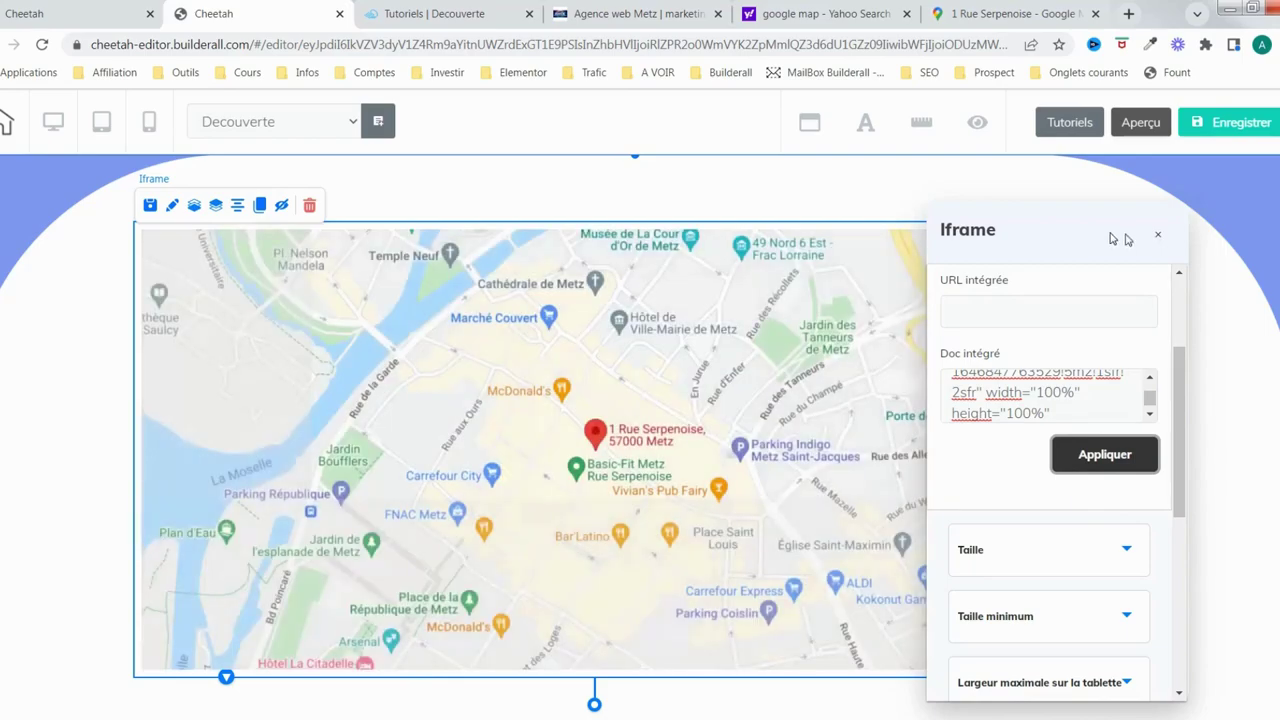
drag(1113, 238, 1181, 243)
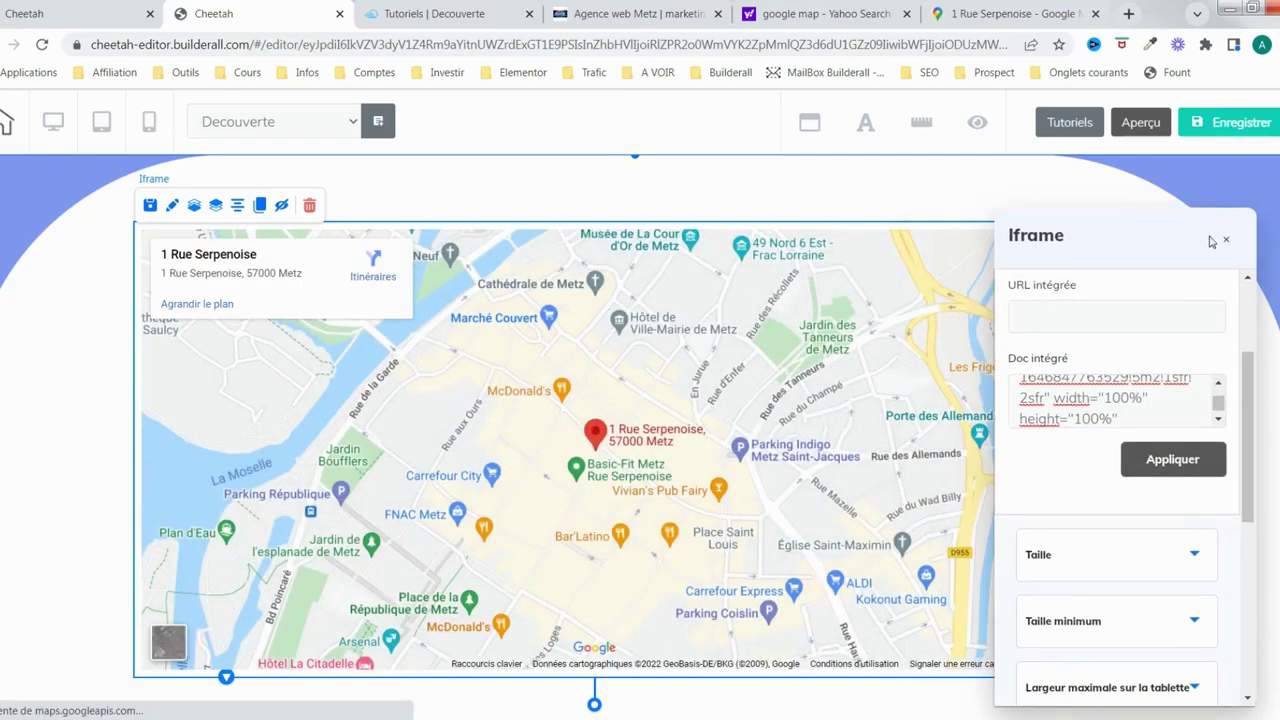
key(Escape)
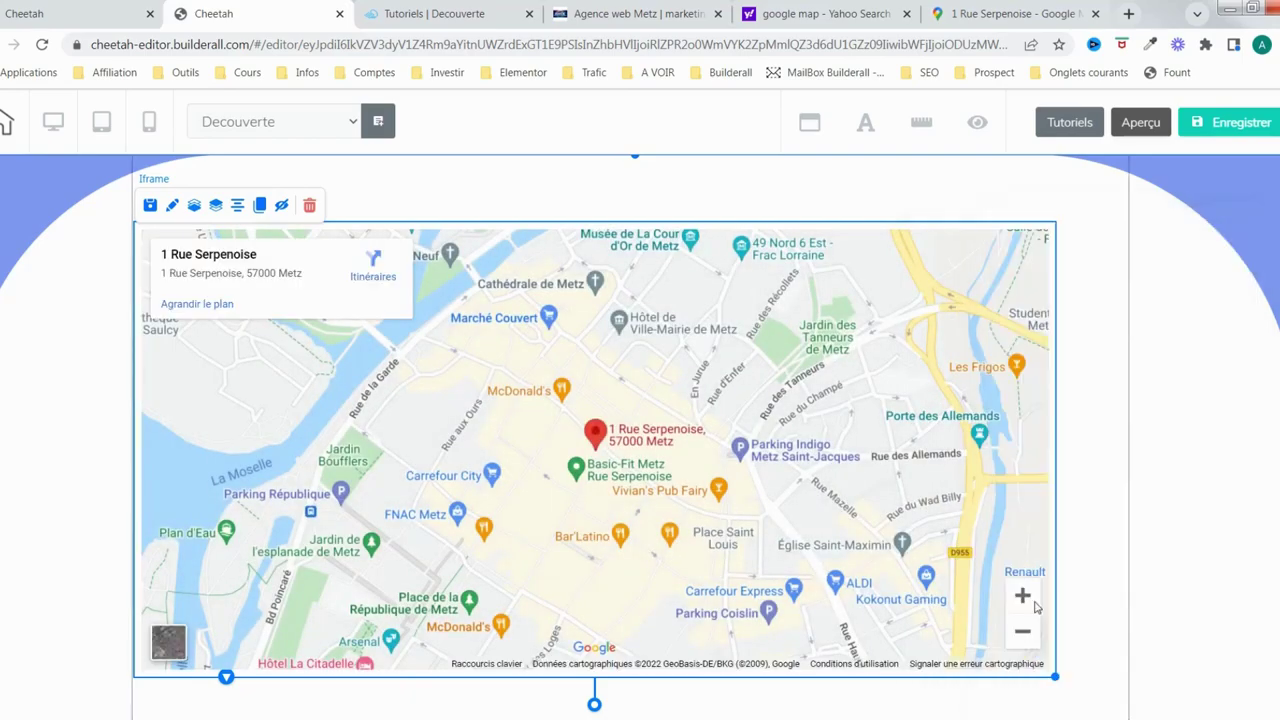
Enlarge the map iframe to the full width of the content area and make it taller
scroll(1045, 598, down, 3)
drag(1055, 503, 1128, 632)
scroll(1030, 642, up, 3)
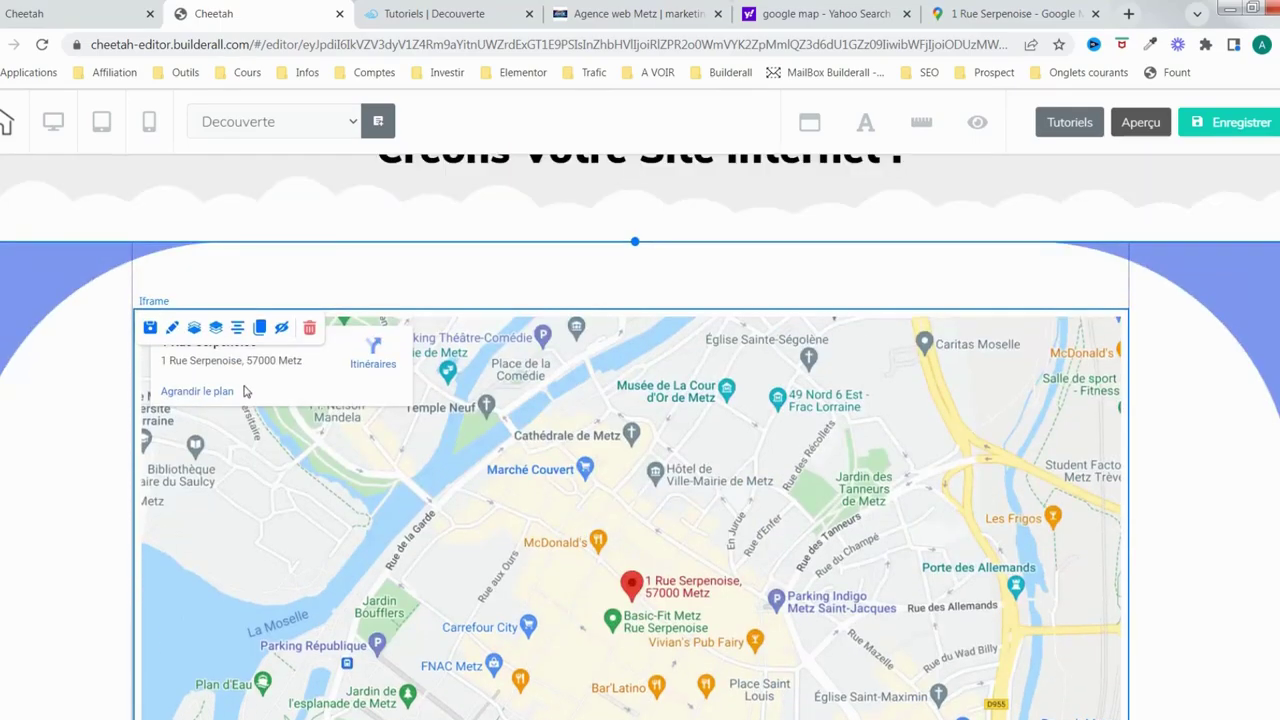
Save the page with the resized map and publish the site
click(1229, 132)
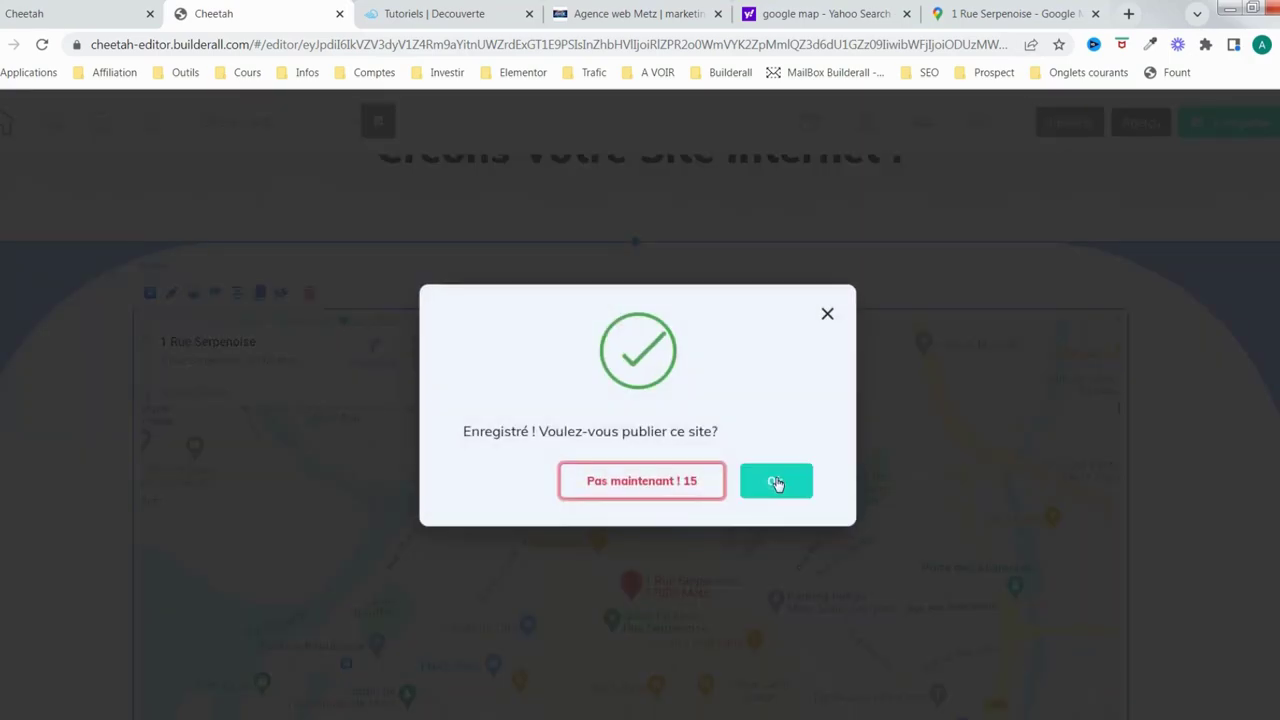
click(779, 483)
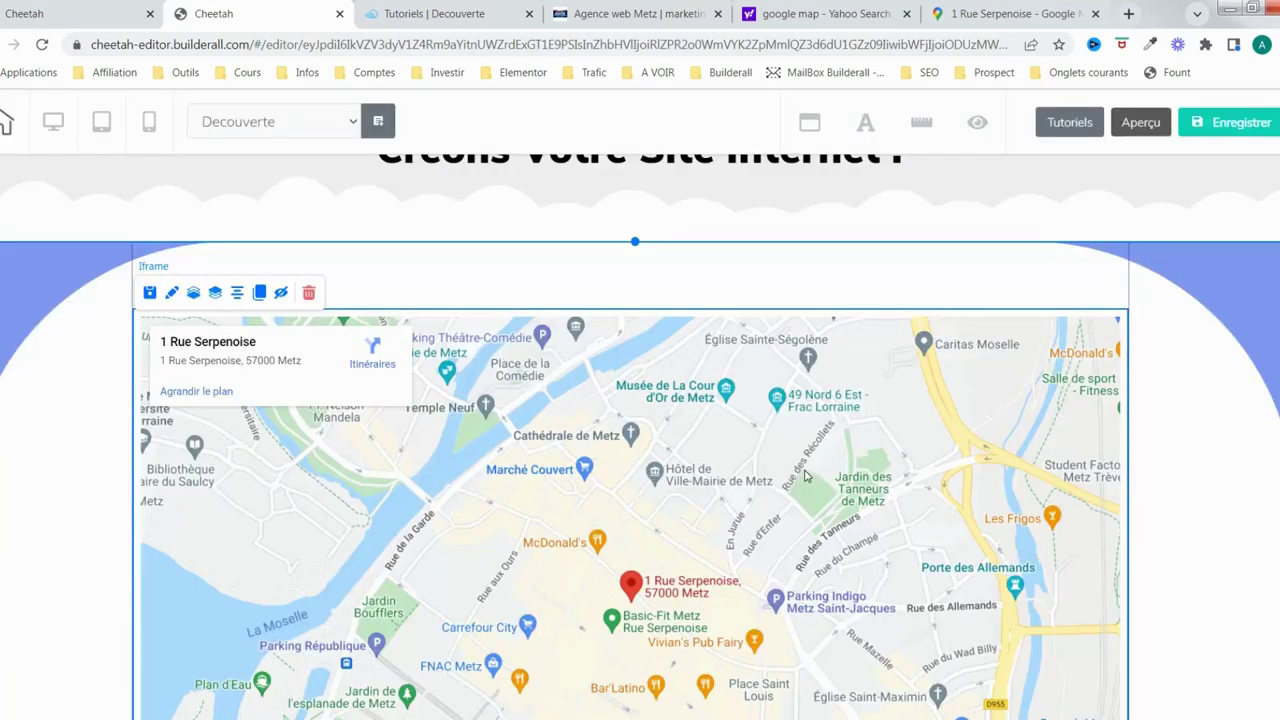
scroll(781, 515, down, 1)
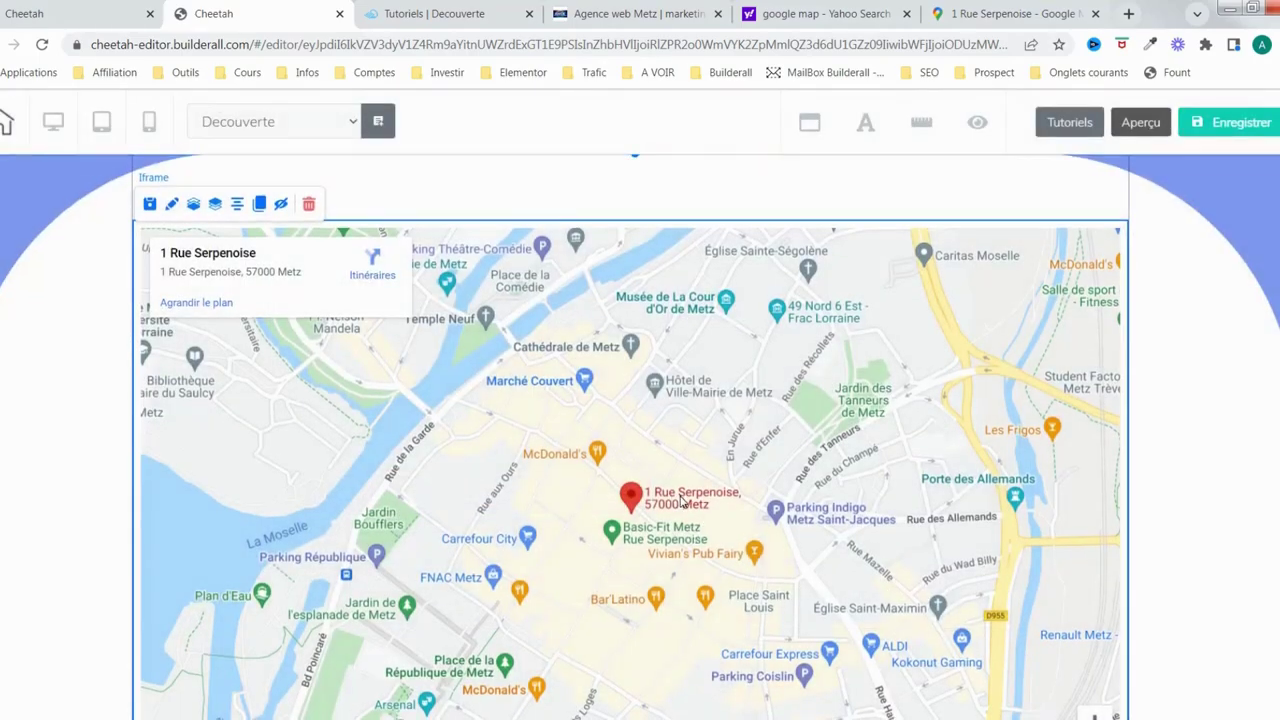
scroll(683, 503, down, 2)
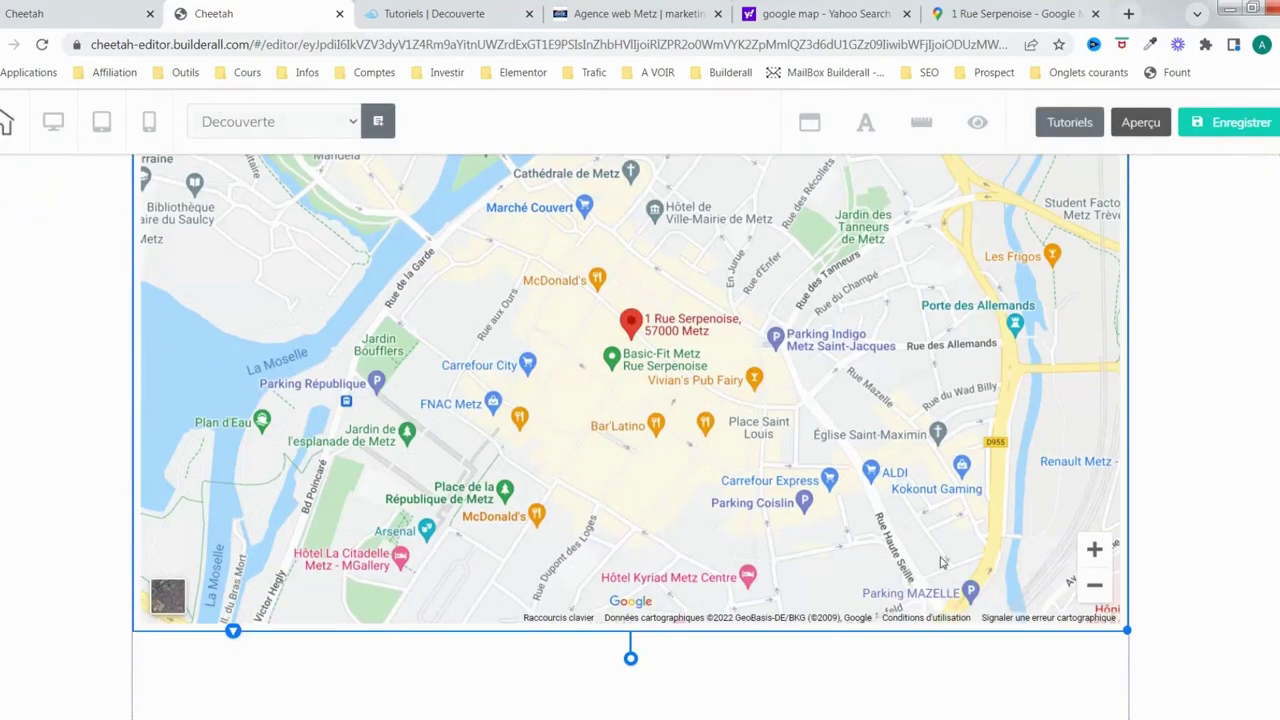
Reload the published Decouverte page, check the enlarged map and zoom in on it
click(410, 13)
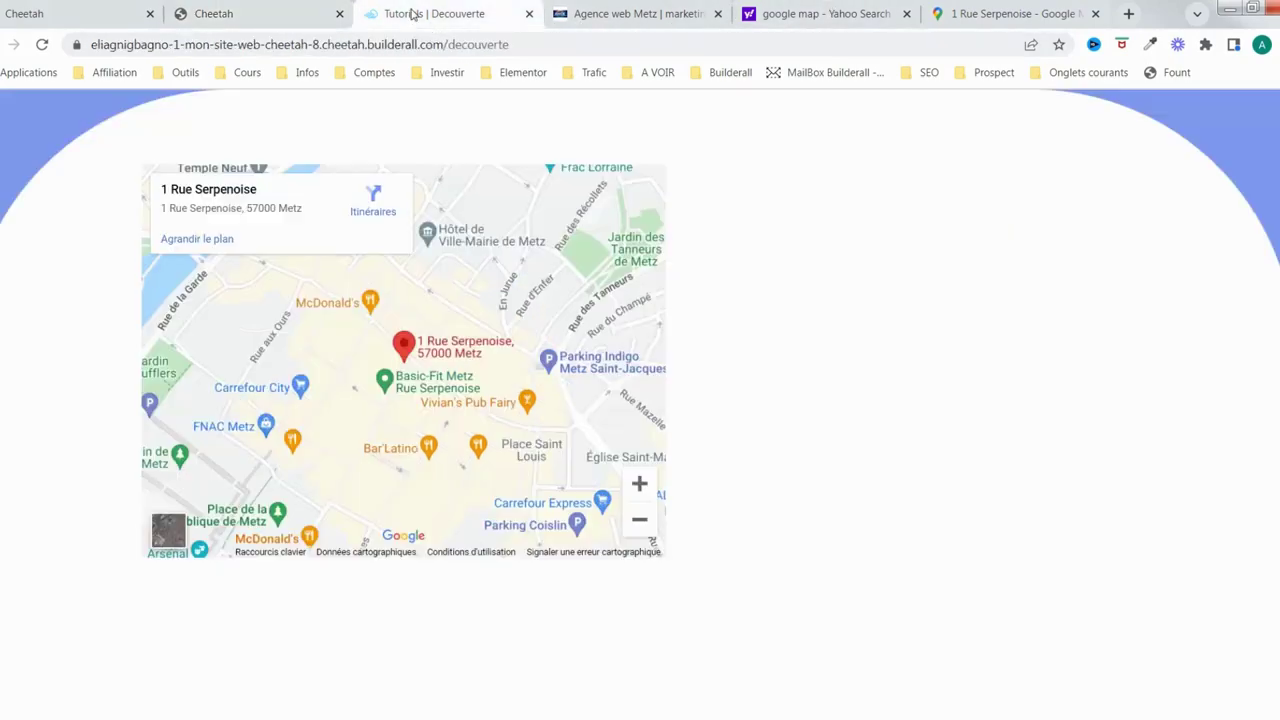
click(42, 47)
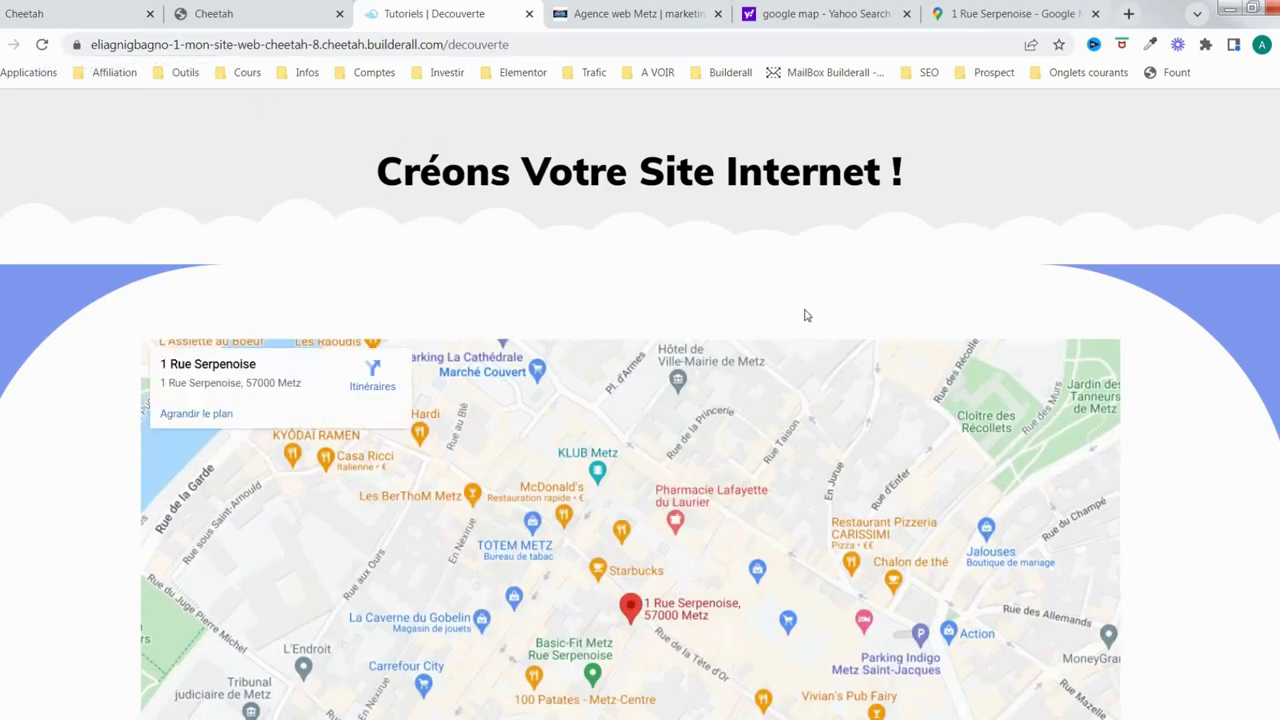
scroll(806, 311, down, 2)
scroll(1082, 496, down, 1)
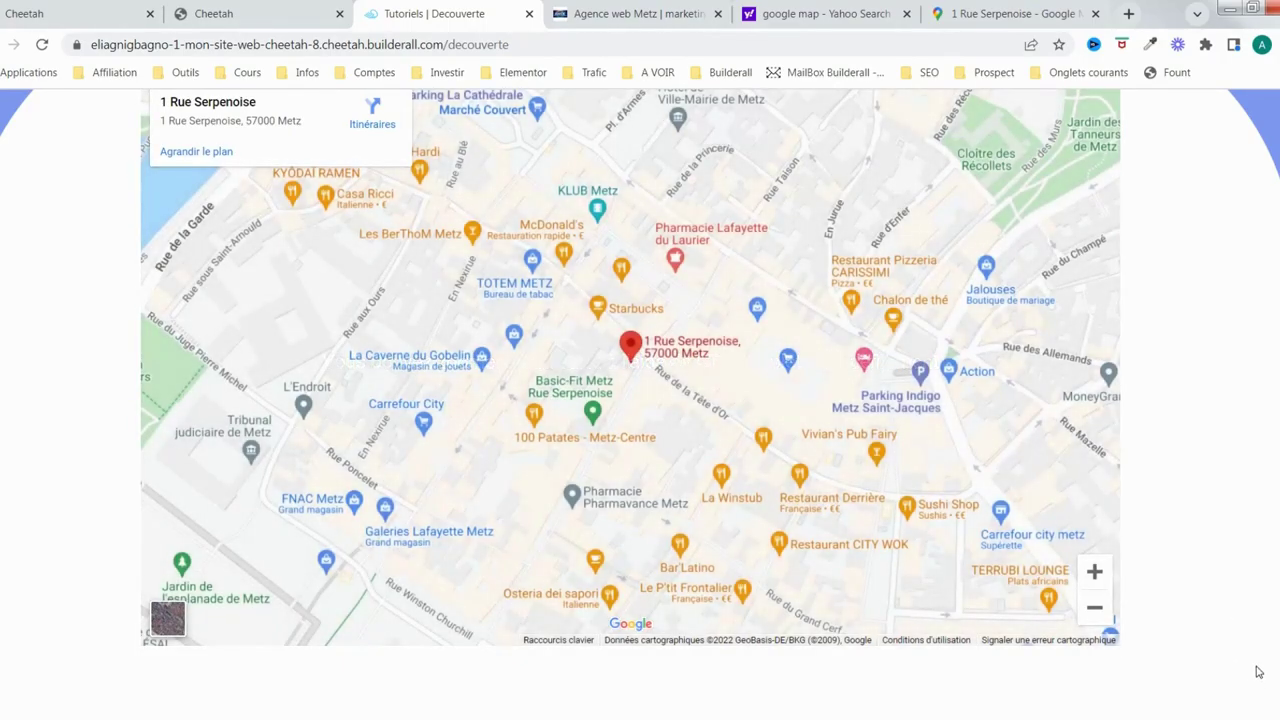
click(1104, 577)
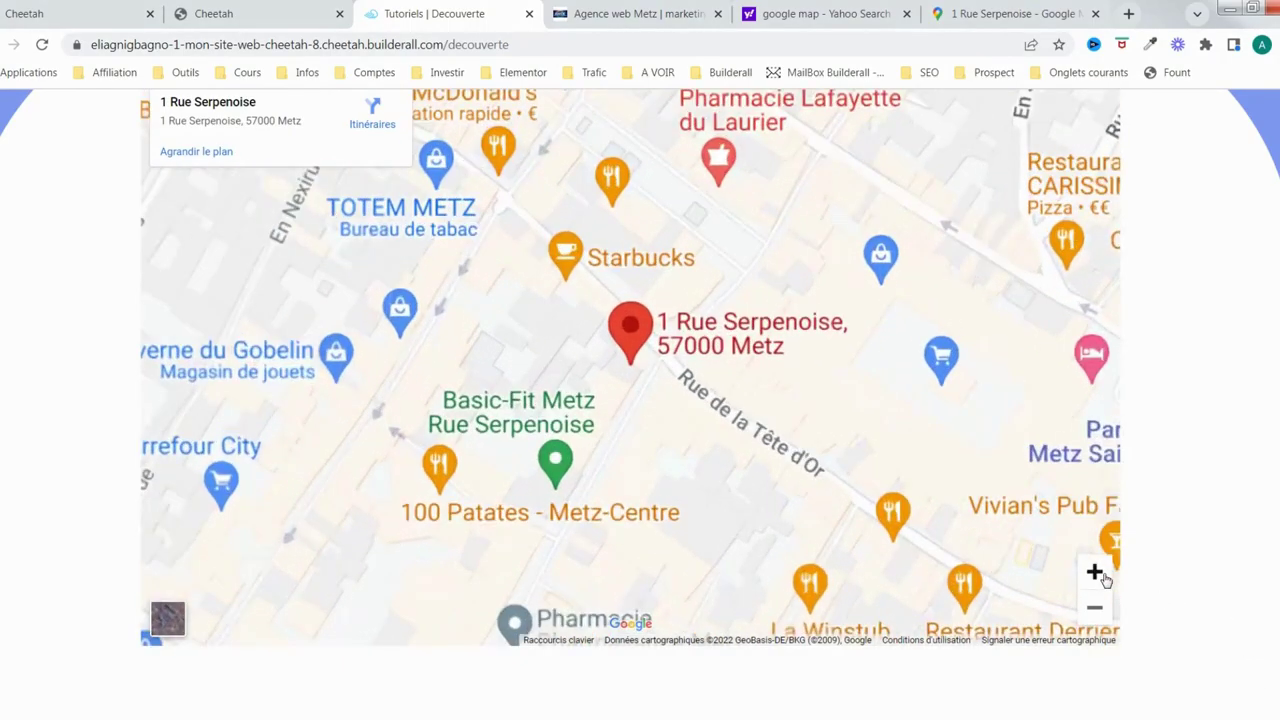
Zoom in further on the embedded map of the published page
click(1104, 577)
click(1104, 577)
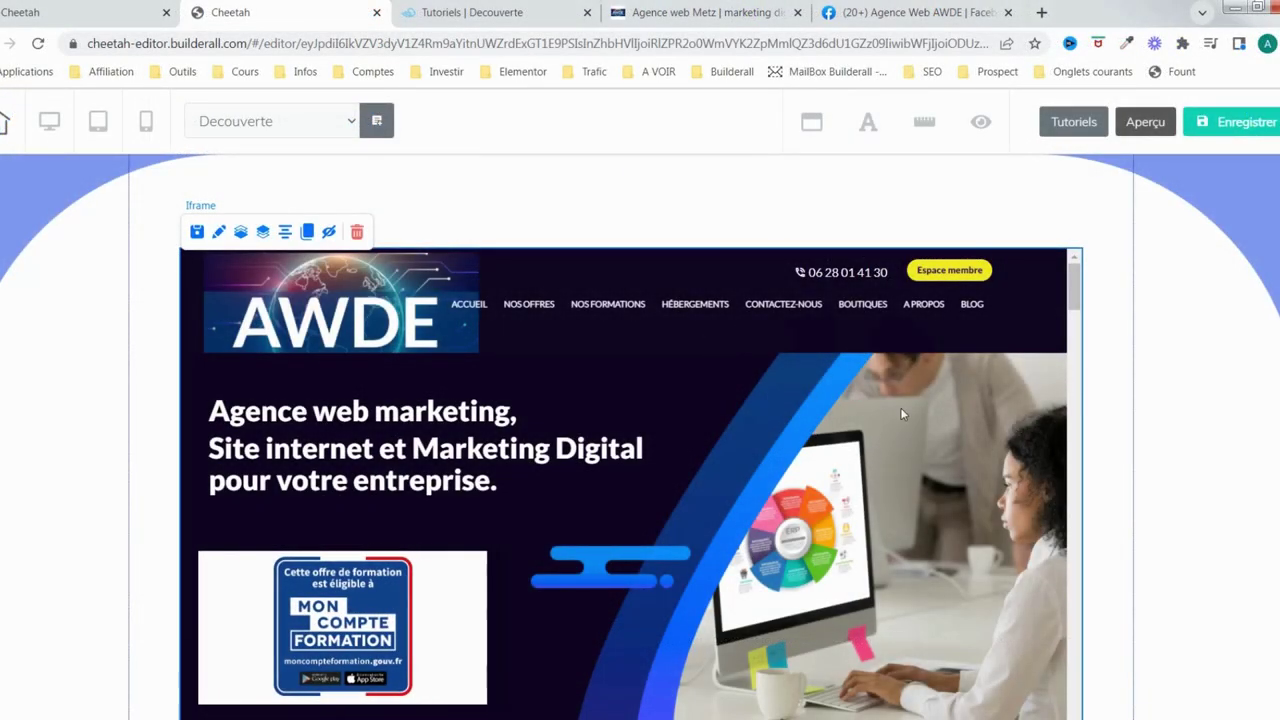
Switch to the Agence Web AWDE Facebook page, dismiss the open embed dialog and copy the pinned video post's embed code
click(940, 18)
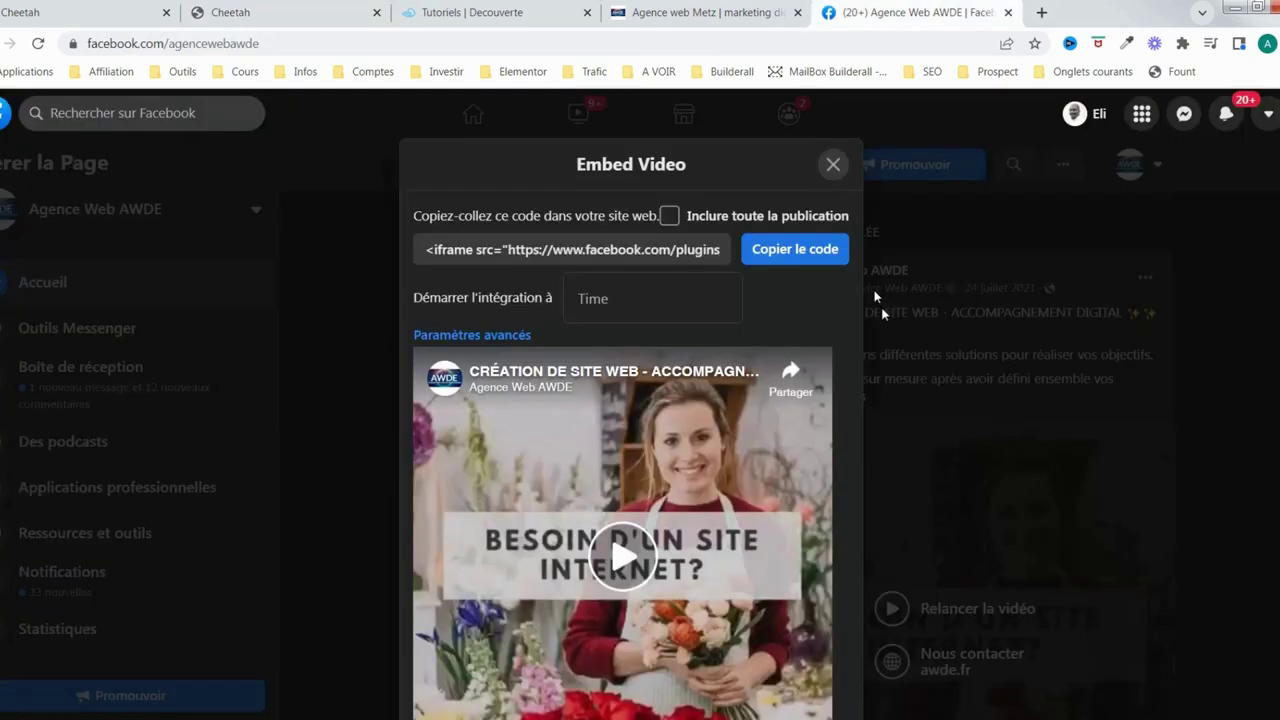
click(833, 164)
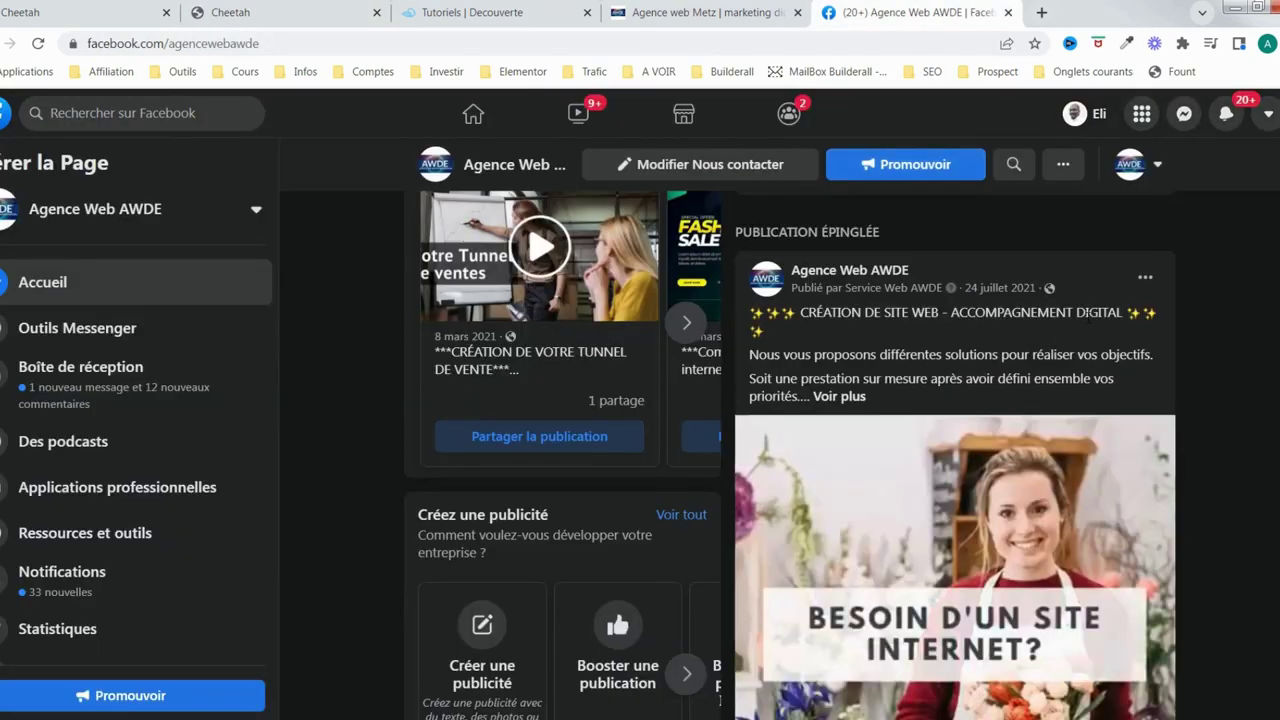
scroll(1236, 346, up, 6)
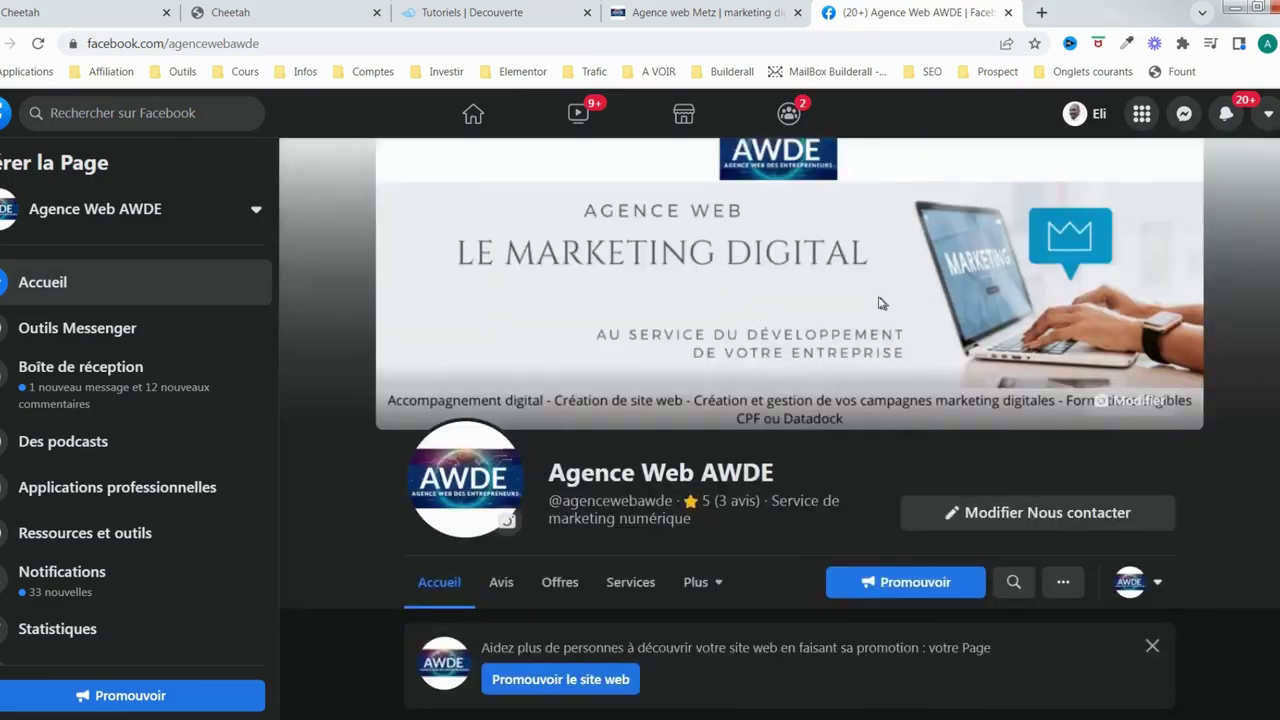
scroll(900, 310, down, 8)
scroll(1000, 328, up, 5)
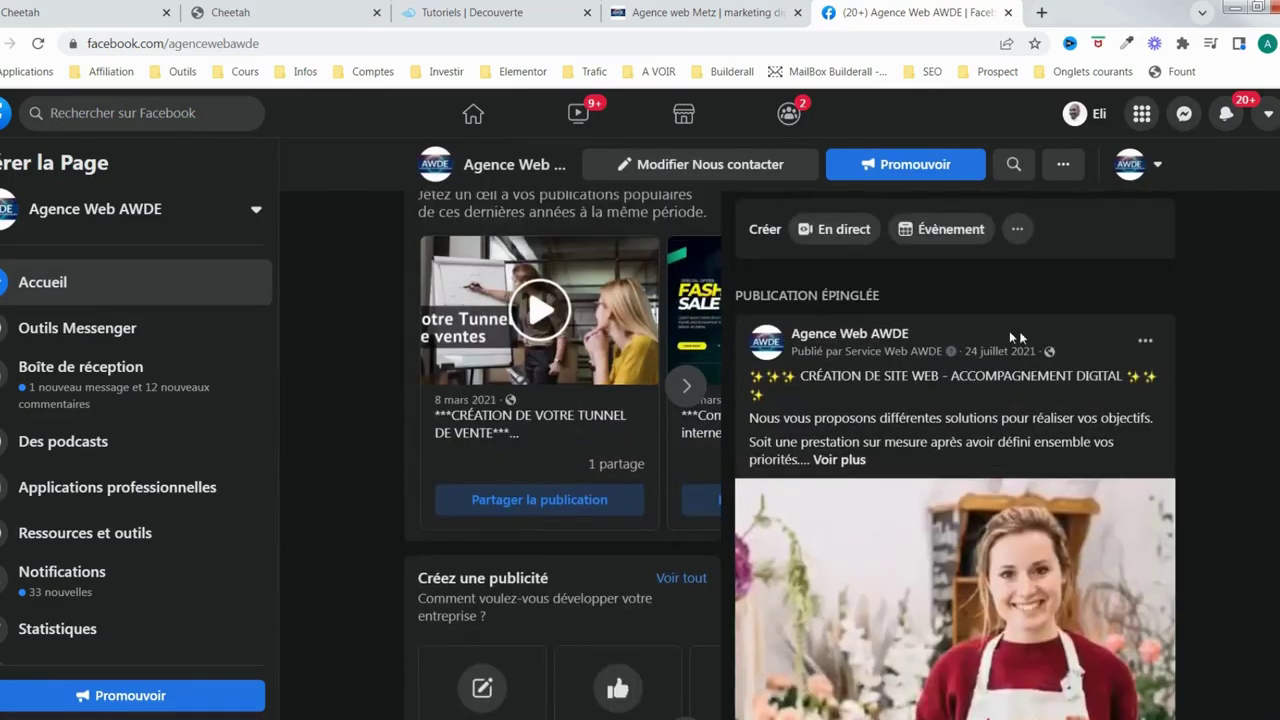
scroll(950, 360, down, 1)
scroll(1149, 295, down, 3)
scroll(1149, 295, up, 2)
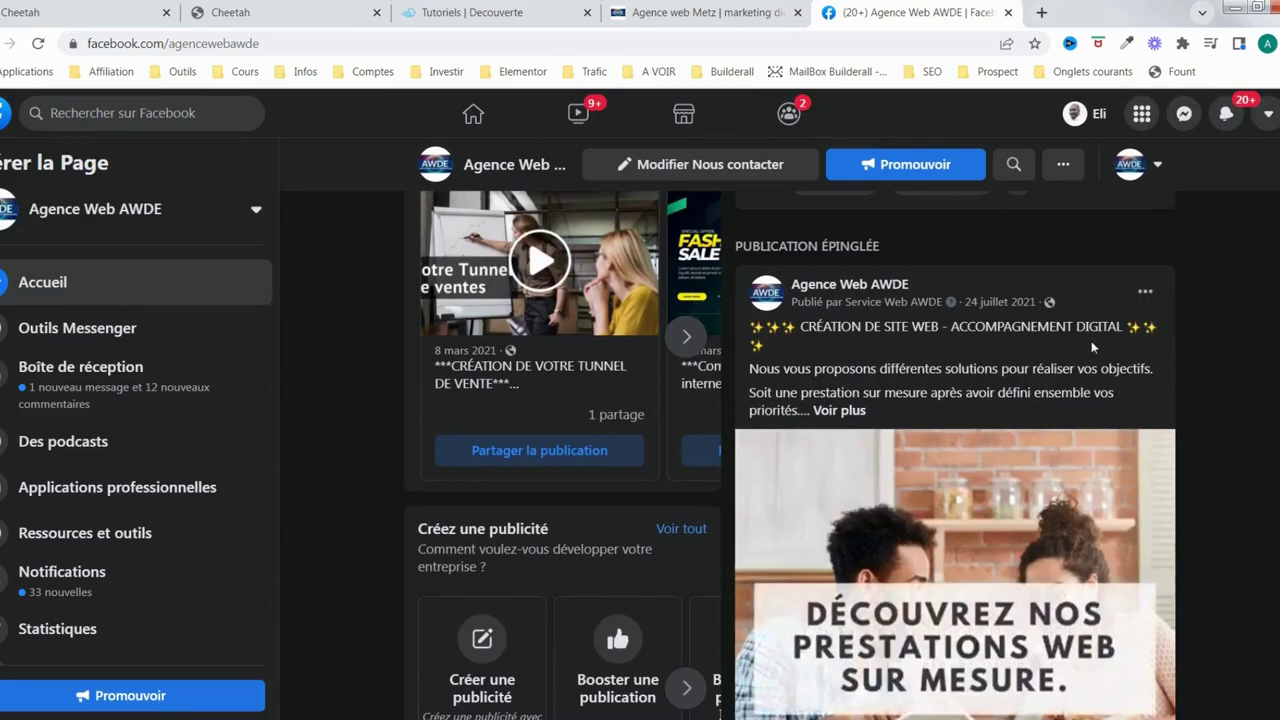
click(1147, 294)
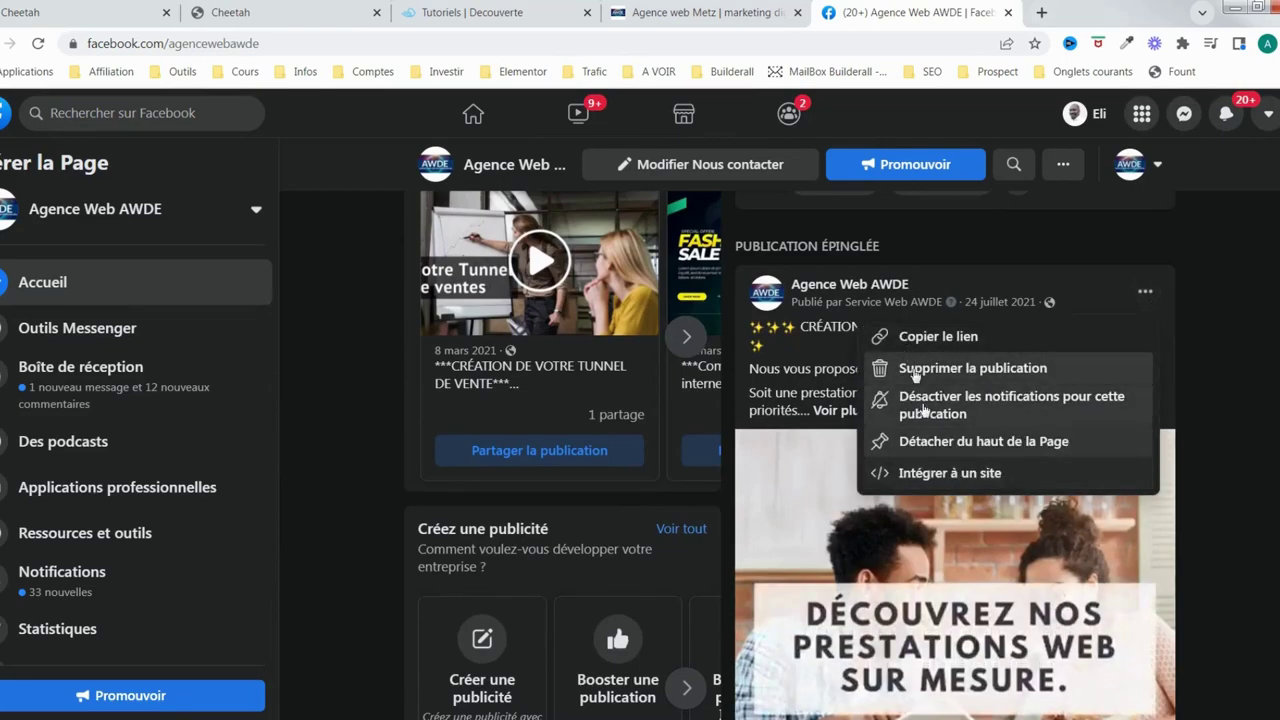
click(950, 474)
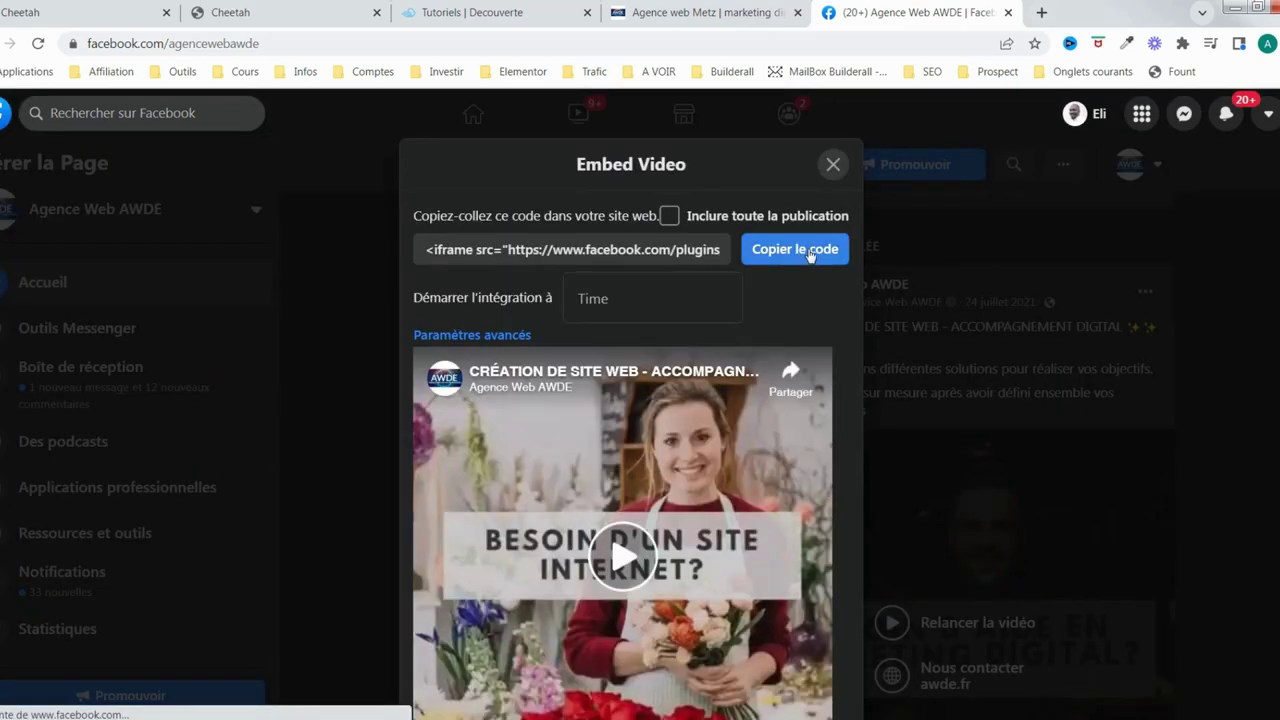
click(810, 254)
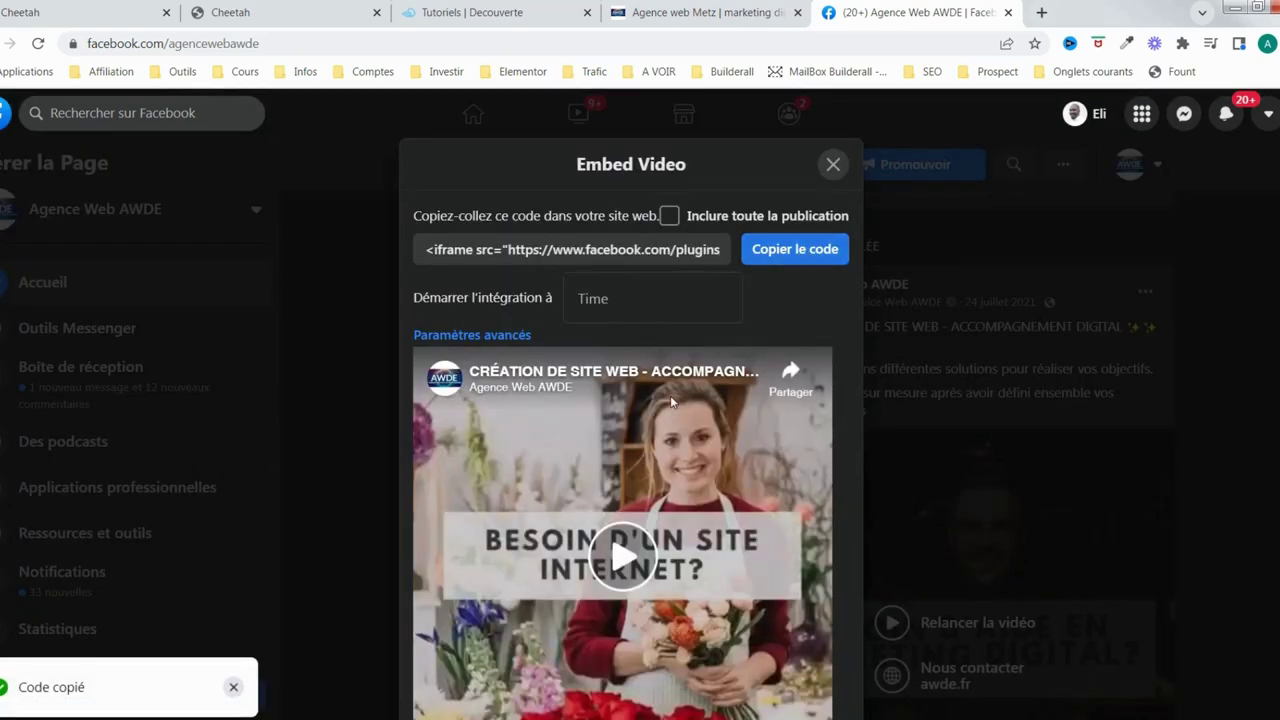
In the Cheetah iframe's settings, paste the Facebook video code as the embedded document and clear the embedded URL
click(350, 13)
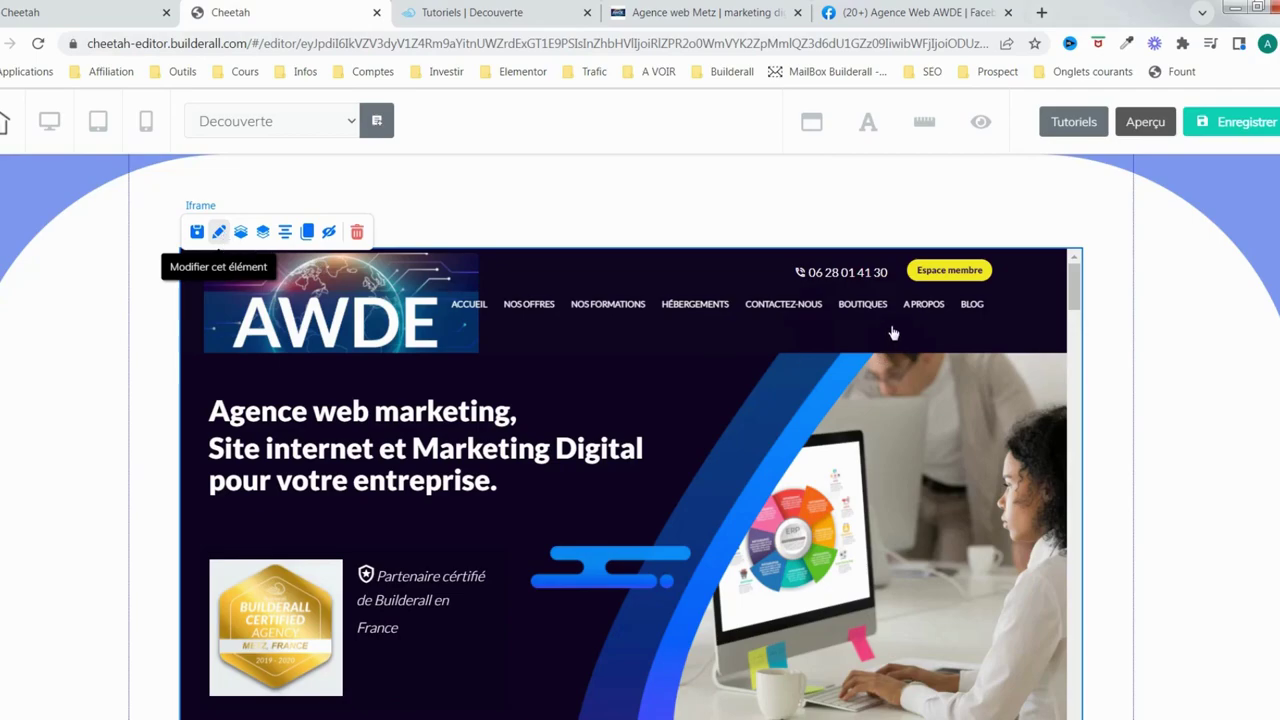
click(1006, 408)
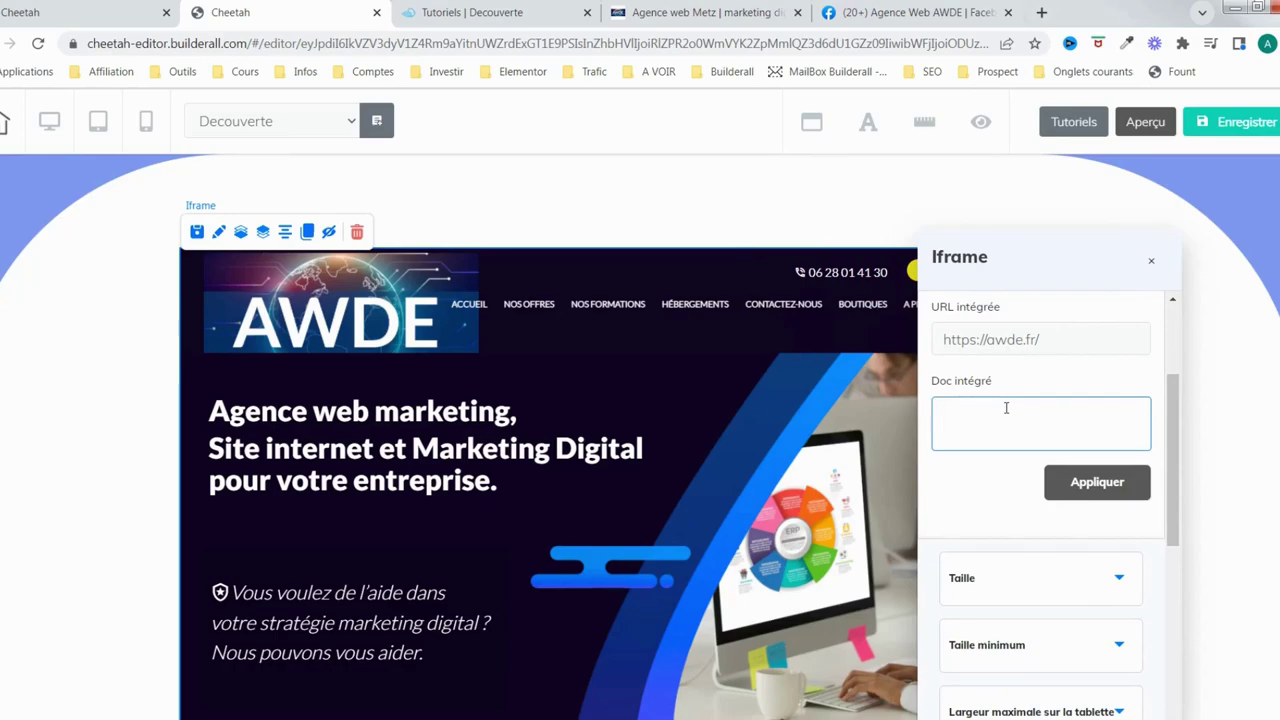
key(ctrl+v)
triple_click(938, 339)
key(BackSpace)
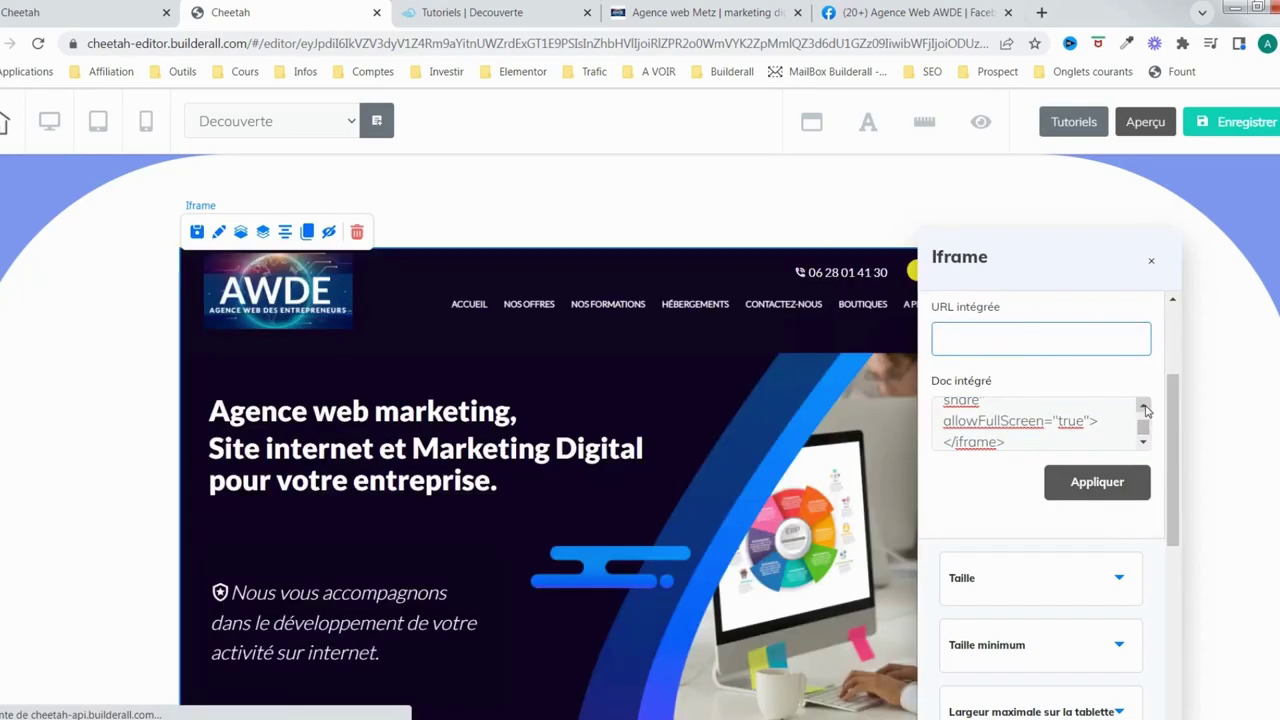
Set the iframe width attribute in the embedded Facebook video code to 100%
click(1146, 408)
click(1146, 408)
click(1146, 408)
click(1146, 408)
click(1146, 408)
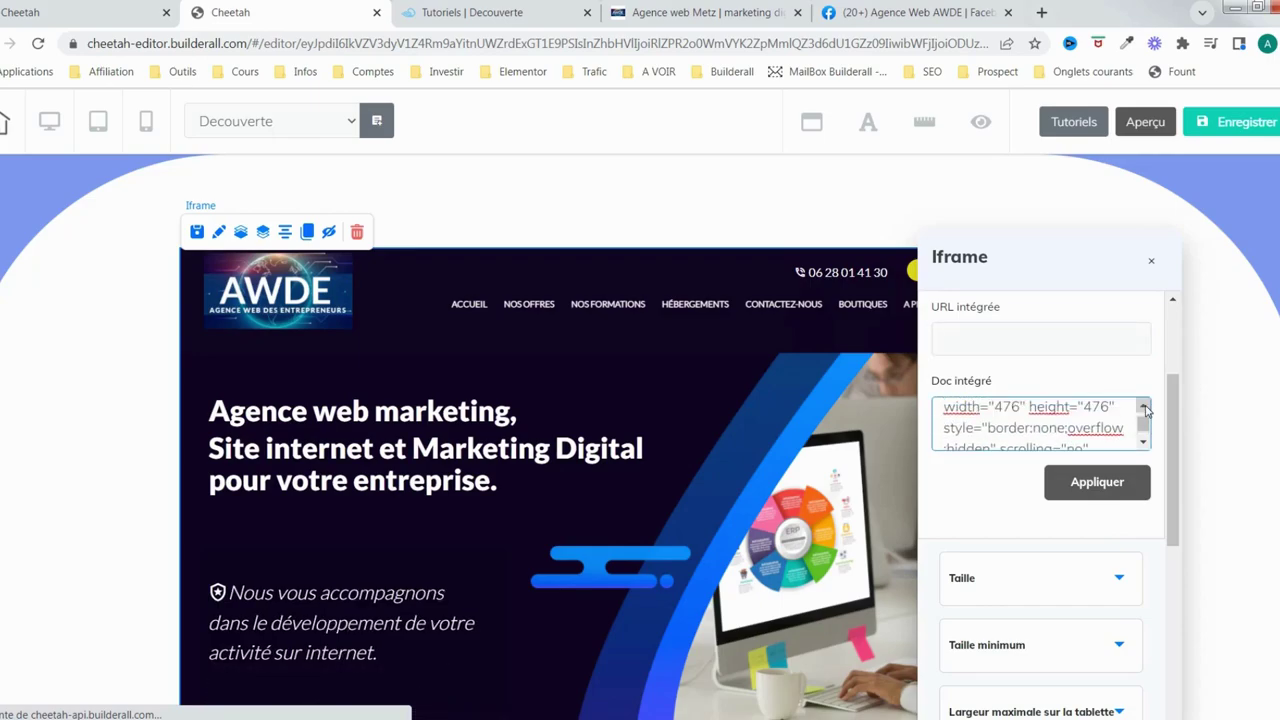
double_click(1017, 407)
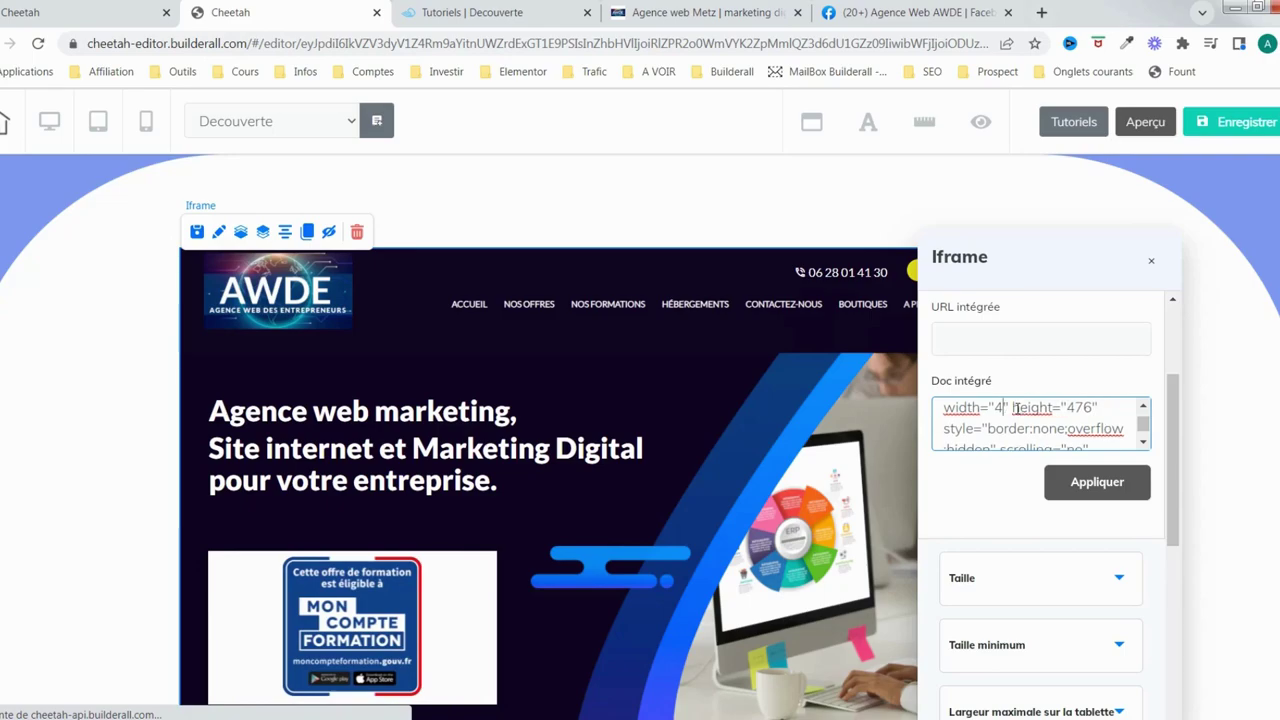
text(100%)
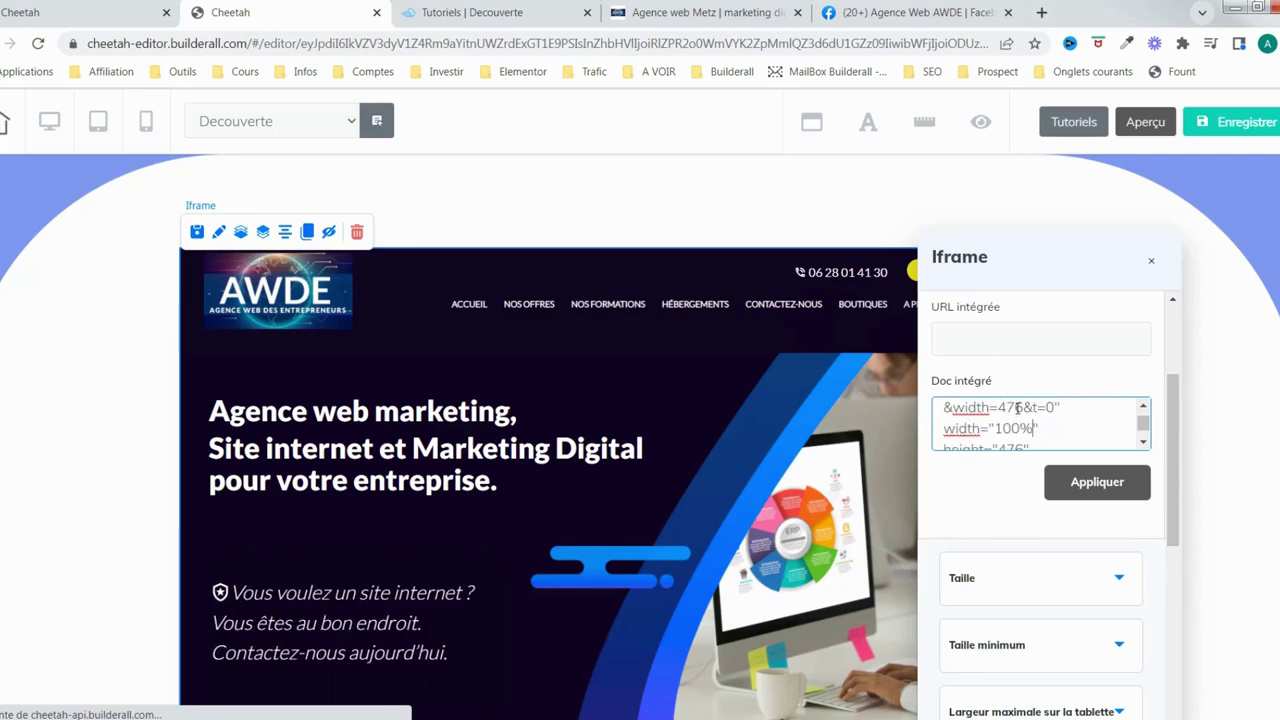
Set the height in the embedded Facebook video code to 100% and apply the iframe settings
key(Down)
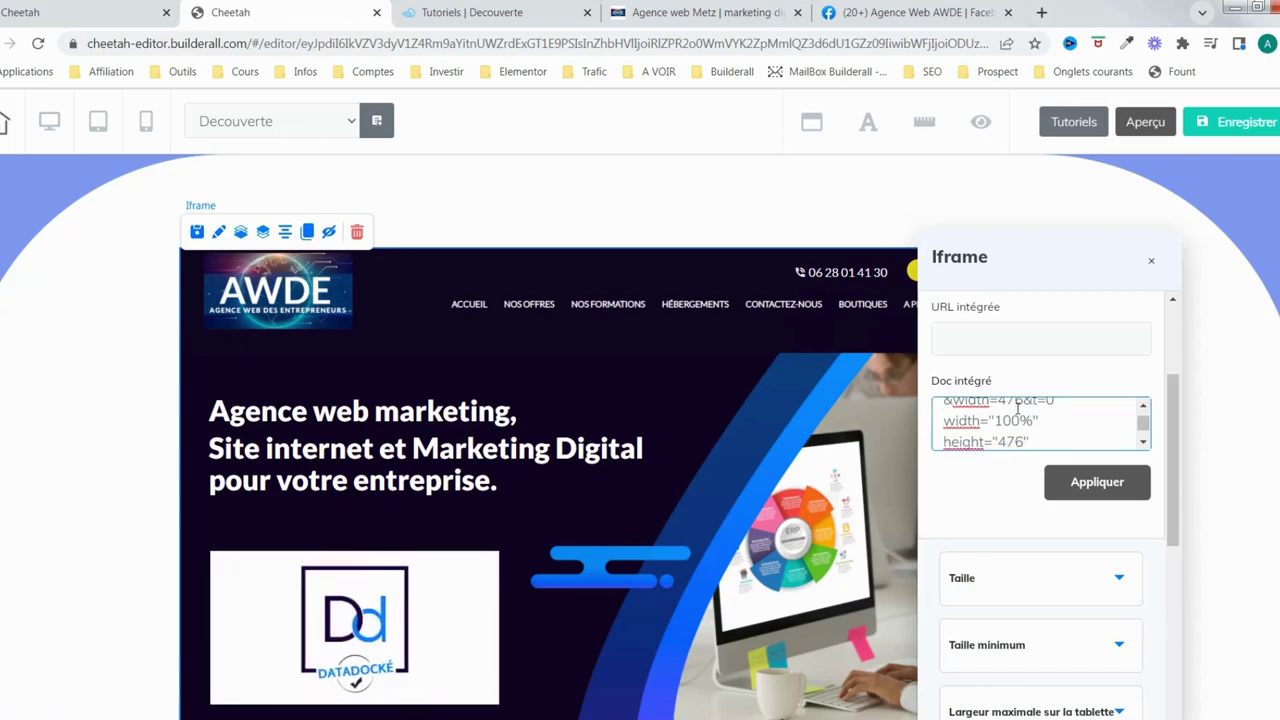
key(Left)
key(Left)
key(BackSpace)
key(BackSpace)
text(100)
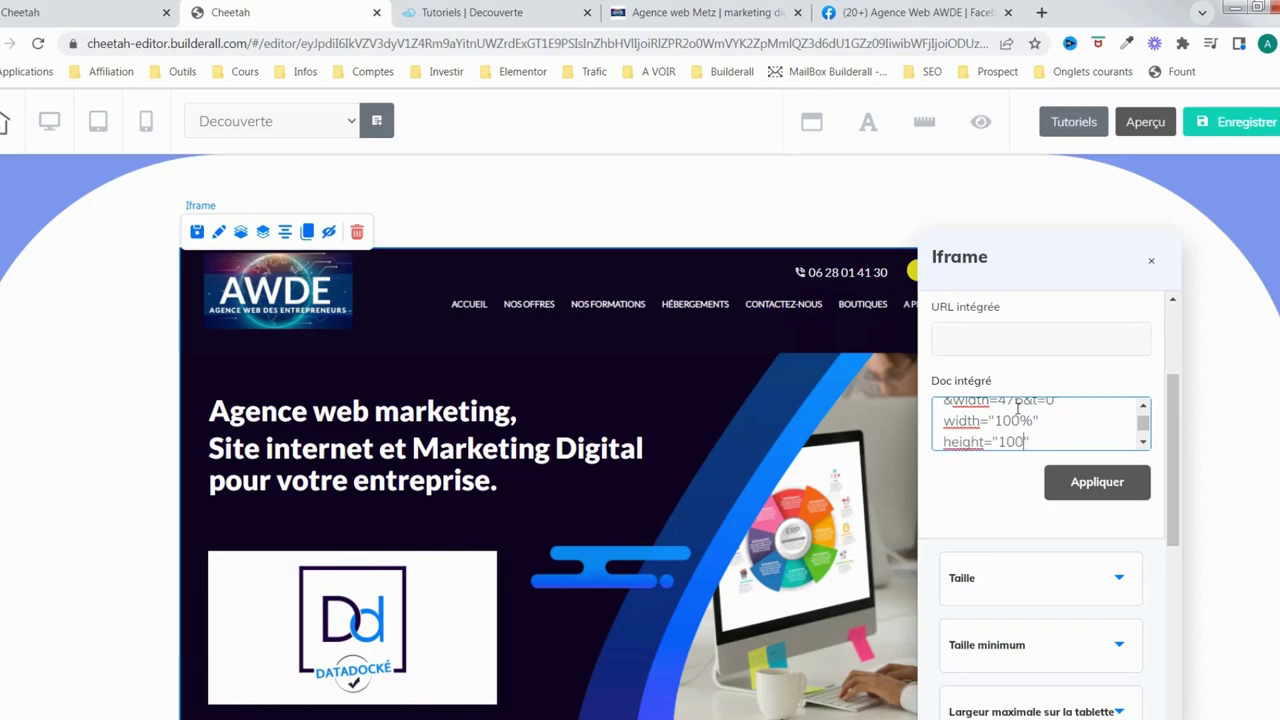
click(1121, 484)
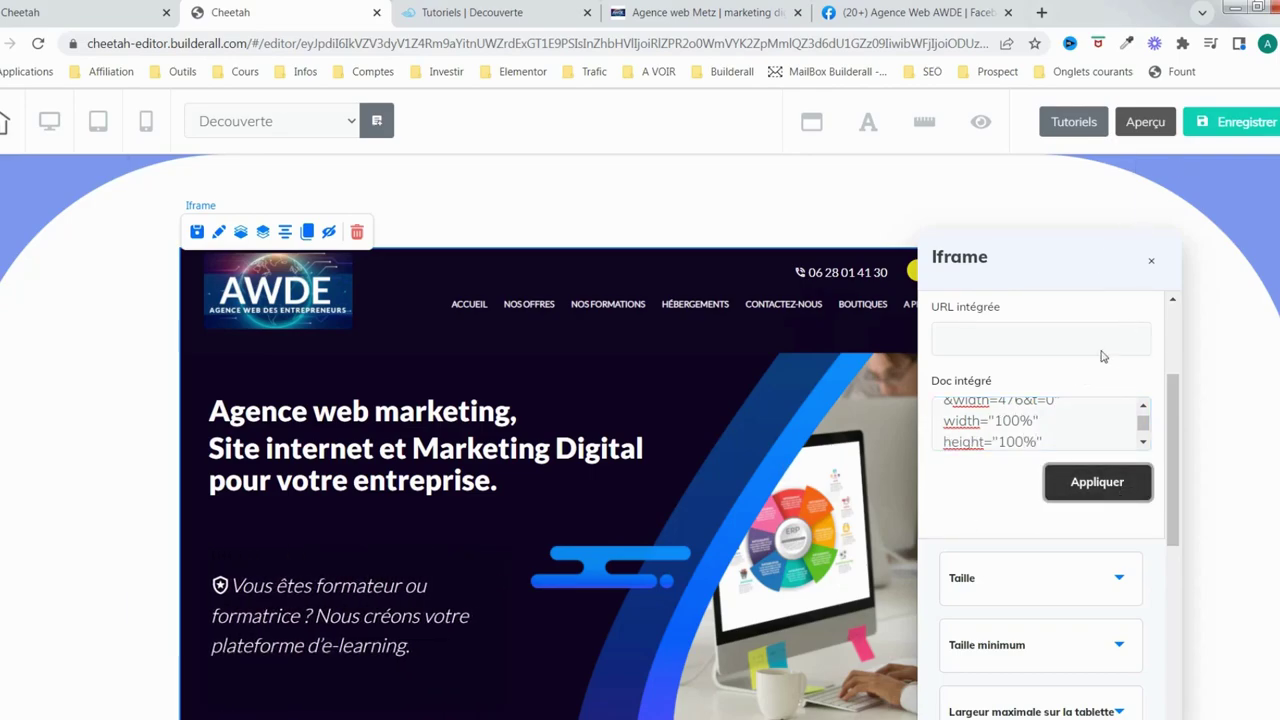
Save the page with the embedded Facebook video, publish the site and dismiss the publication notice
click(1236, 130)
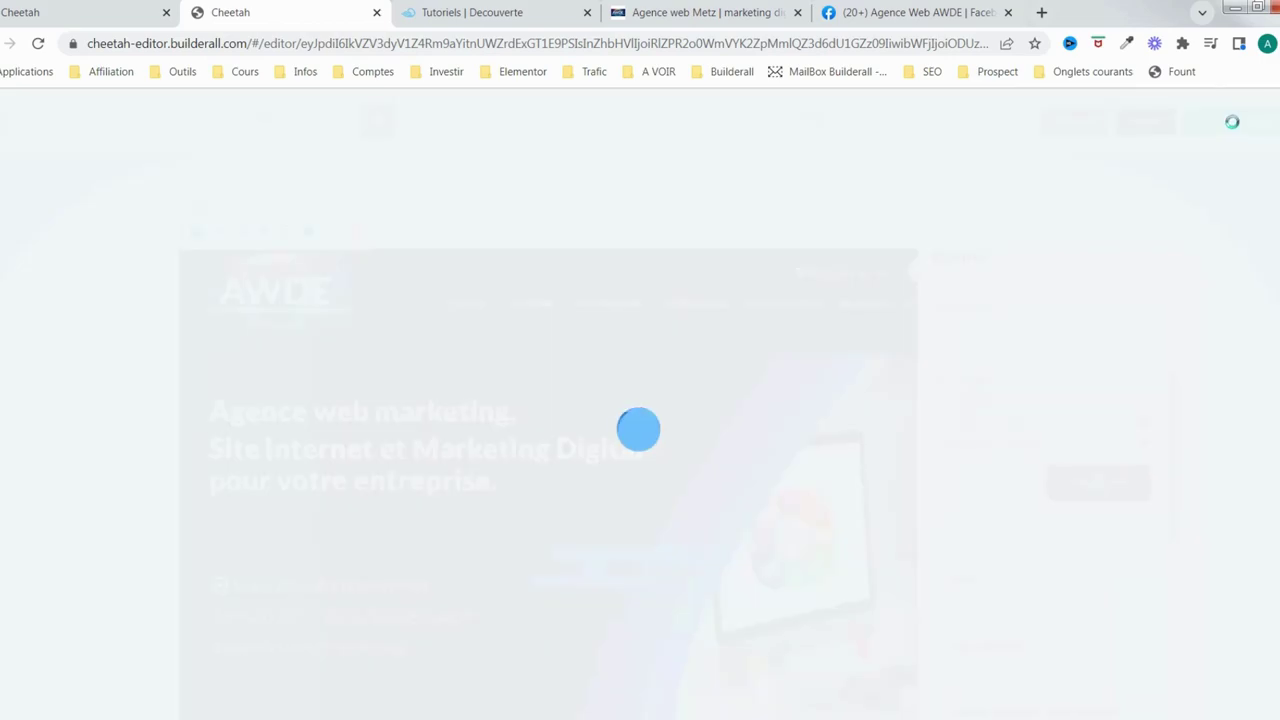
click(1236, 130)
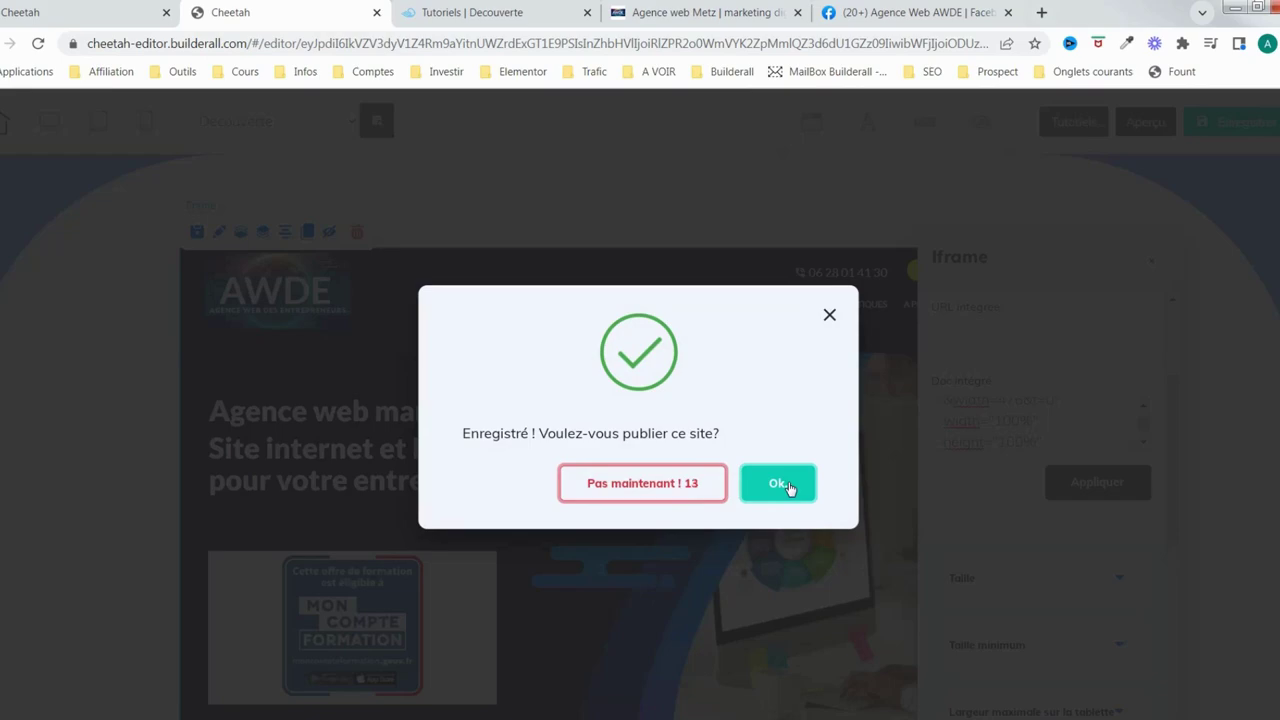
click(778, 484)
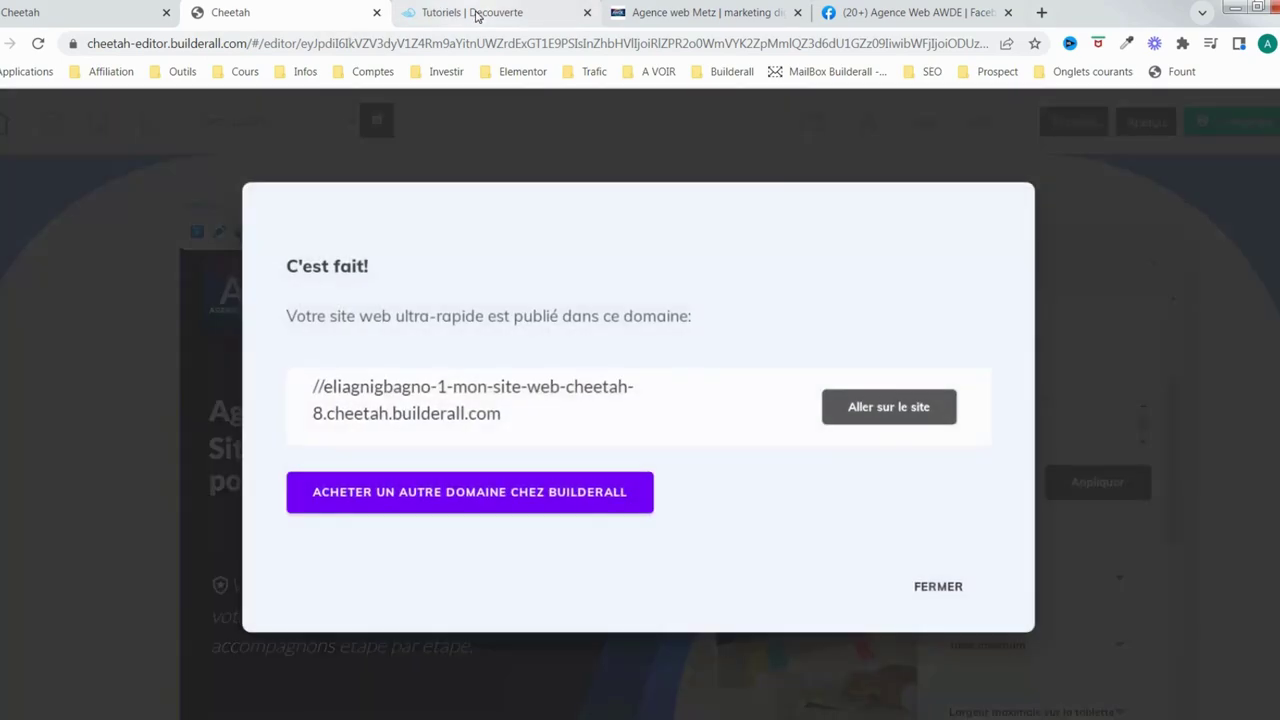
click(938, 588)
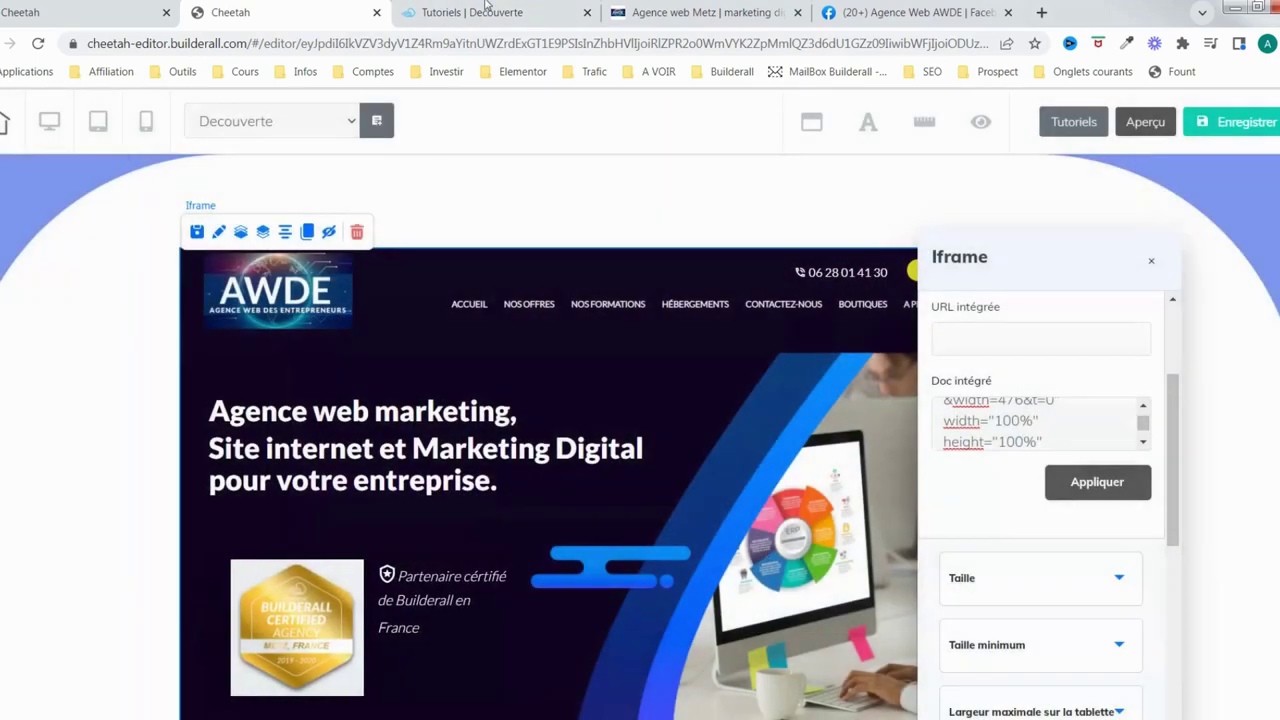
Open the published Decouverte page and check how the Facebook video fills its frame
click(483, 14)
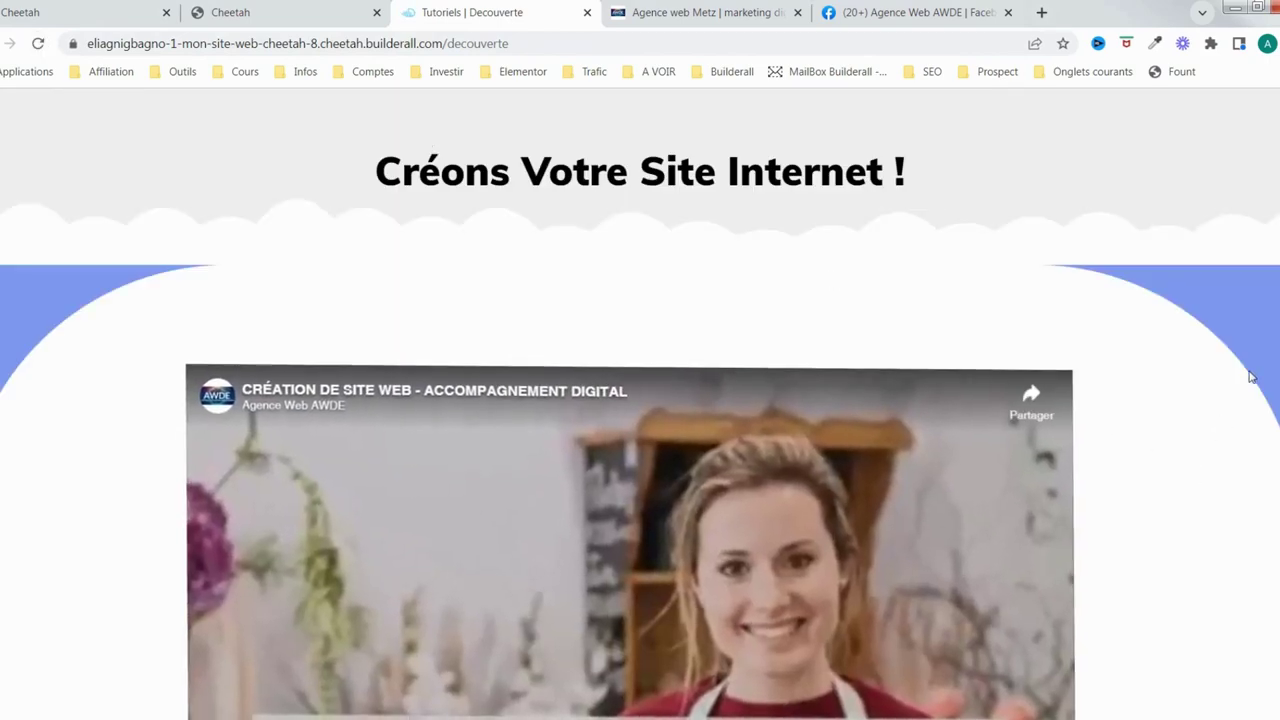
scroll(1245, 374, down, 3)
scroll(1240, 374, down, 1)
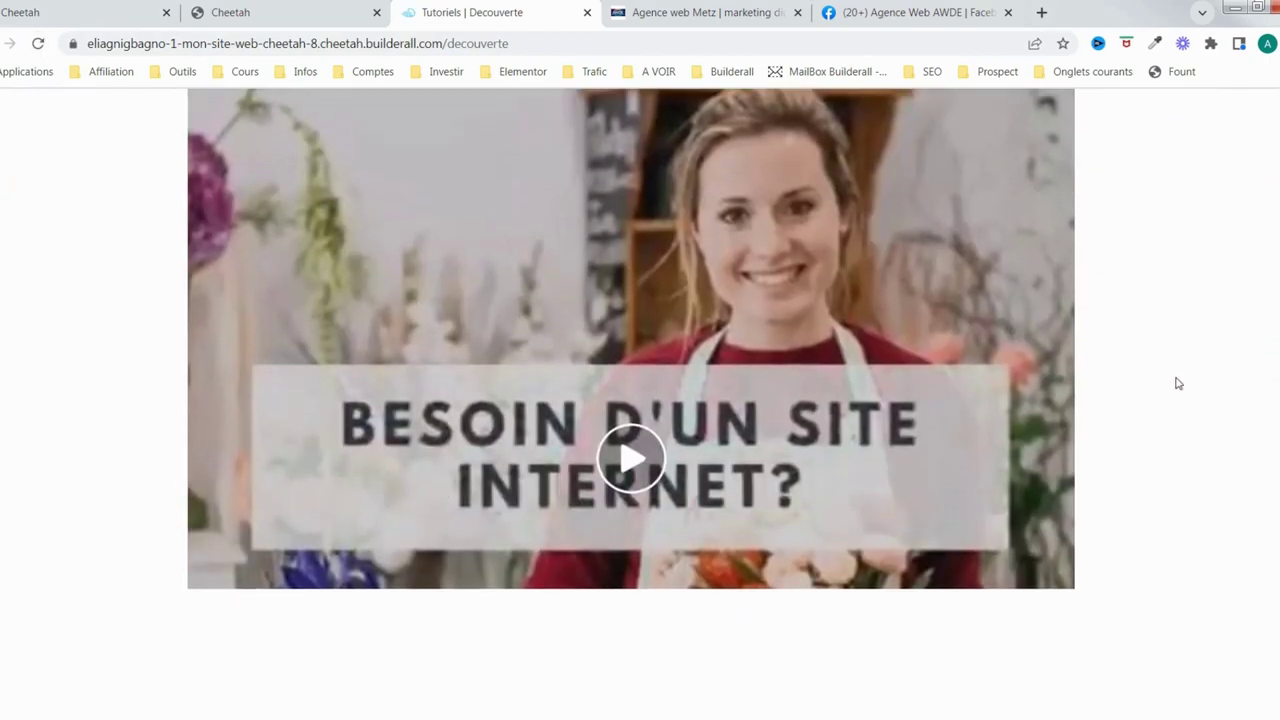
scroll(1176, 384, down, 1)
scroll(720, 498, up, 2)
scroll(720, 498, down, 2)
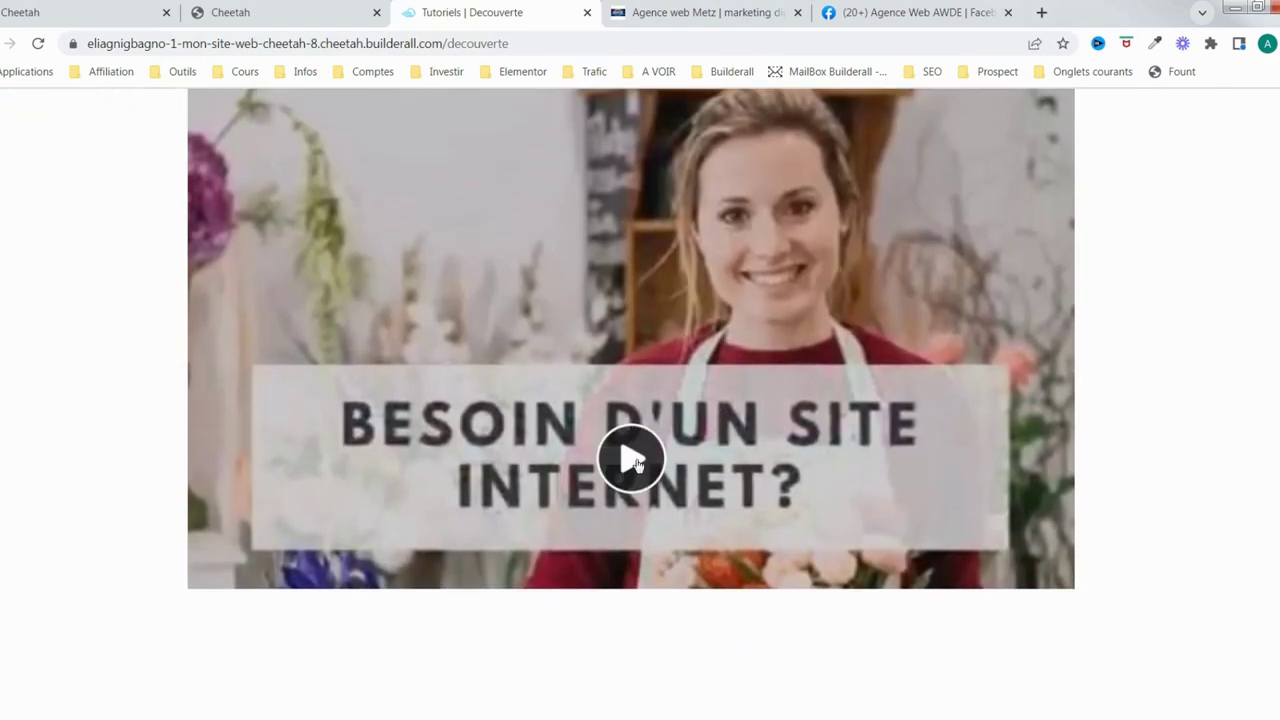
Play the embedded Facebook video on the published page, pause it, reload the page and view the frame again
click(634, 462)
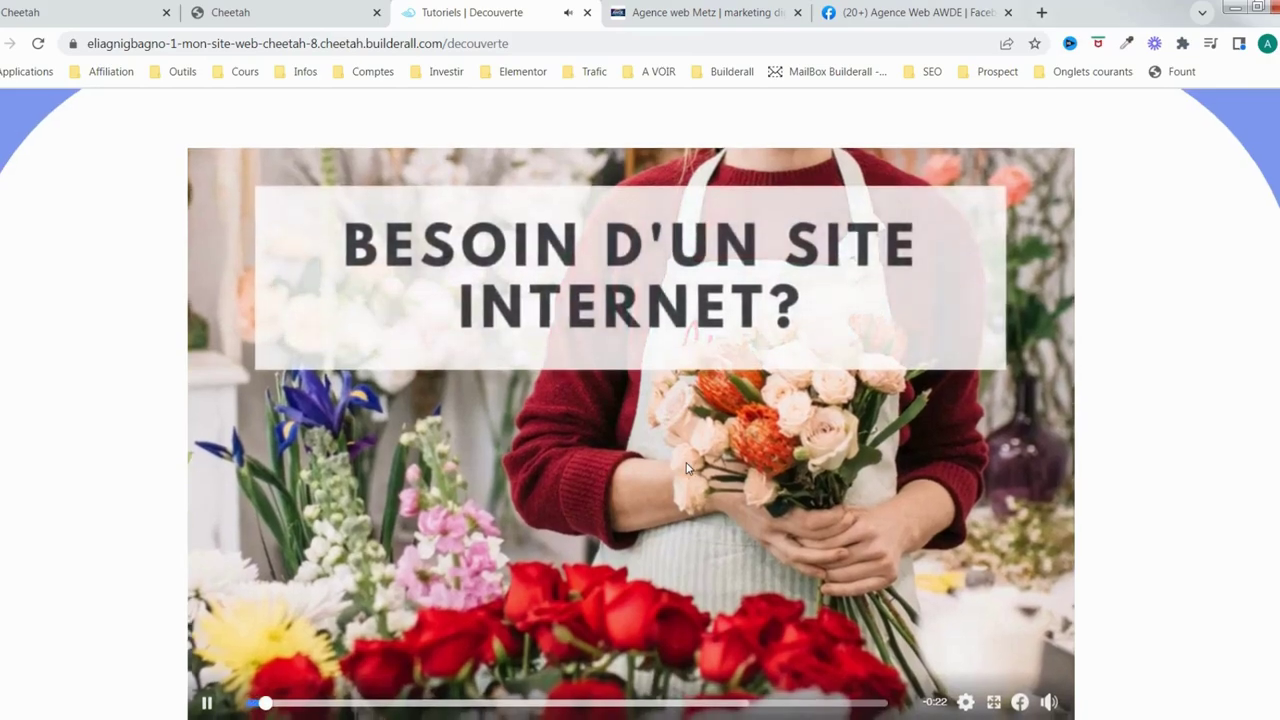
scroll(720, 460, down, 2)
scroll(720, 460, up, 1)
scroll(720, 463, up, 1)
scroll(819, 446, down, 6)
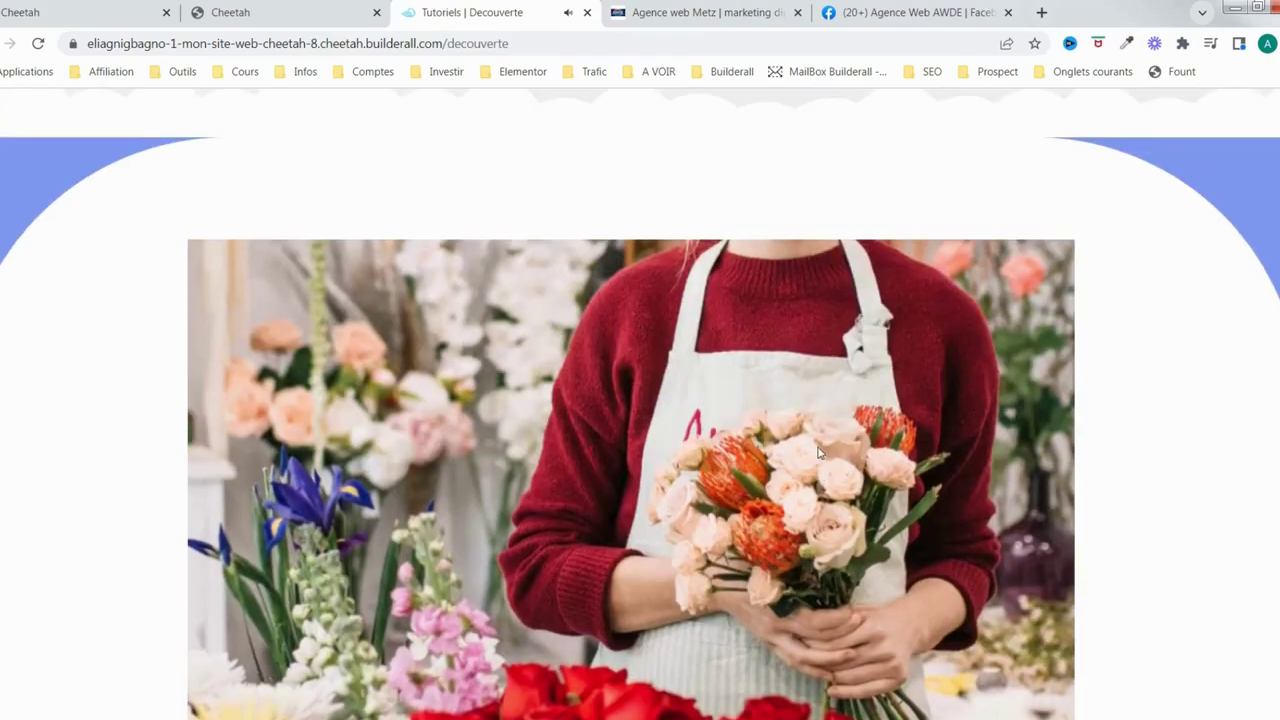
scroll(667, 535, up, 5)
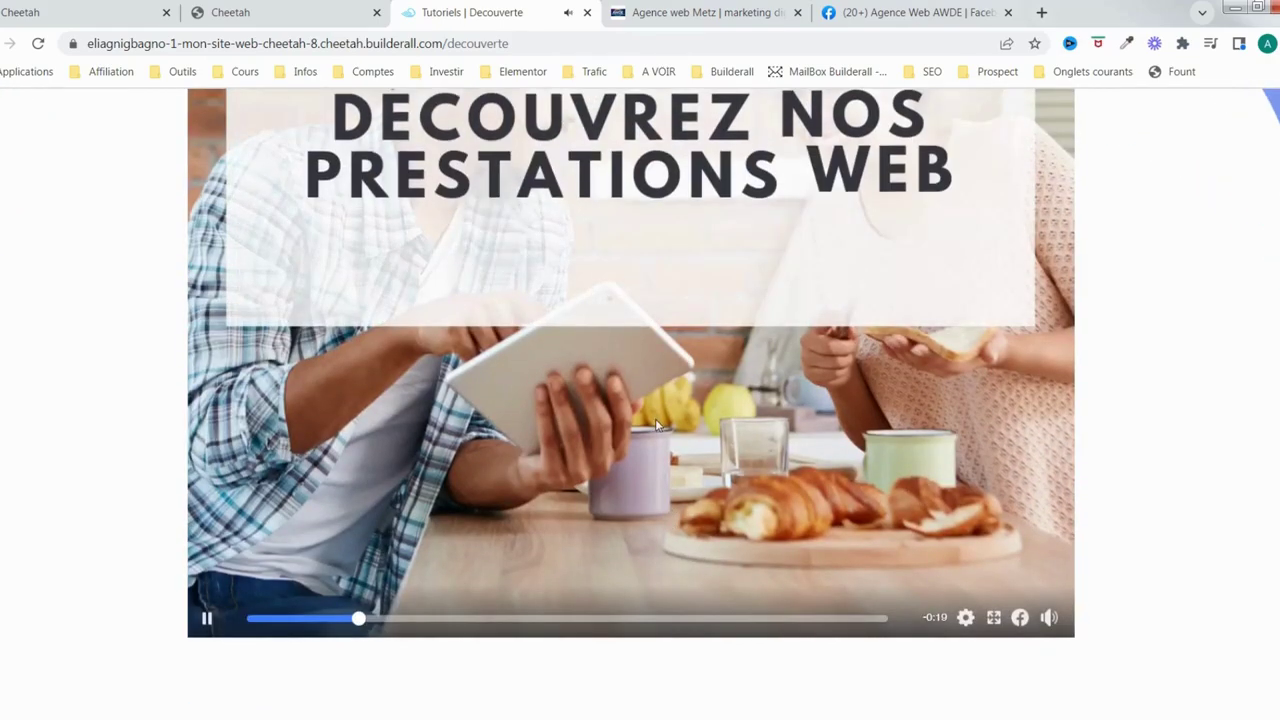
click(207, 617)
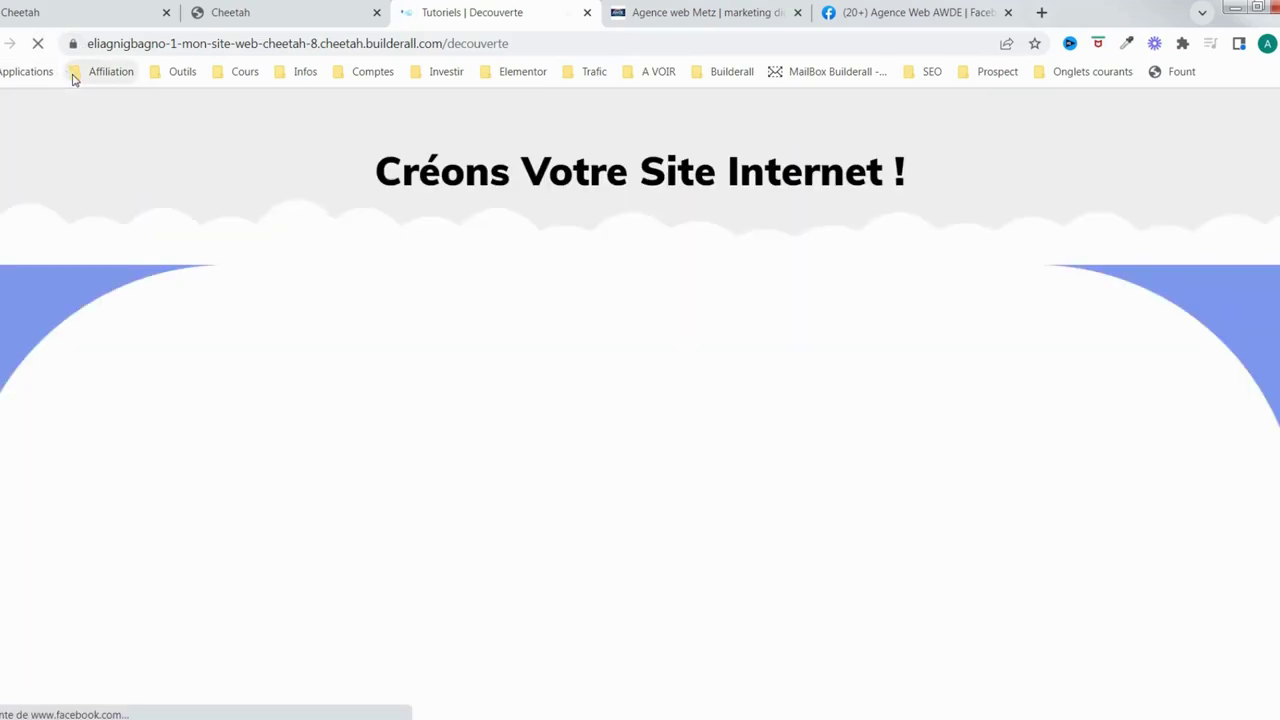
scroll(797, 520, down, 4)
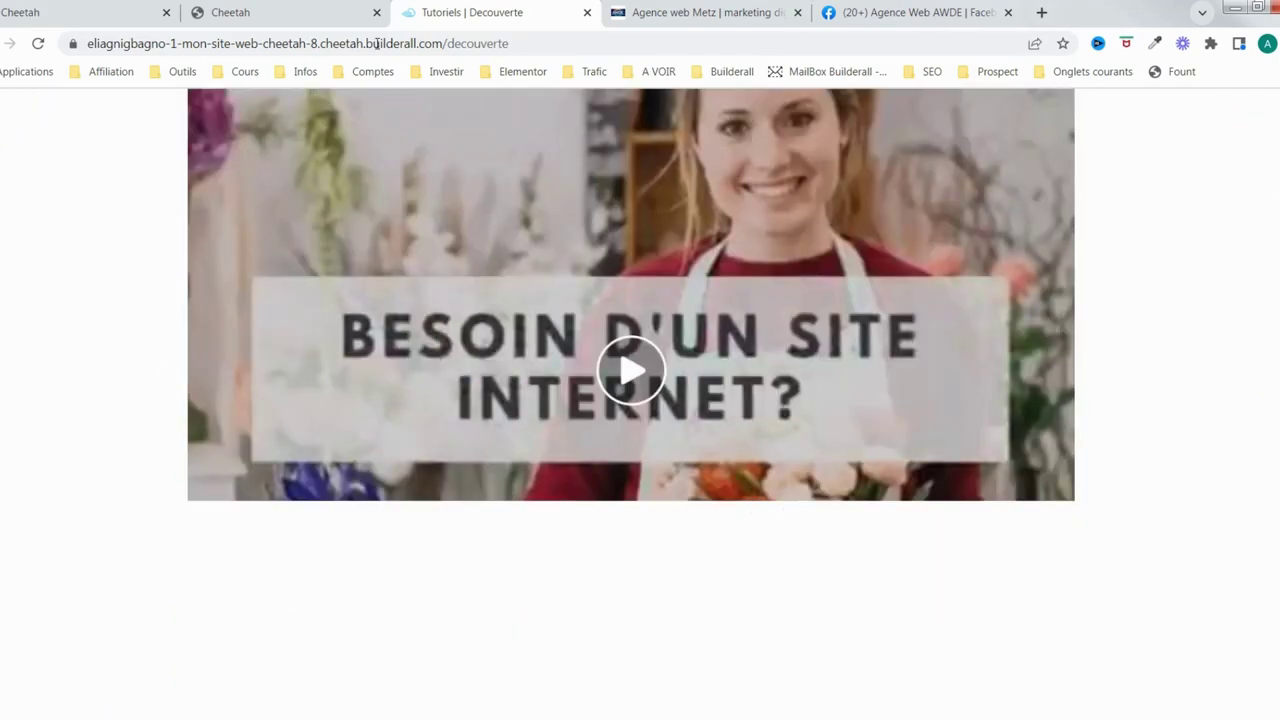
Return to the Cheetah editor, close the iframe settings and reload the editor to refresh the iframe content
click(308, 20)
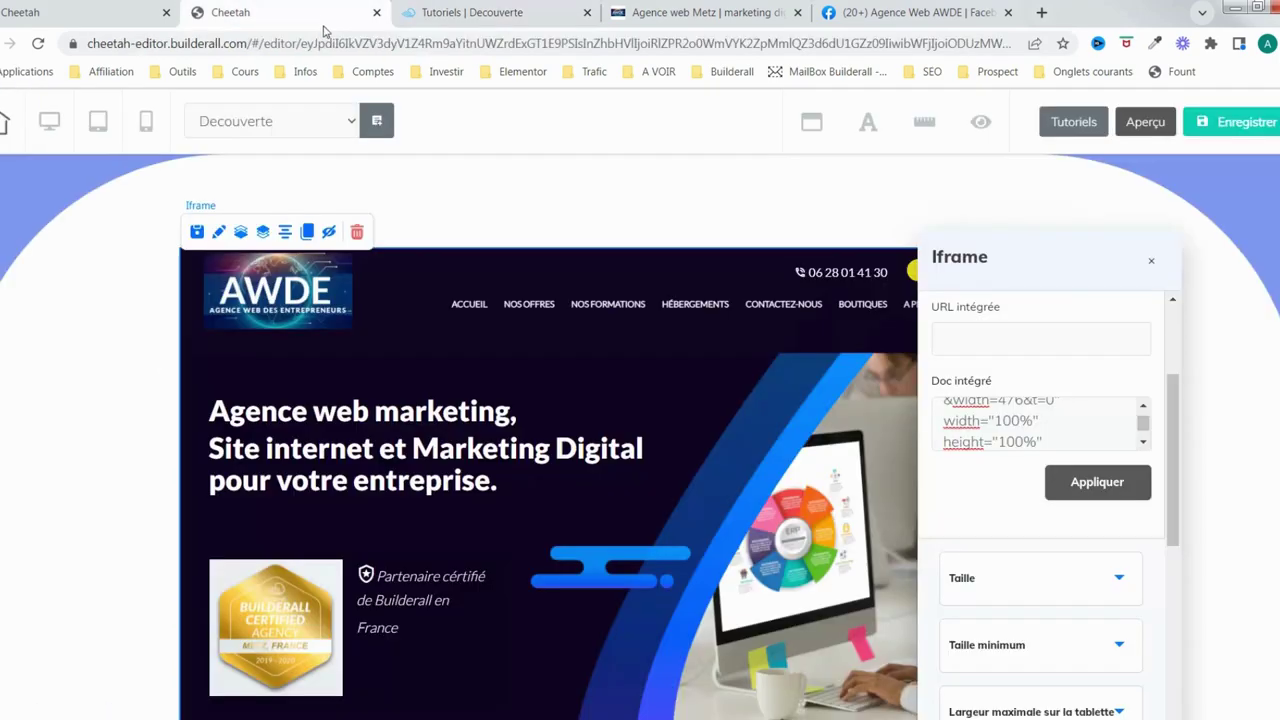
click(1214, 326)
click(38, 43)
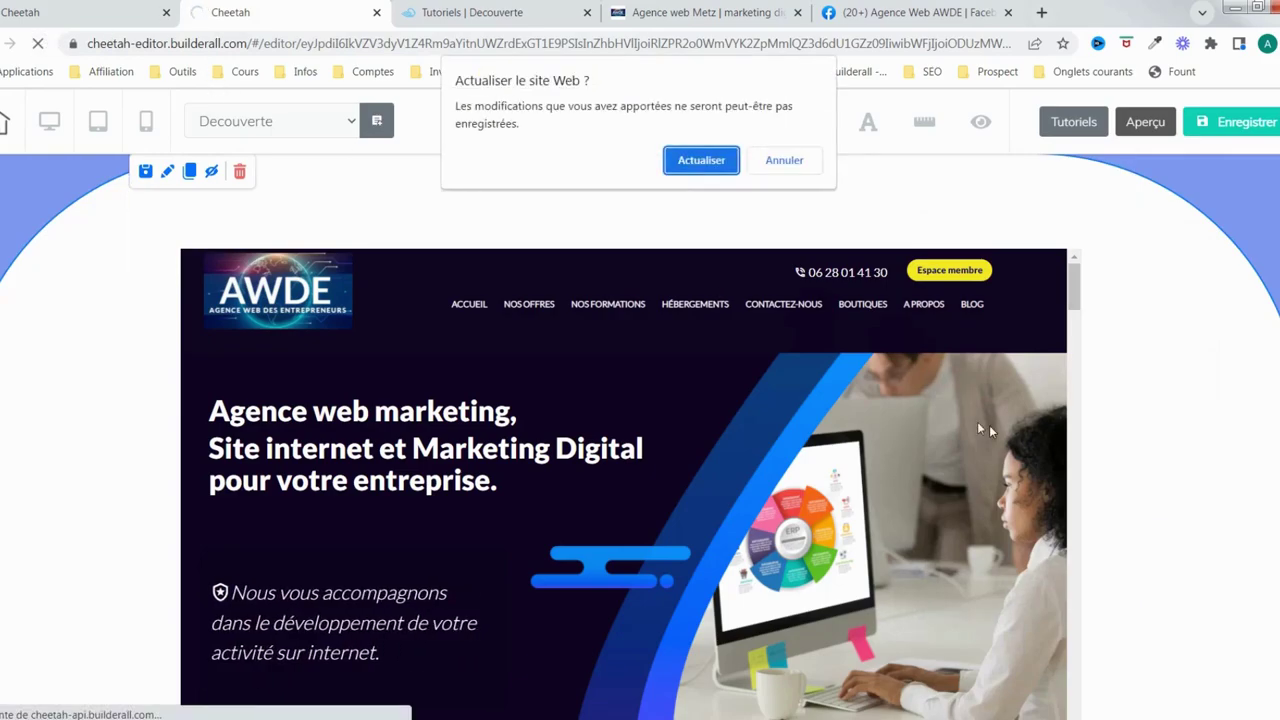
click(701, 161)
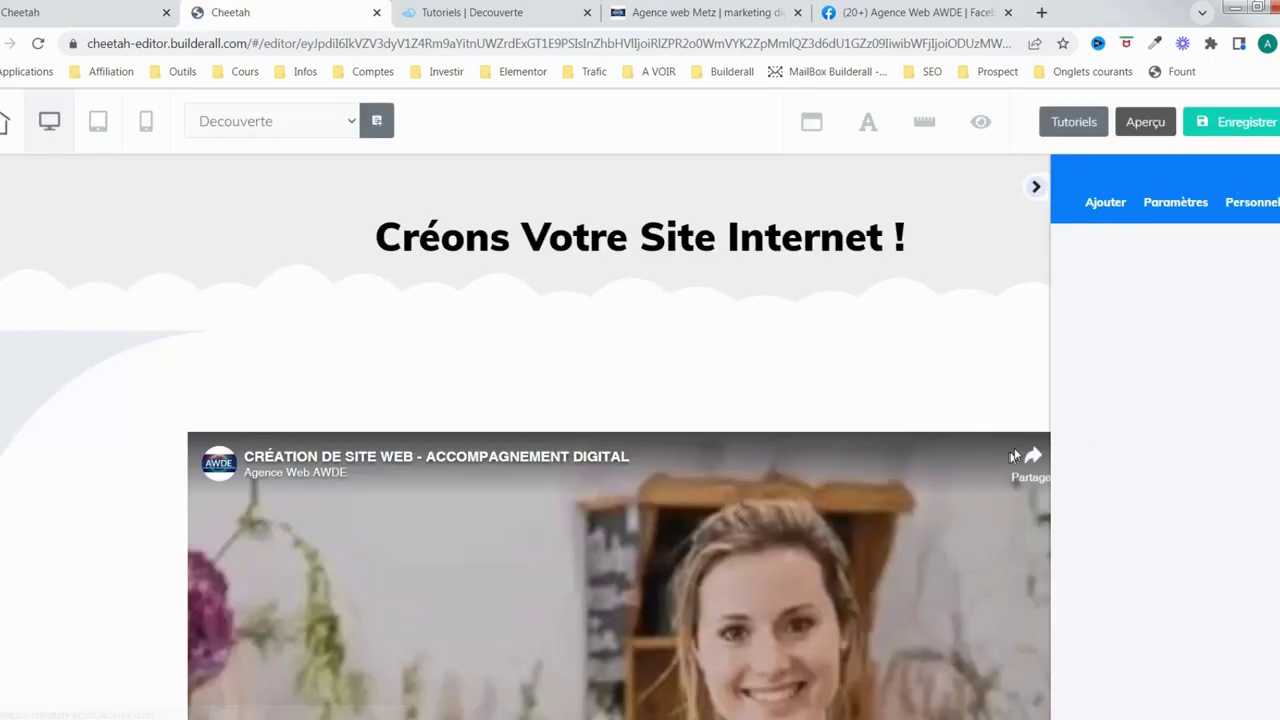
Shrink the Facebook video iframe from its lower corner to about a quarter of its width
scroll(1037, 193, down, 3)
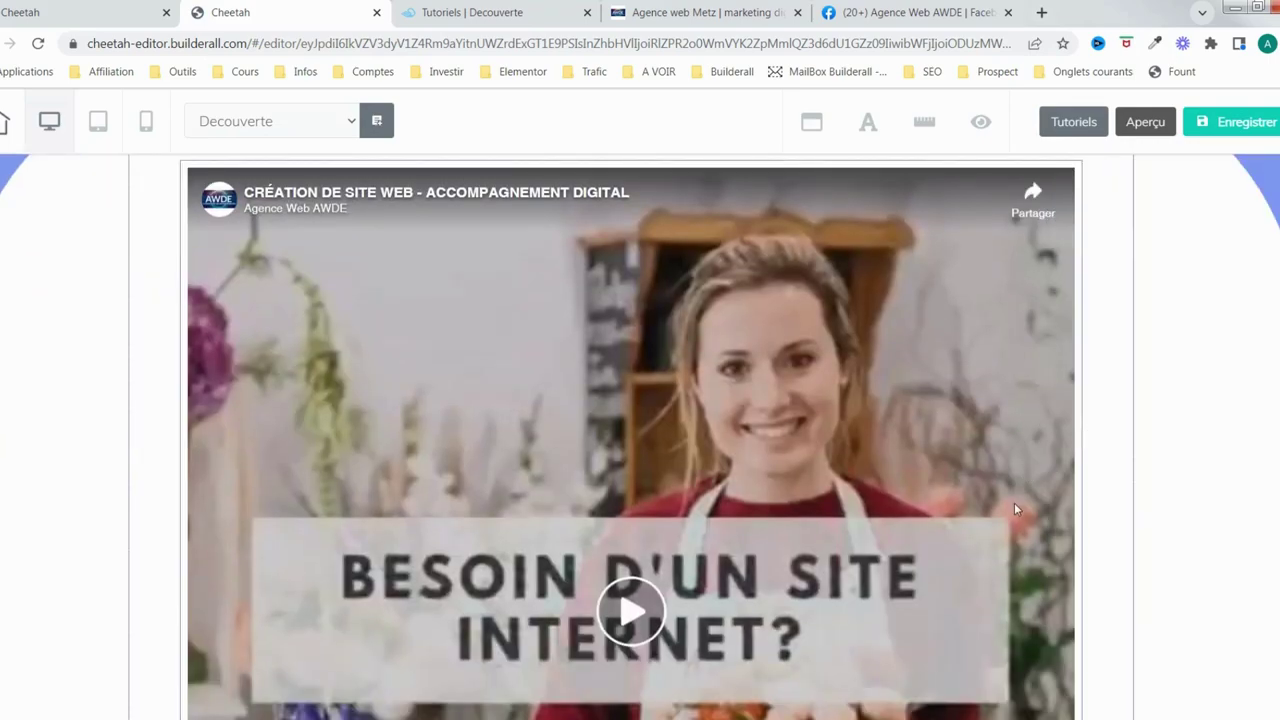
scroll(631, 437, down, 1)
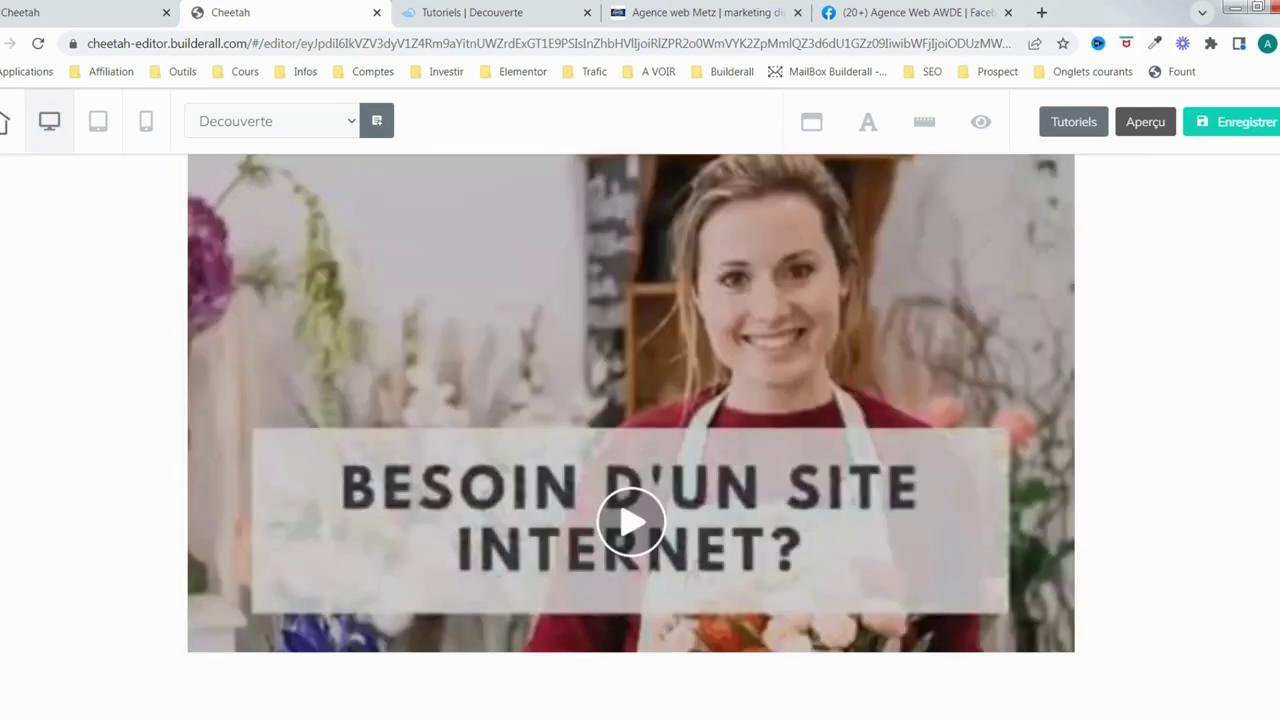
click(1075, 657)
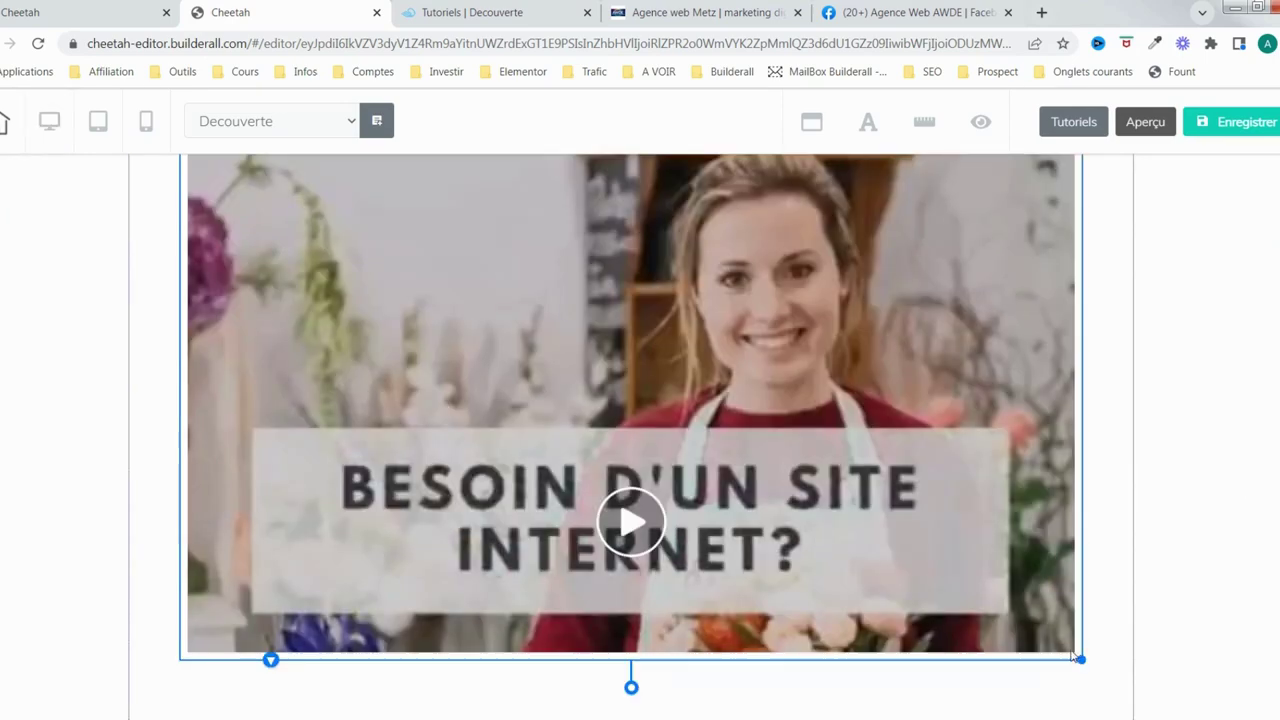
drag(1080, 660, 394, 293)
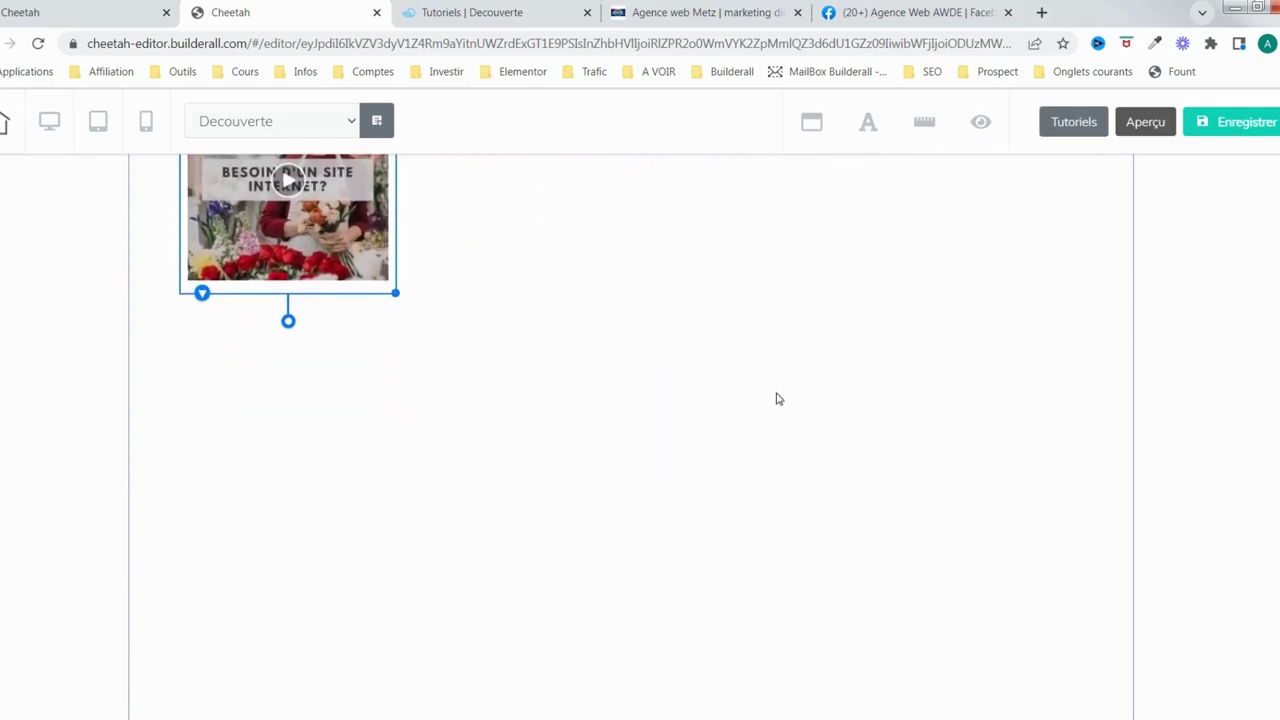